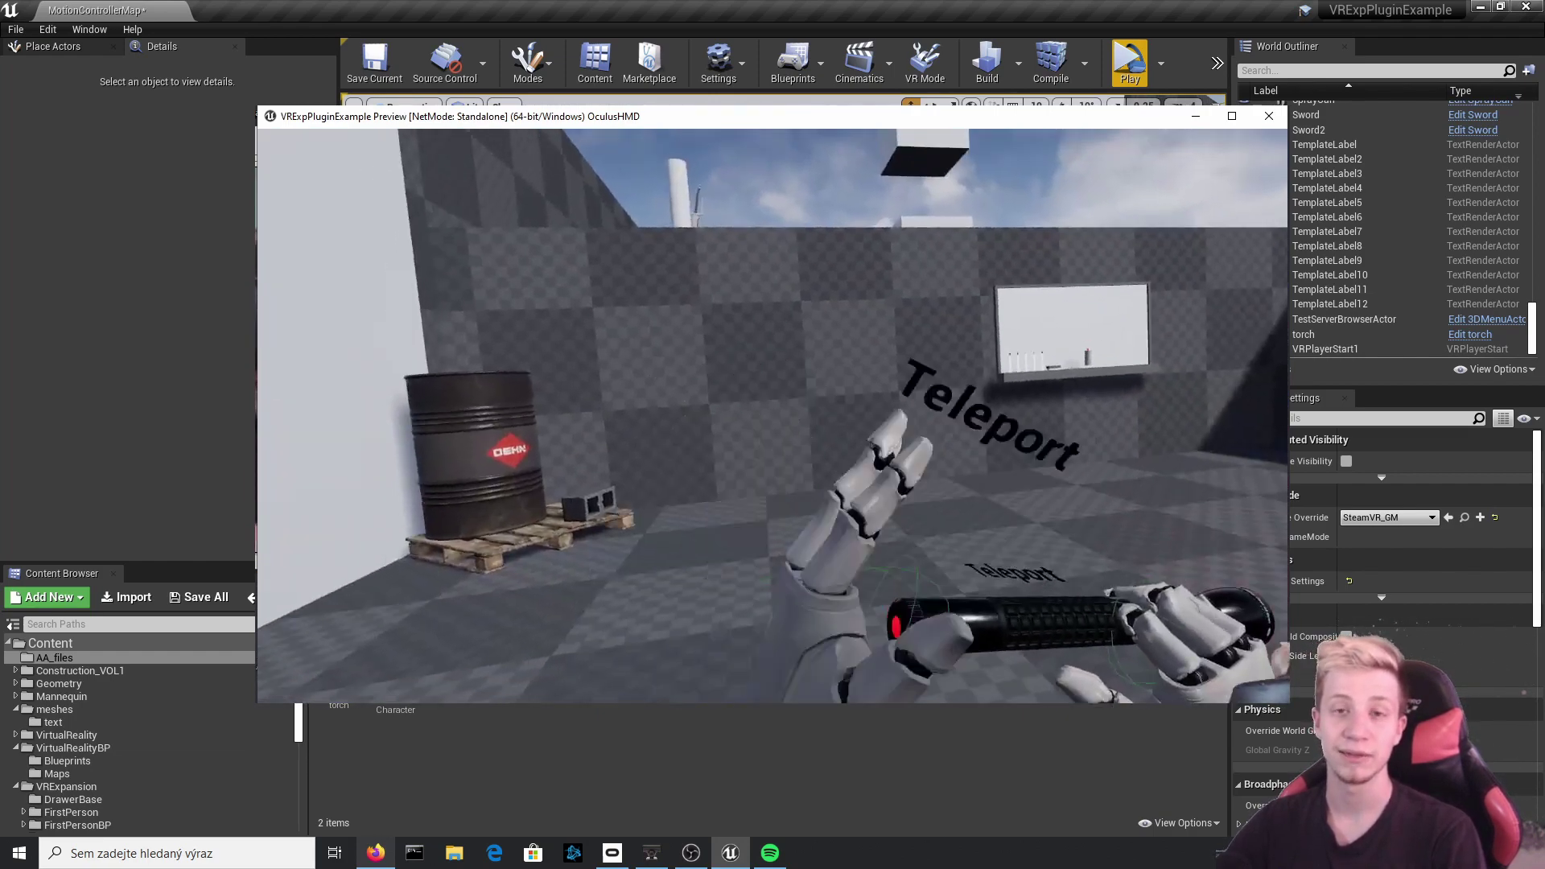
# Exit the VR preview, go to the weapons hanging on the level's wall, and select the sickle.
pyautogui.press('Escape')
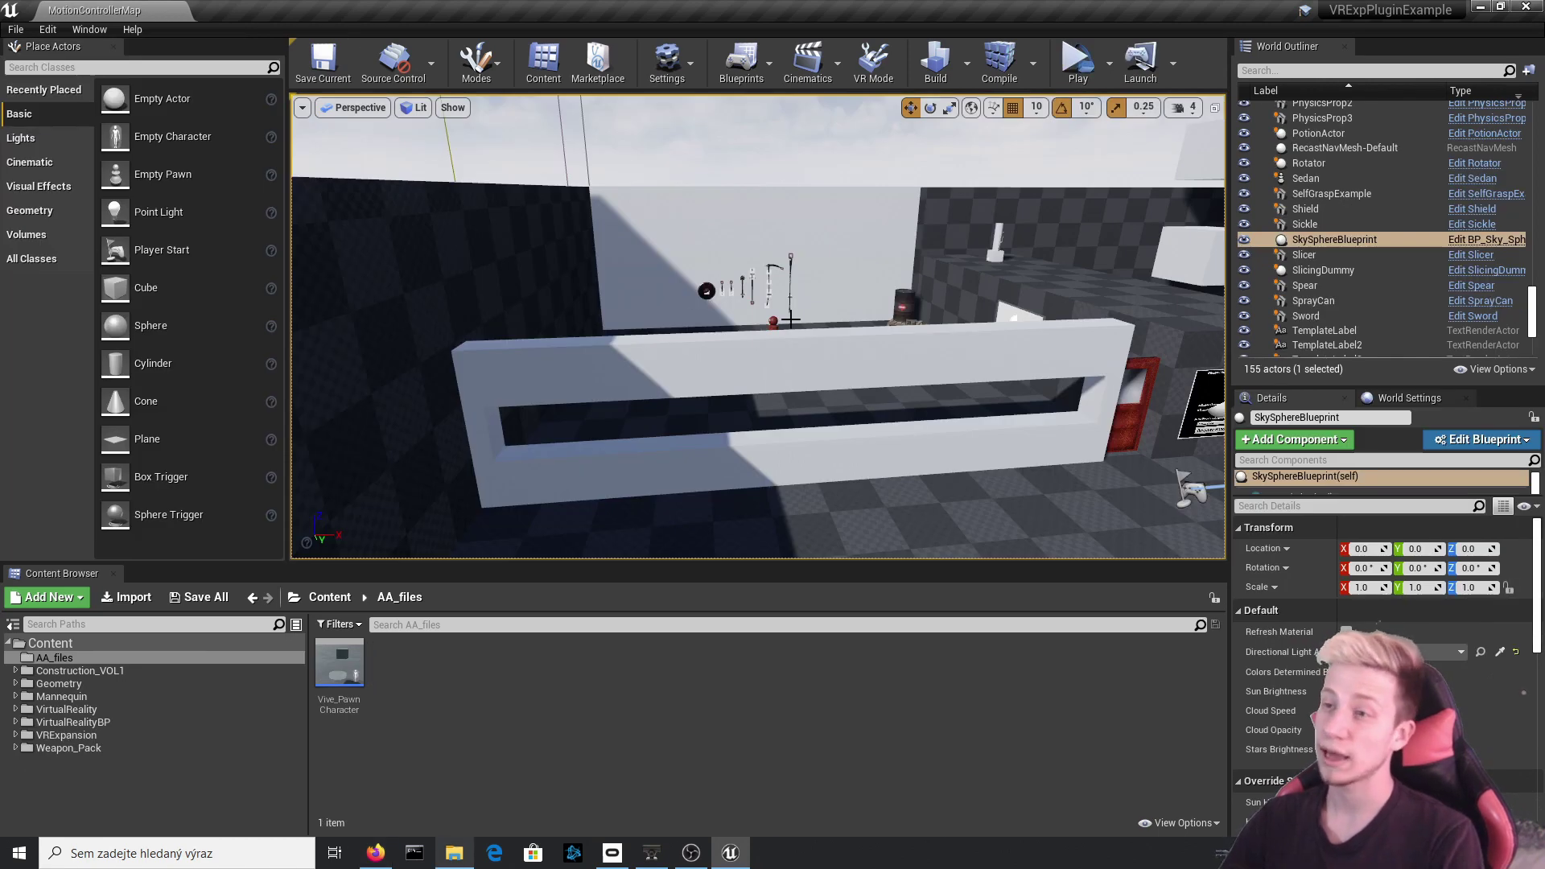
pyautogui.press('w')
pyautogui.moveTo(758, 325); pyautogui.dragTo(753, 262, button='right')
pyautogui.moveTo(833, 189); pyautogui.dragTo(900, 205, button='right')
pyautogui.click(895, 211)
pyautogui.click(791, 224)
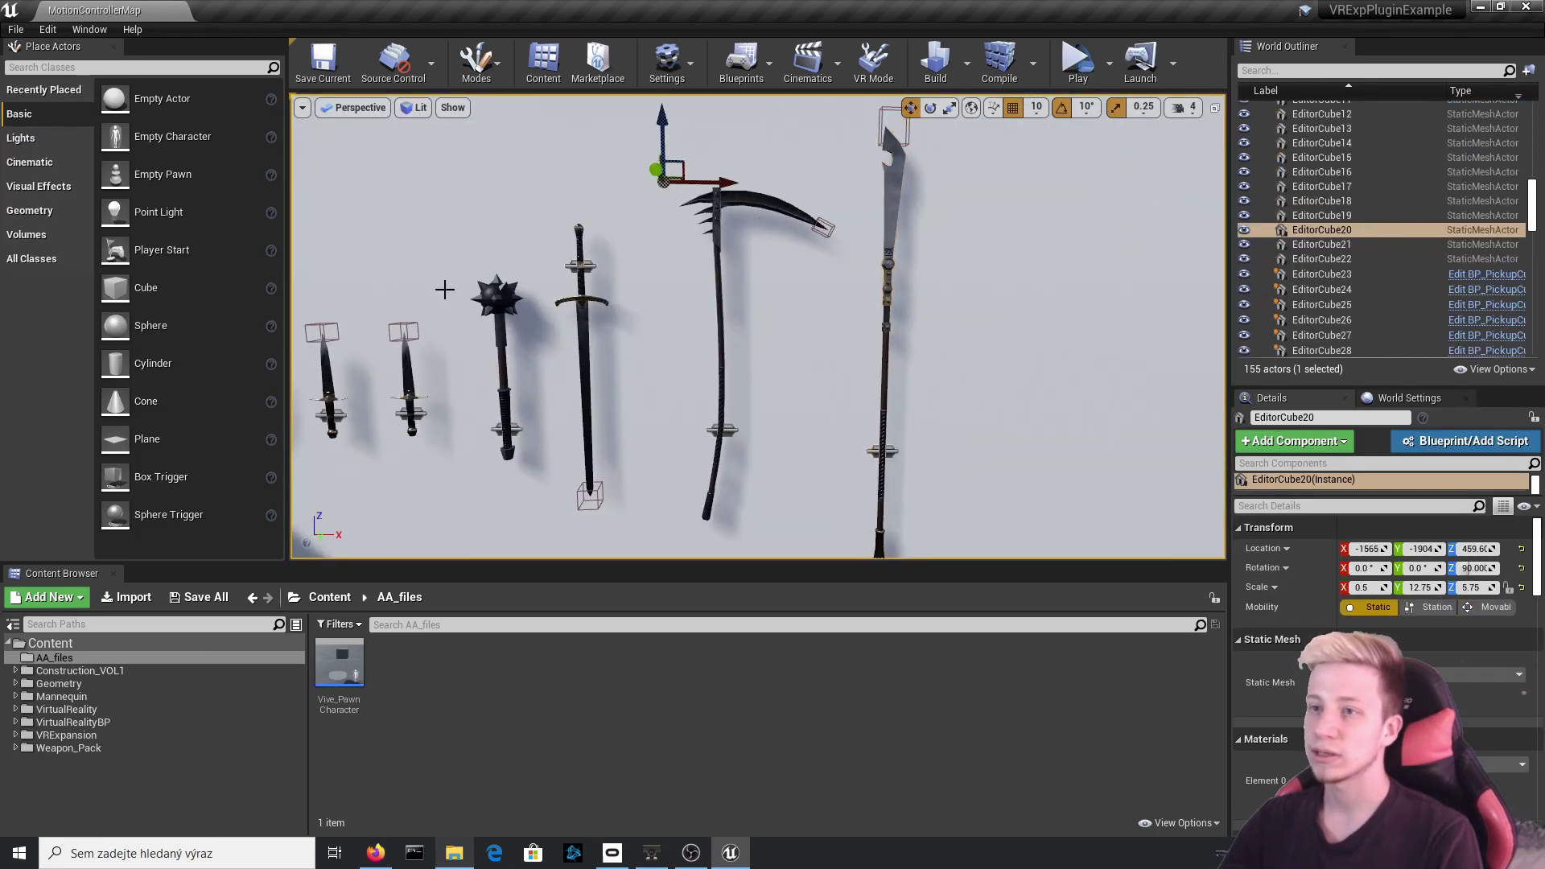
pyautogui.click(728, 412)
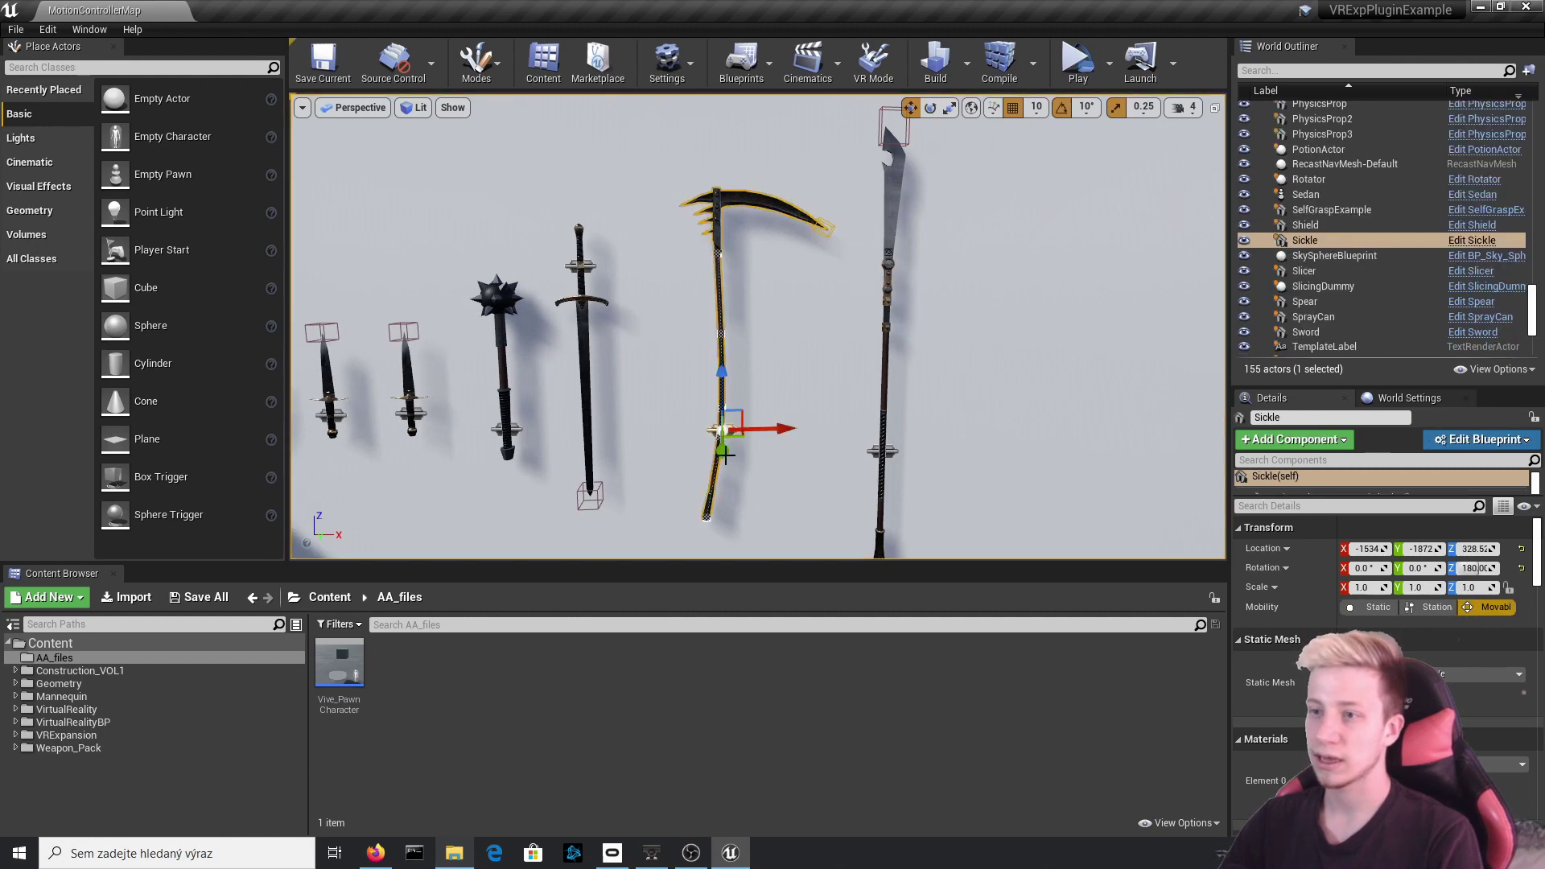
# Look along the row of melee weapons on the wall and select the spear.
pyautogui.click(564, 328)
pyautogui.moveTo(565, 328); pyautogui.dragTo(451, 346, button='right')
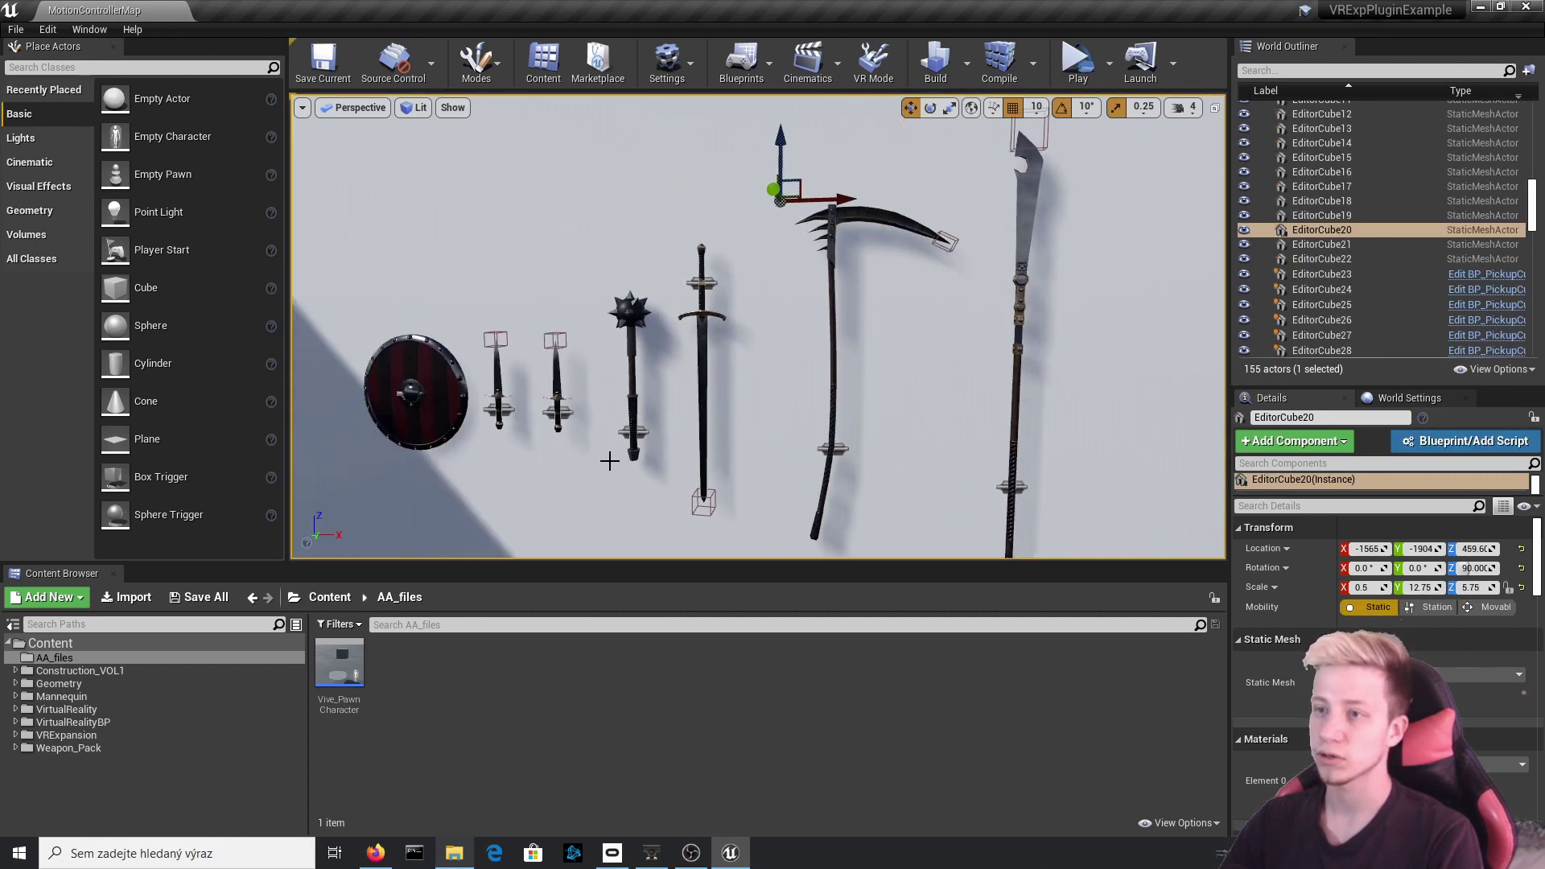
pyautogui.moveTo(688, 409); pyautogui.dragTo(623, 429, button='right')
pyautogui.moveTo(956, 326); pyautogui.dragTo(1009, 309, button='right')
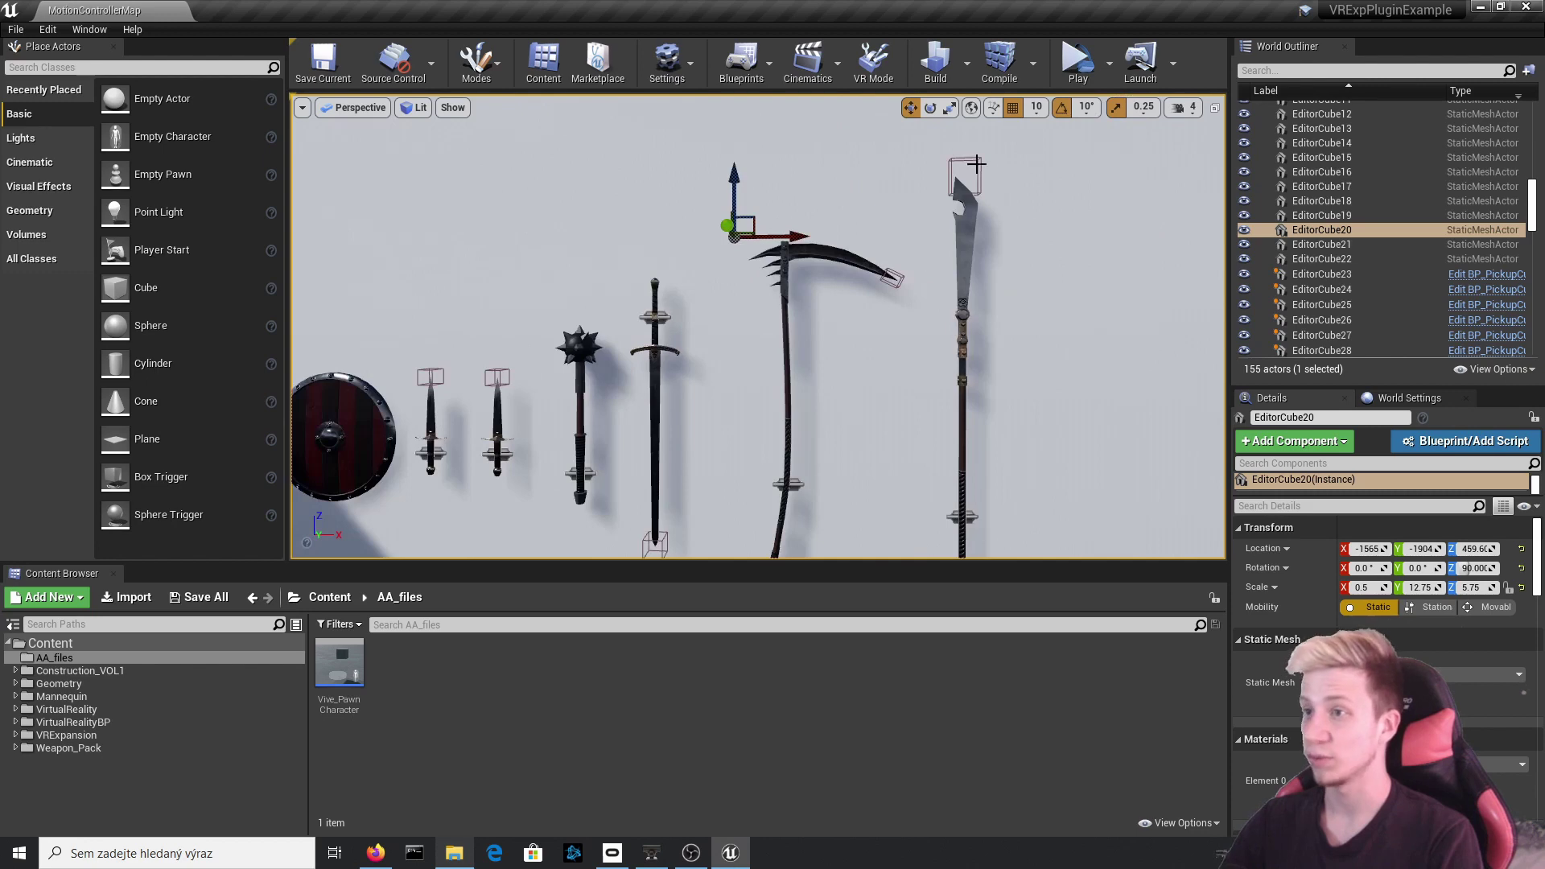
pyautogui.click(973, 204)
pyautogui.moveTo(983, 236); pyautogui.dragTo(1034, 298, button='right')
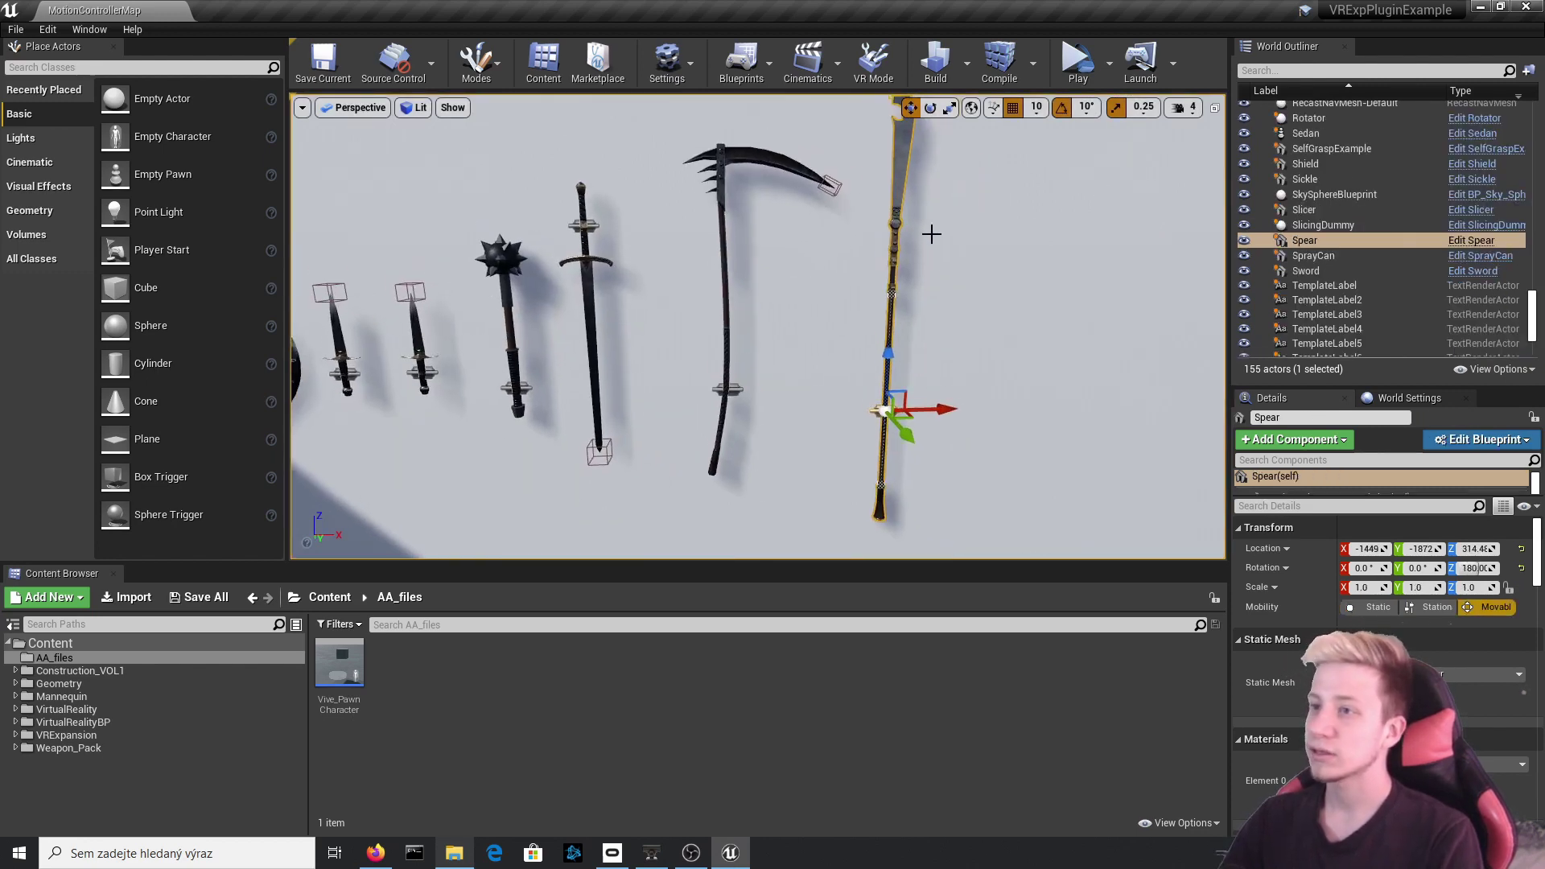
# Open the Spear Blueprint, examine its Event Graph, and return to the weapons in the level.
pyautogui.click(1468, 243)
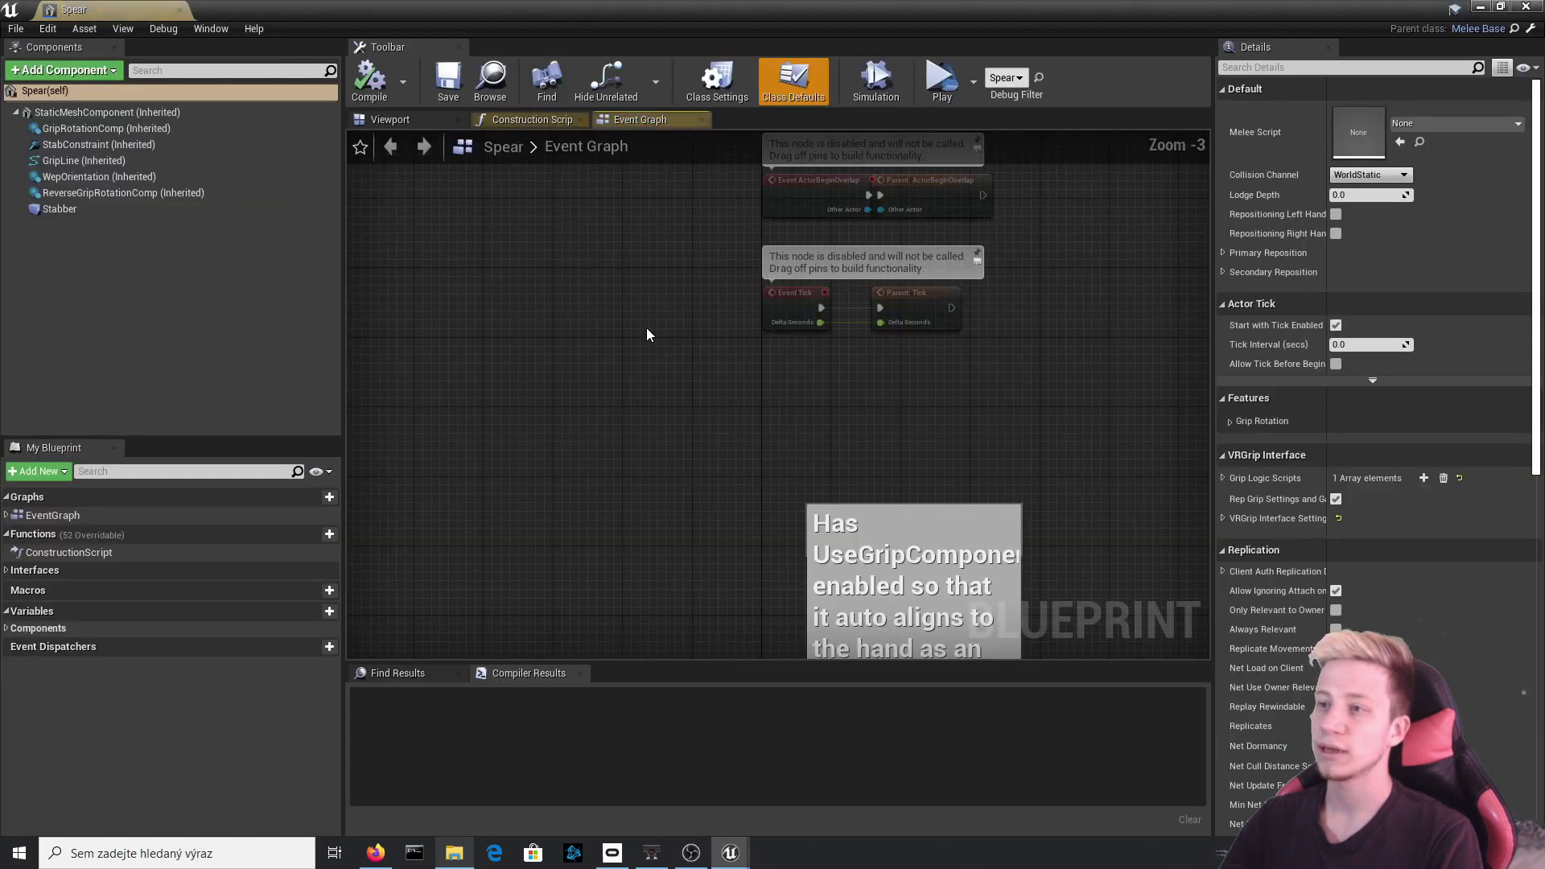
pyautogui.moveTo(647, 330); pyautogui.dragTo(619, 451, button='right')
pyautogui.moveTo(927, 314); pyautogui.dragTo(902, 470, button='right')
pyautogui.scroll(-2, 902, 470)
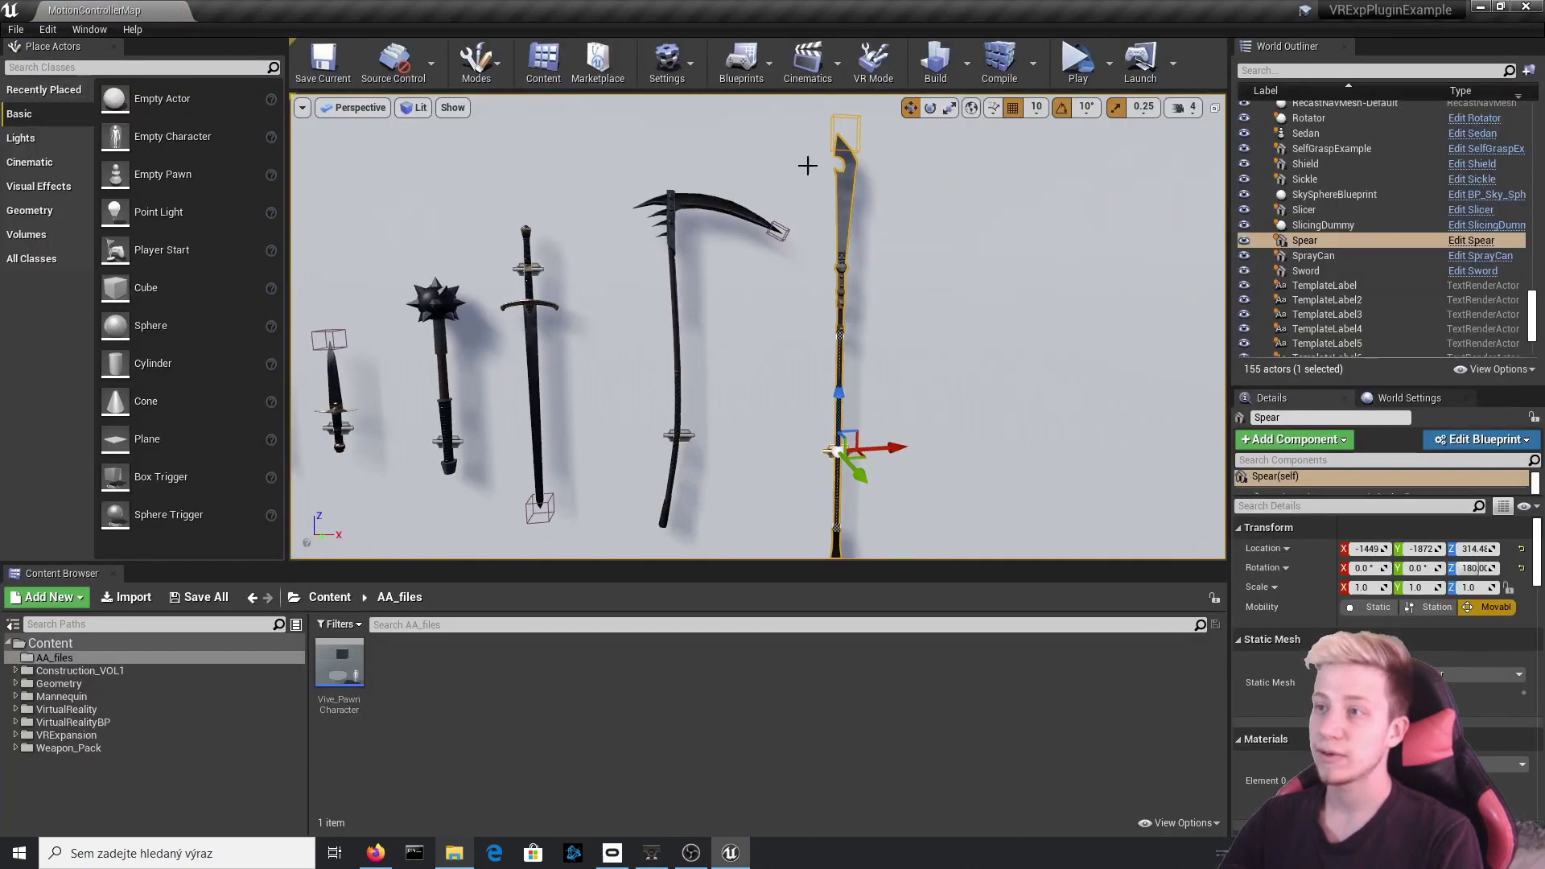
pyautogui.moveTo(479, 377); pyautogui.dragTo(441, 376, button='right')
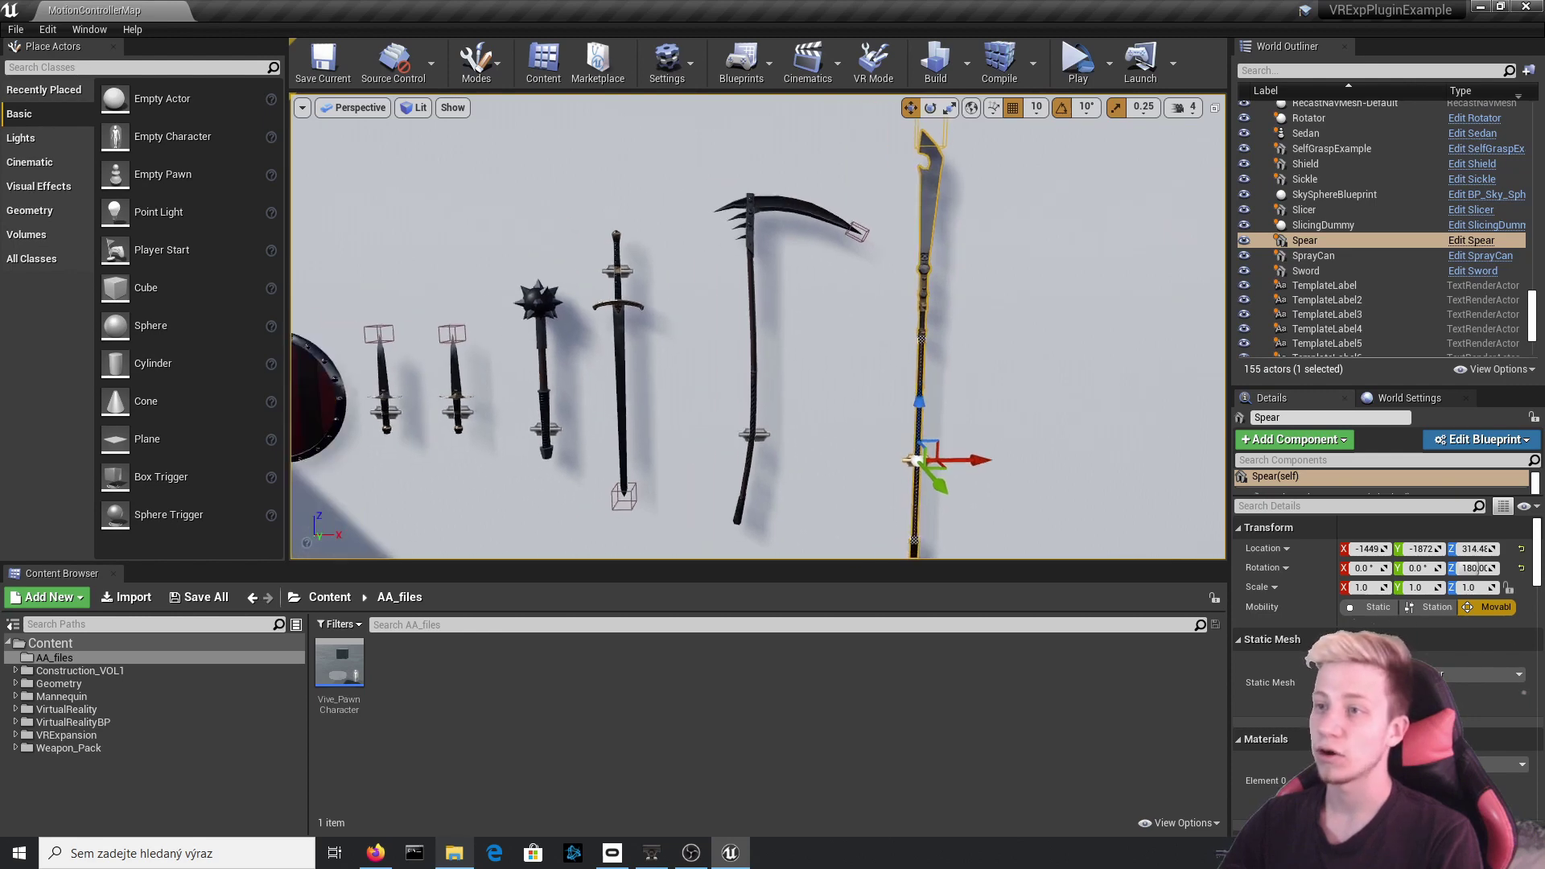
# Open the MeleeBase Blueprint from the VRExpansion Guns folder and examine the node logic in its Event Graph.
pyautogui.click(1489, 240)
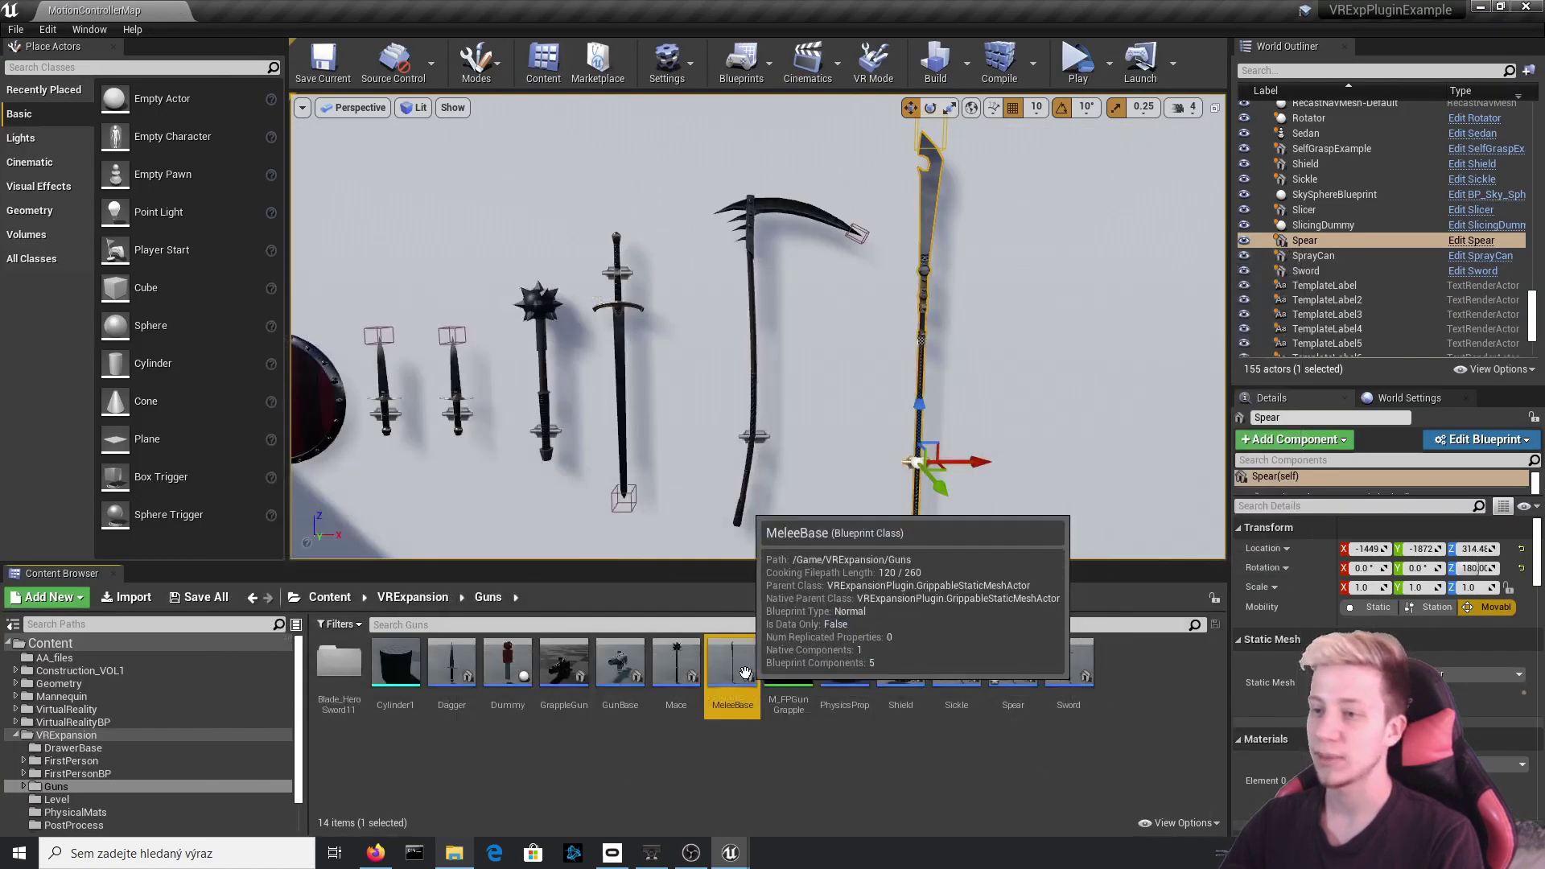
pyautogui.doubleClick(748, 676)
pyautogui.scroll(-3, 911, 415)
pyautogui.moveTo(926, 538); pyautogui.dragTo(810, 631, button='right')
pyautogui.scroll(2, 569, 277)
pyautogui.scroll(2, 570, 277)
pyautogui.scroll(5, 1029, 213)
pyautogui.moveTo(1037, 201); pyautogui.dragTo(897, 449, button='right')
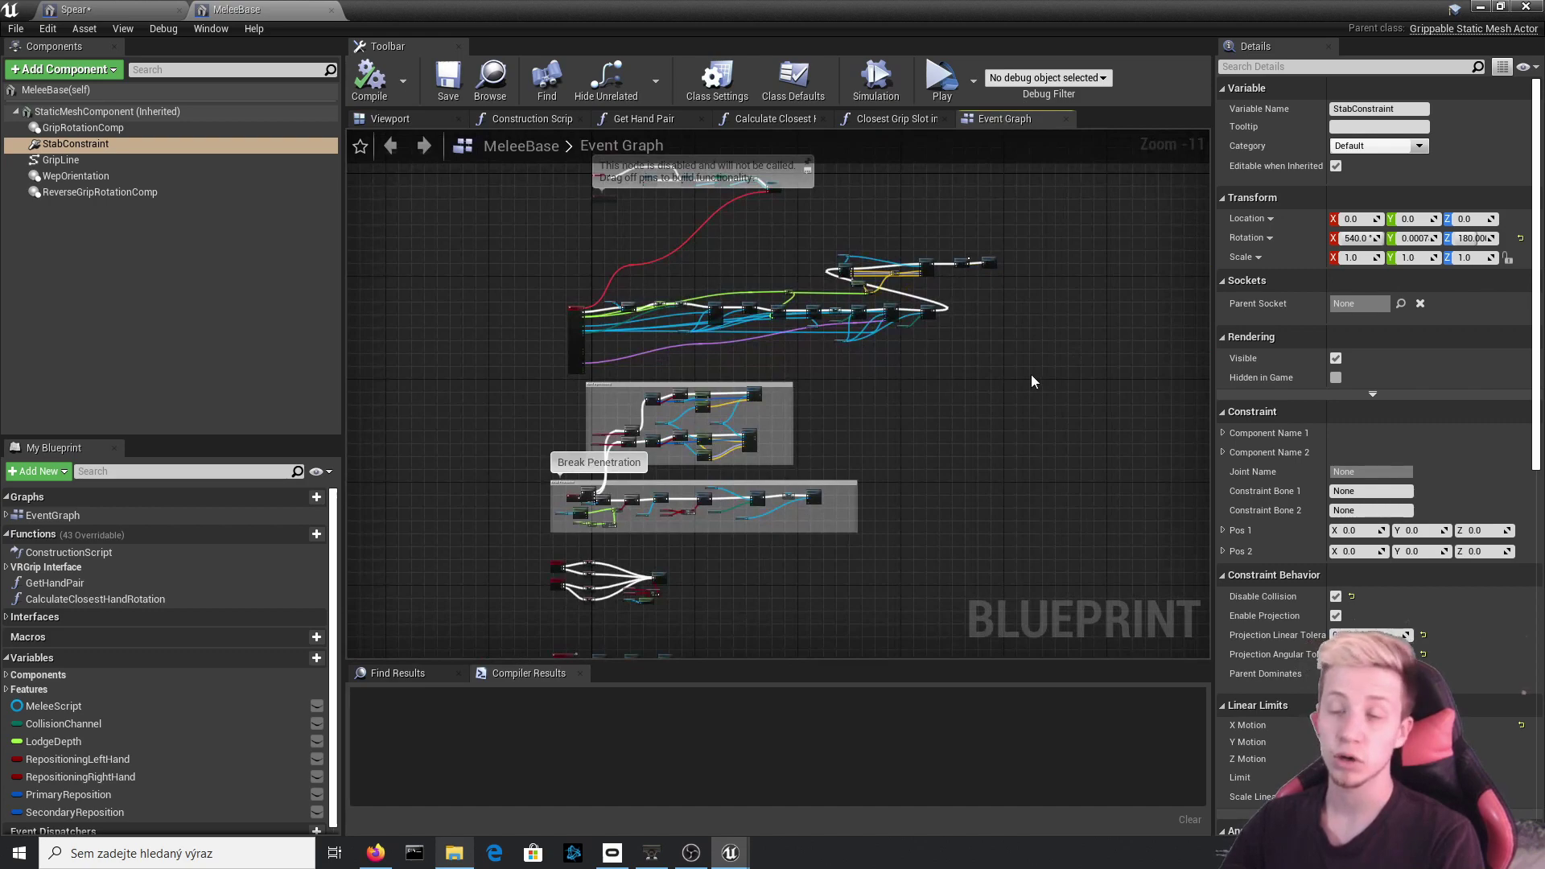
pyautogui.moveTo(674, 452); pyautogui.dragTo(759, 533, button='right')
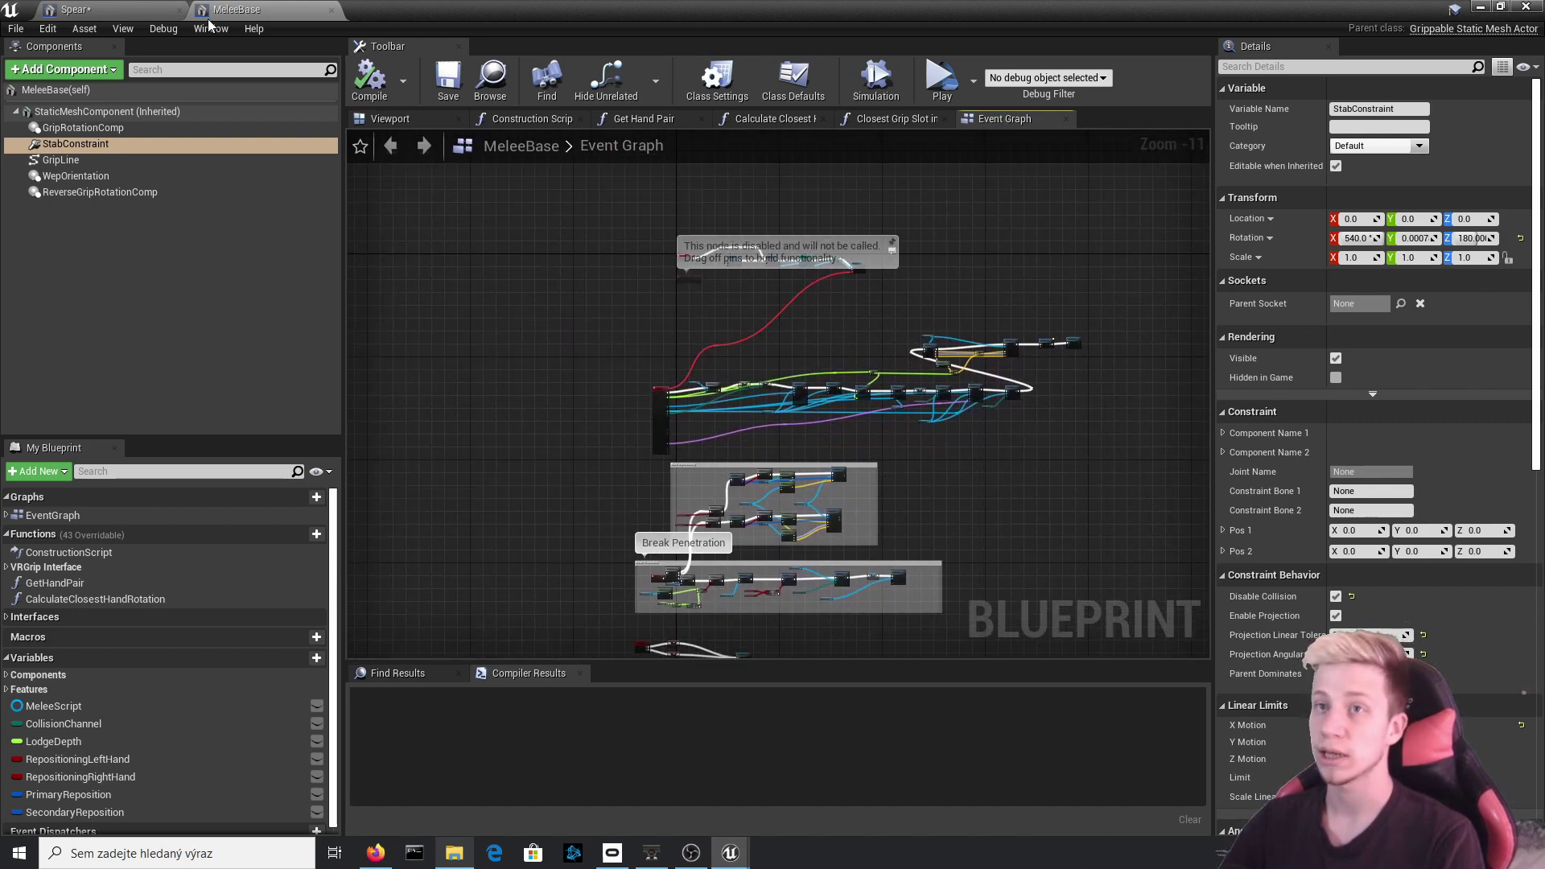
# Review the Spear Blueprint's Event Graph again and go back to the level.
pyautogui.moveTo(1022, 648); pyautogui.dragTo(1011, 447, button='right')
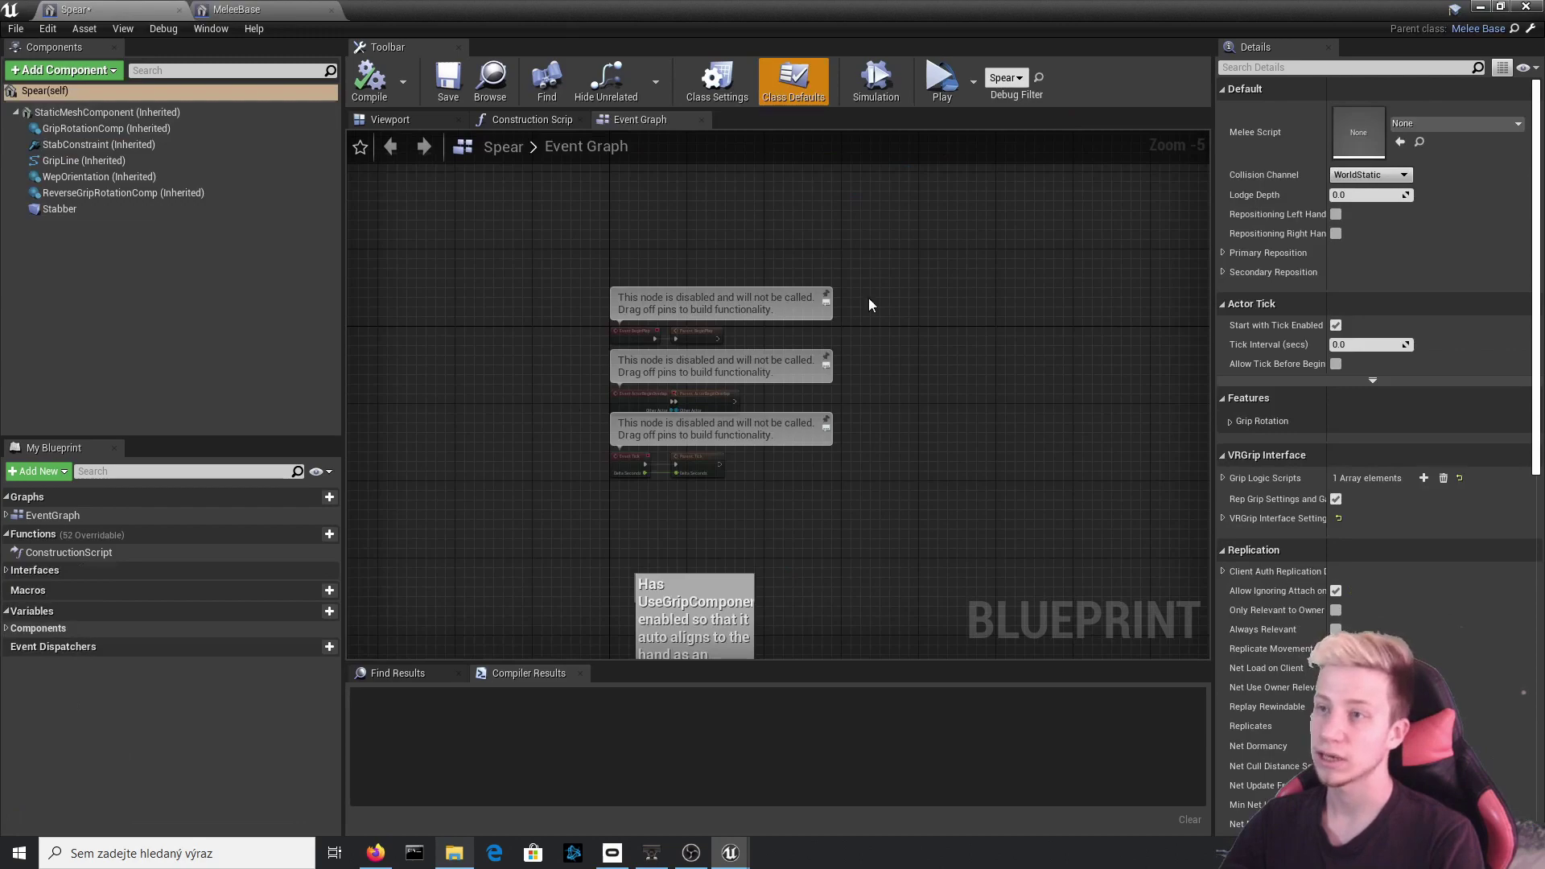
pyautogui.moveTo(870, 303); pyautogui.dragTo(931, 452, button='right')
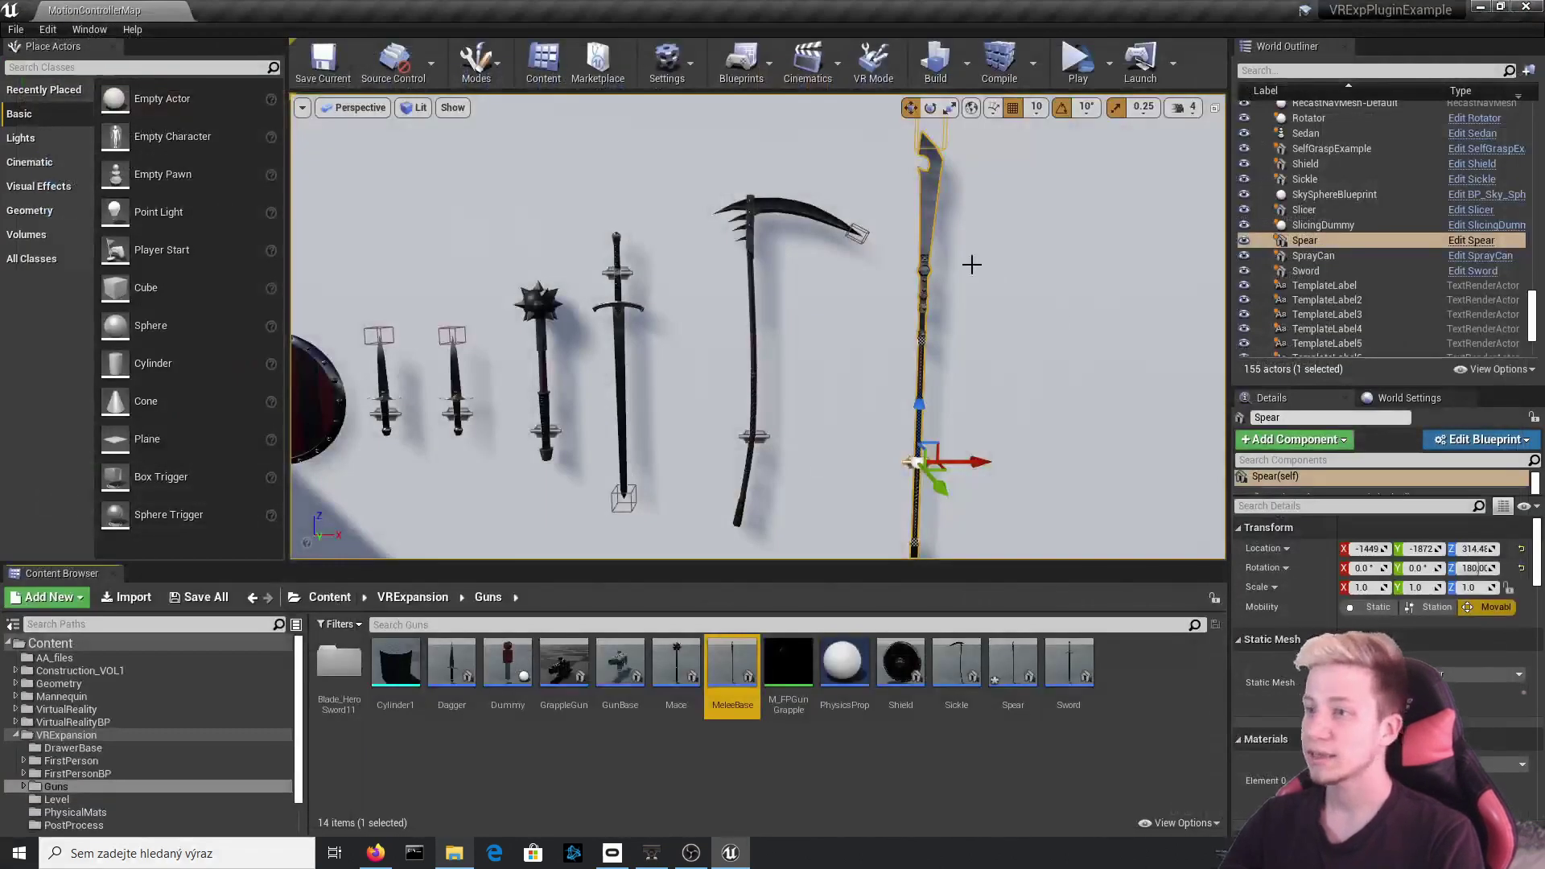
pyautogui.moveTo(932, 171); pyautogui.dragTo(932, 171, button='right')
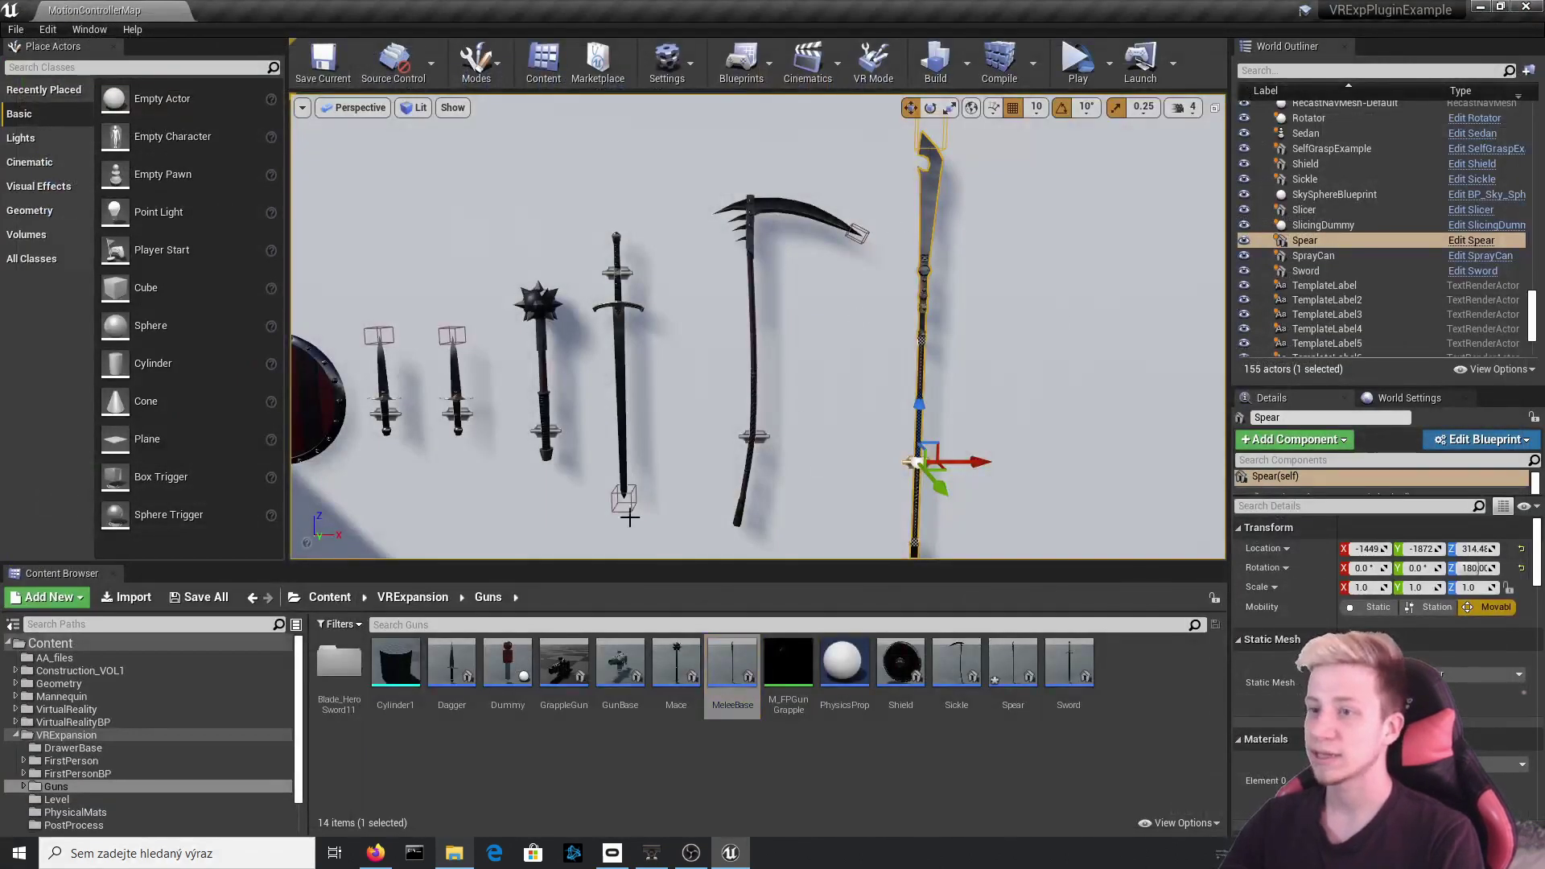
# Move the shield along the X axis away from the daggers, to an X location of about -1925.
pyautogui.moveTo(643, 494); pyautogui.dragTo(611, 483, button='right')
pyautogui.click(885, 426)
pyautogui.scroll(-5, 770, 392)
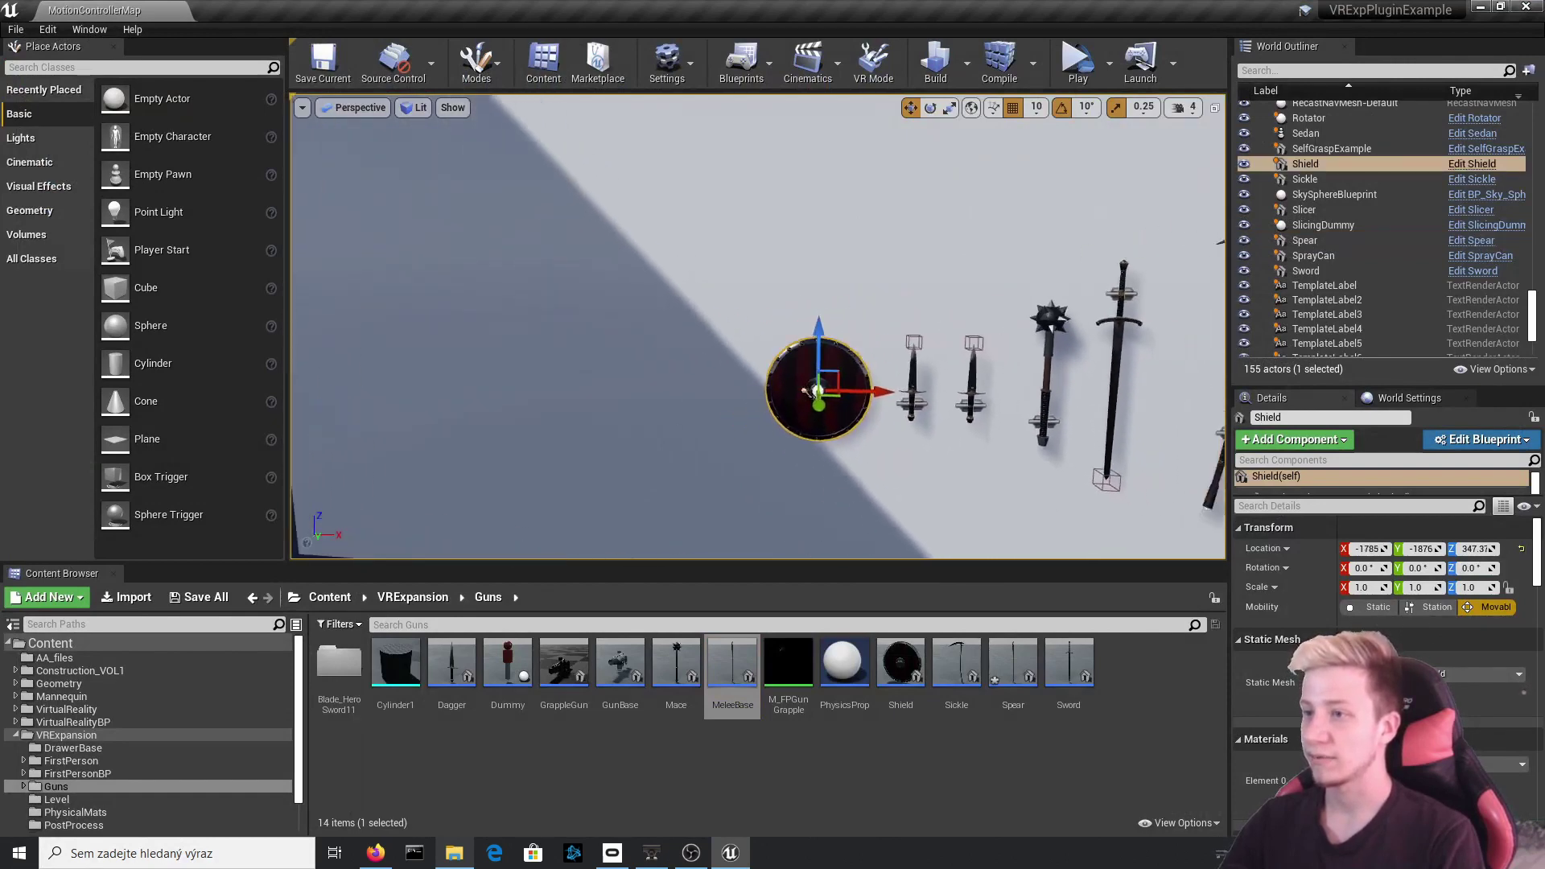
pyautogui.moveTo(885, 427)
pyautogui.mouseDown(button='right')
pyautogui.moveTo(926, 436)
pyautogui.moveTo(895, 435)
pyautogui.mouseUp(button='right')
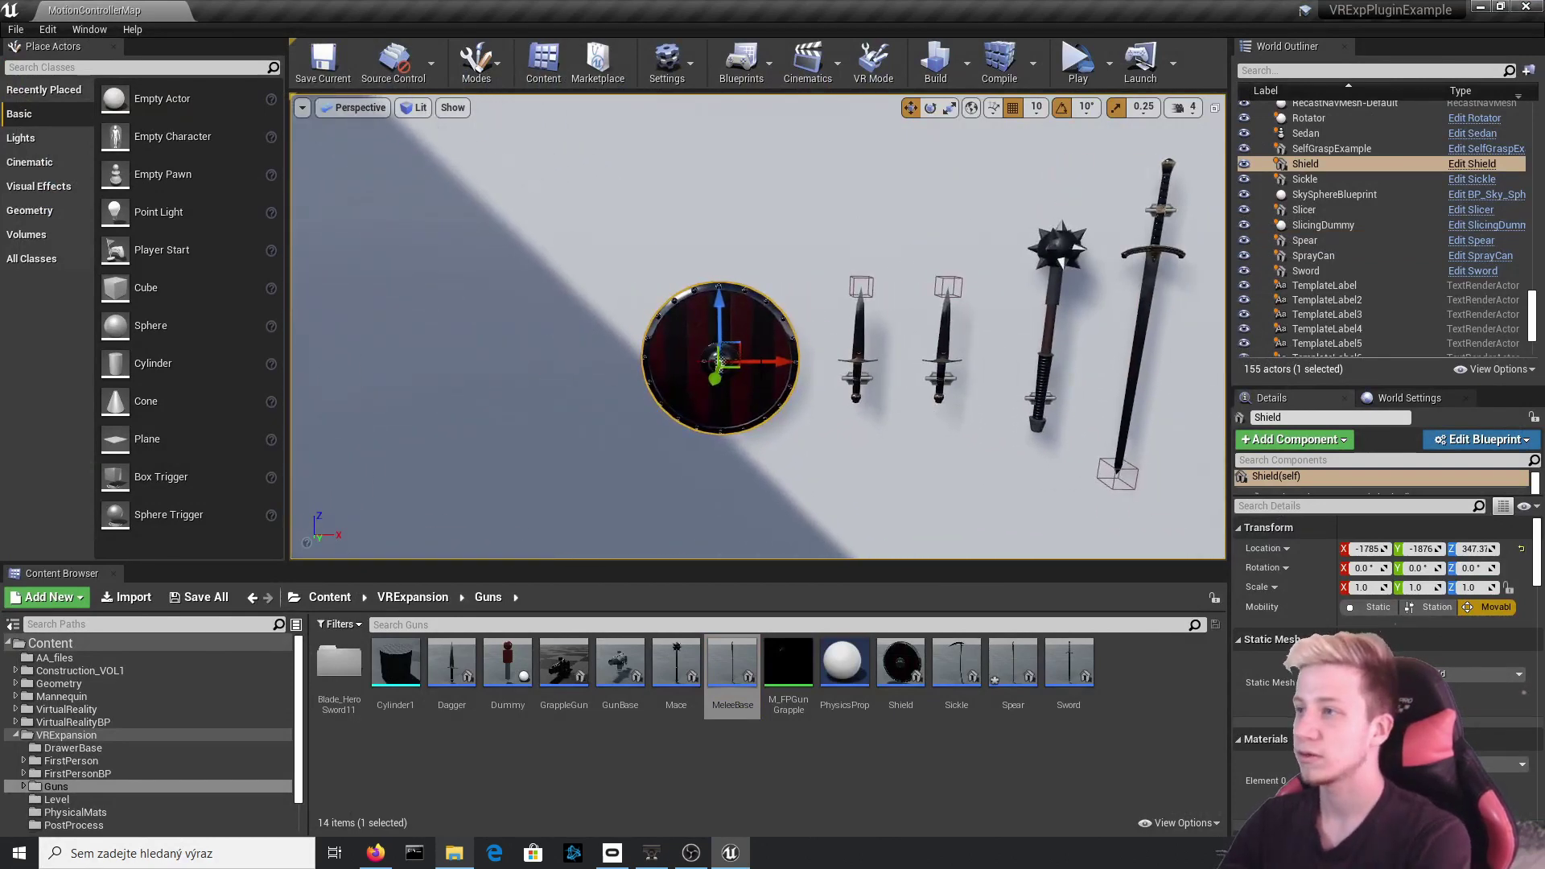
pyautogui.moveTo(770, 366); pyautogui.dragTo(461, 364)
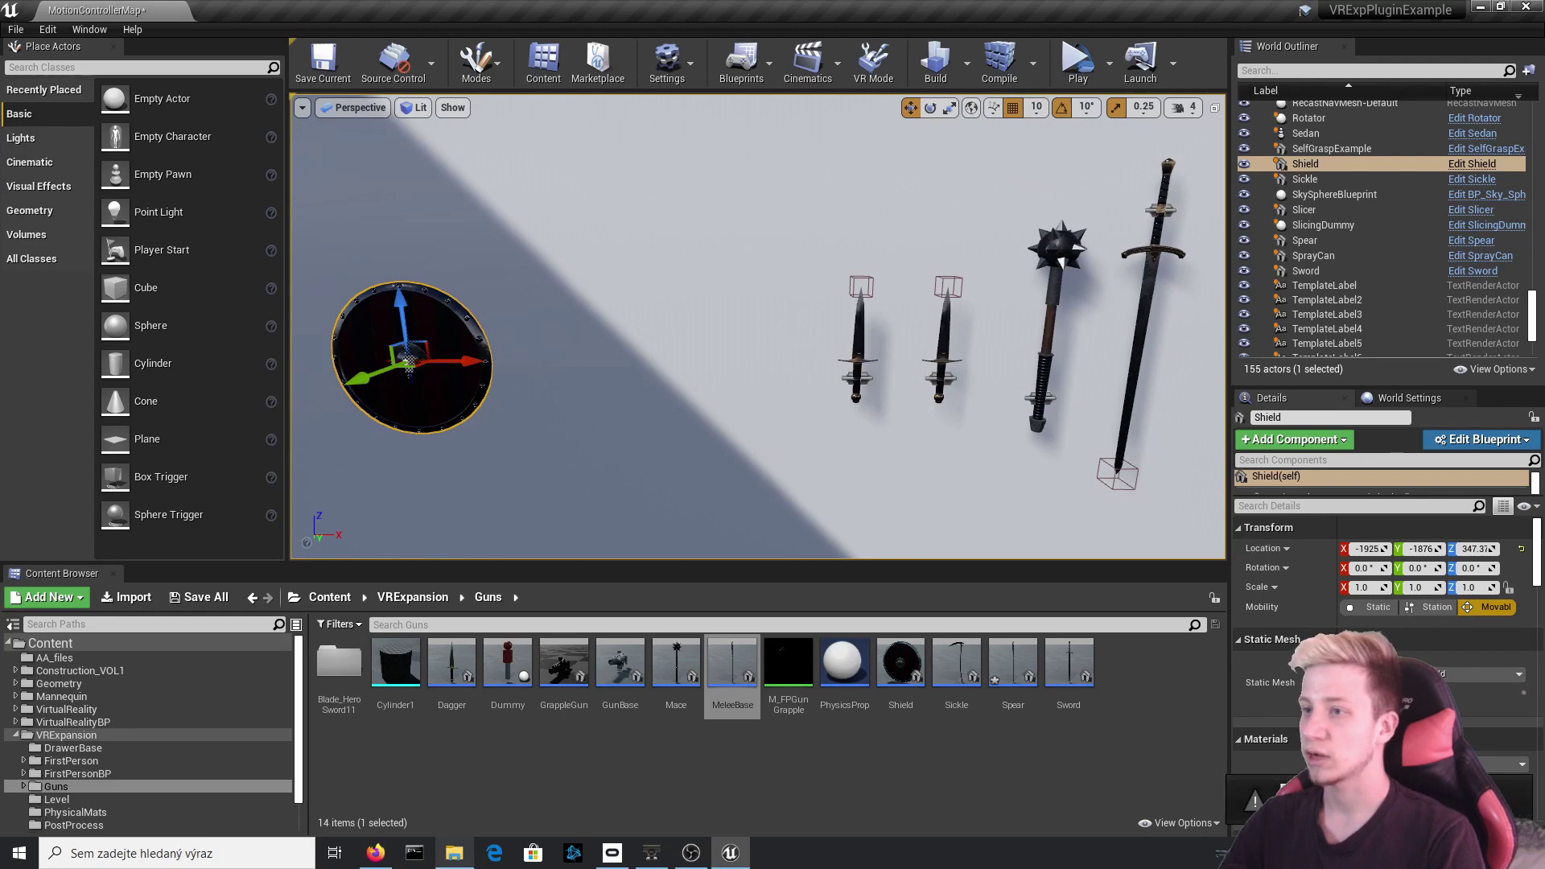
# Select the dagger nearest the shield, dock the Details panel together with Place Actors, and widen it.
pyautogui.click(859, 352)
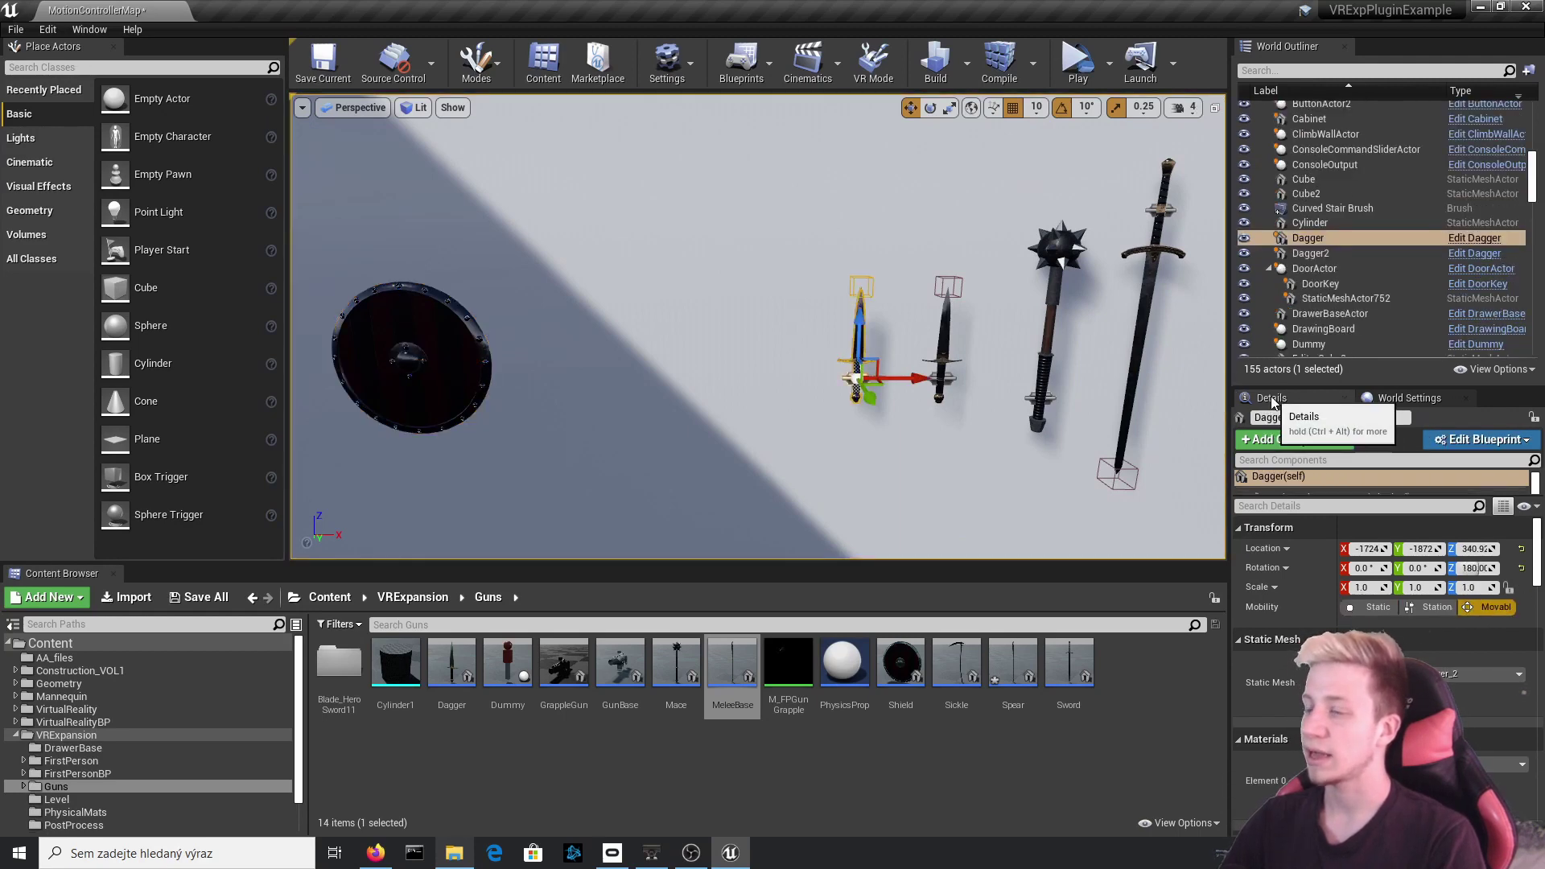
pyautogui.moveTo(1272, 395); pyautogui.dragTo(126, 152)
pyautogui.moveTo(149, 299); pyautogui.dragTo(76, 705)
pyautogui.moveTo(53, 552); pyautogui.dragTo(56, 46)
pyautogui.click(161, 47)
pyautogui.moveTo(288, 276); pyautogui.dragTo(508, 277)
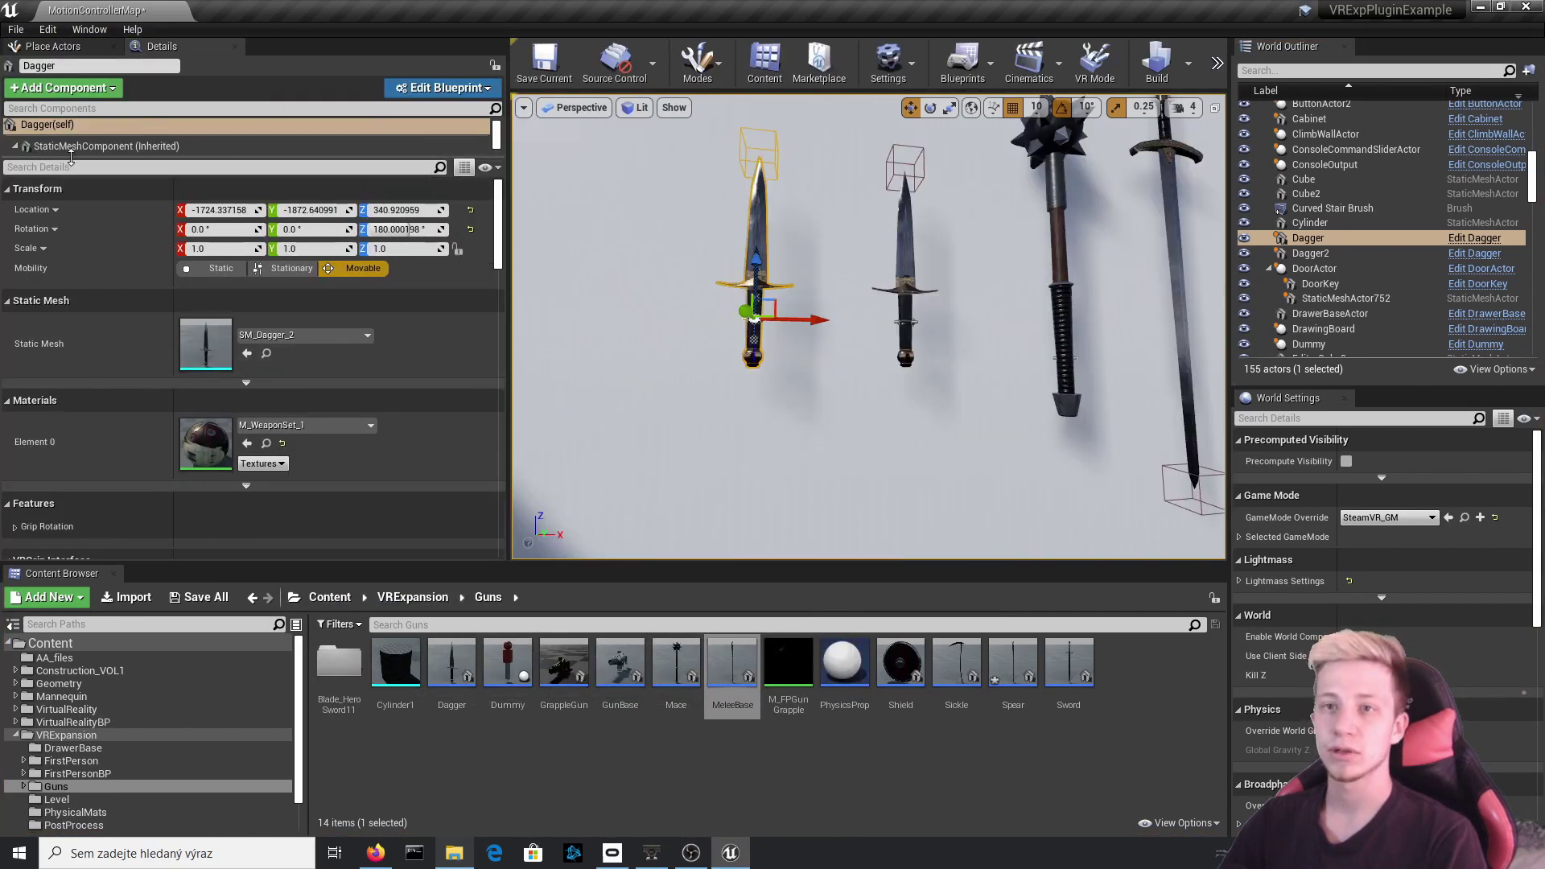
# Enlarge the dagger's component list, expand its VRGrip Interface Settings, and enable Deny Gripping.
pyautogui.moveTo(71, 157); pyautogui.dragTo(72, 211)
pyautogui.scroll(-4, 37, 387)
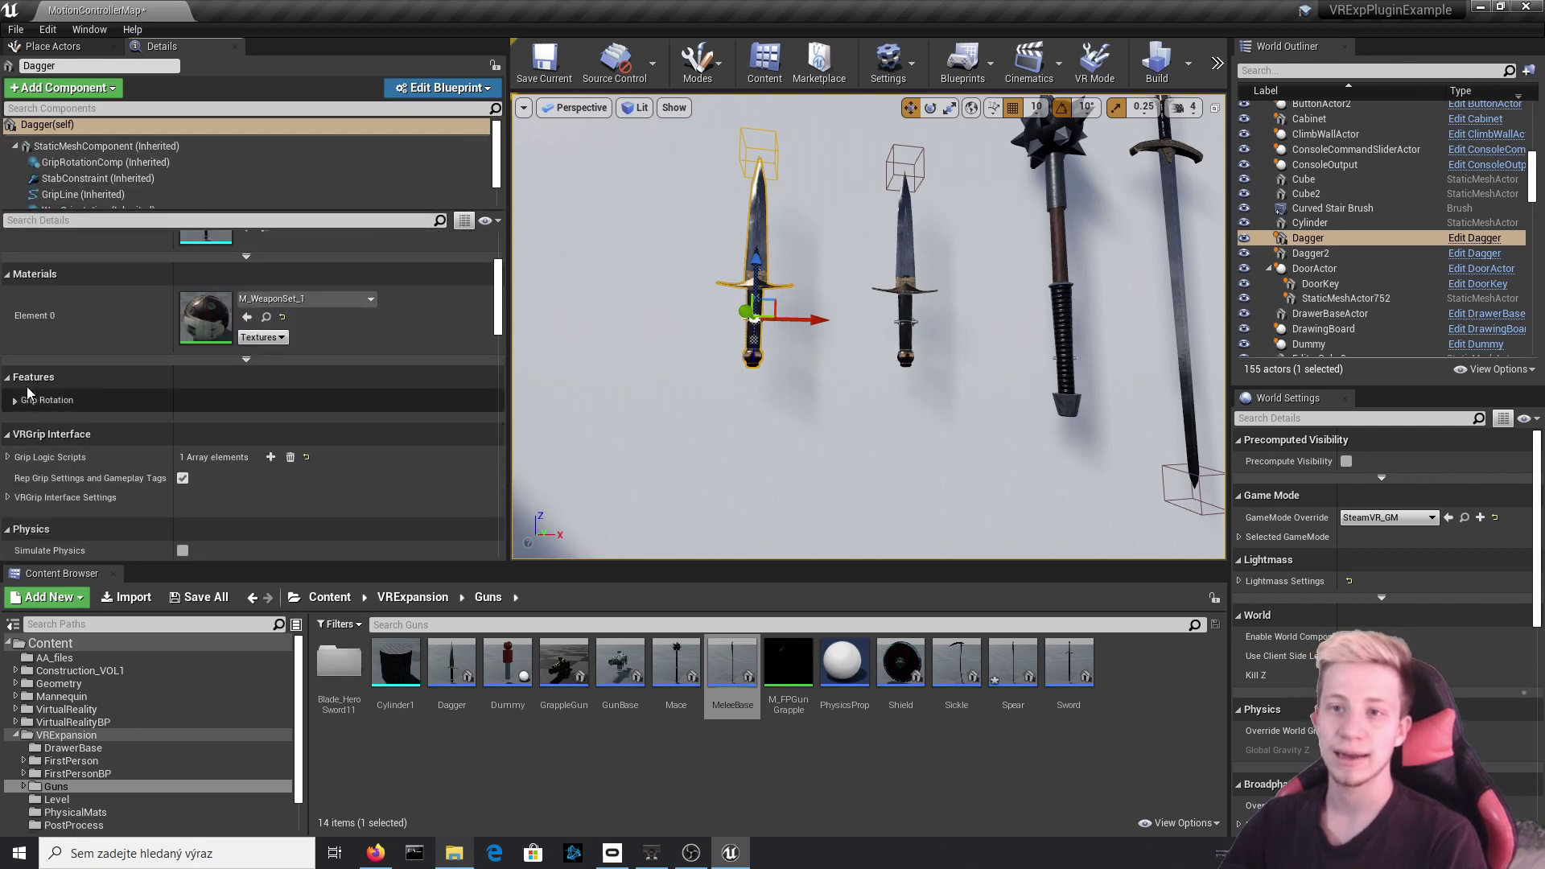
pyautogui.scroll(-3, 82, 370)
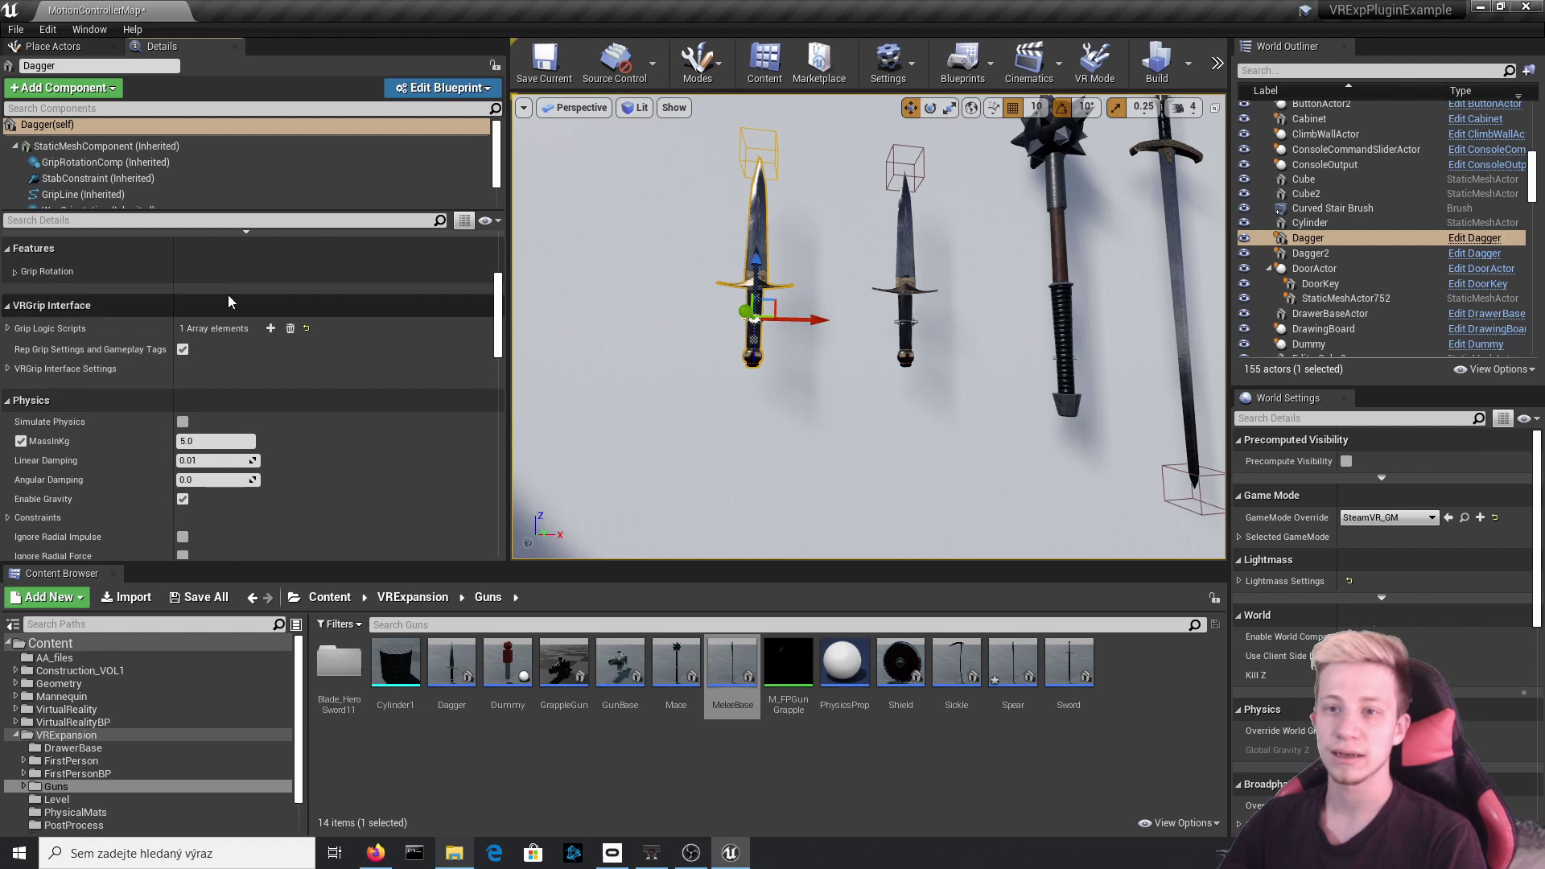
pyautogui.scroll(-1, 48, 302)
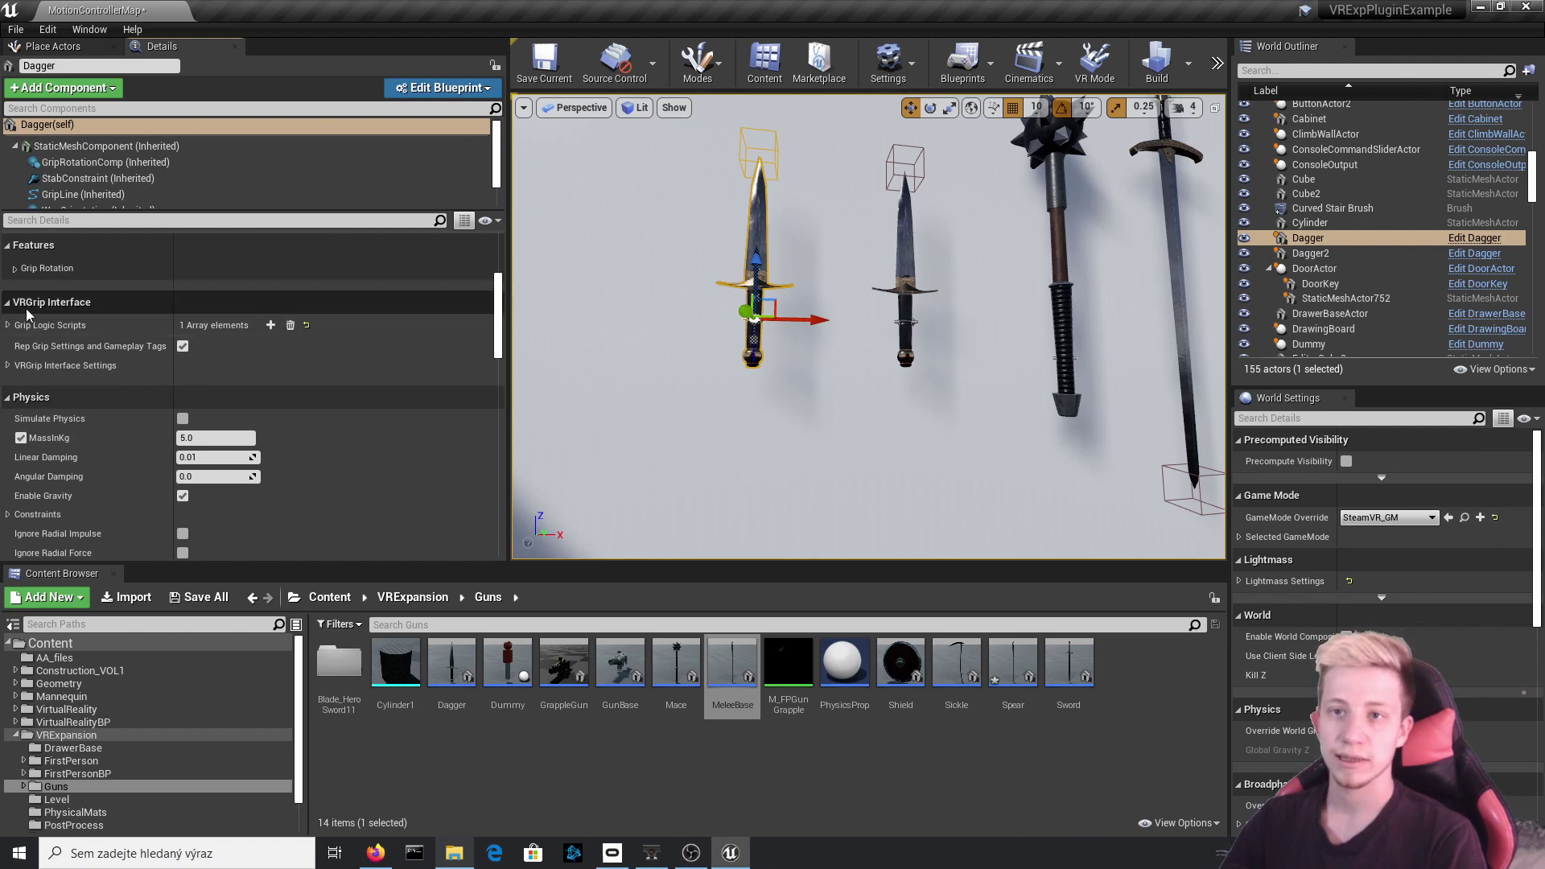
pyautogui.click(9, 366)
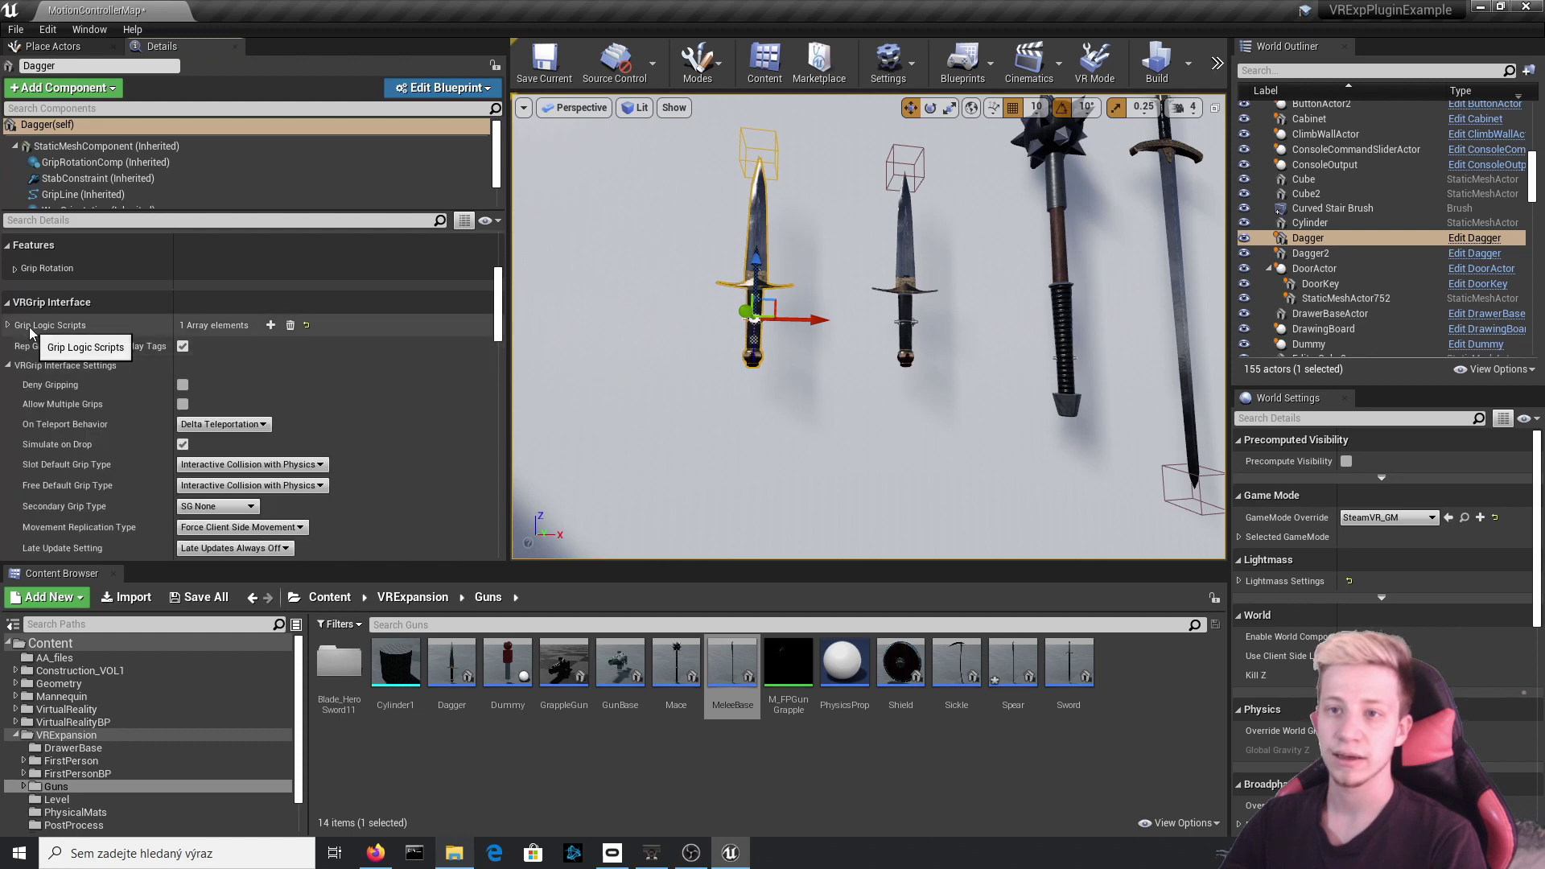
pyautogui.scroll(-1, 250, 441)
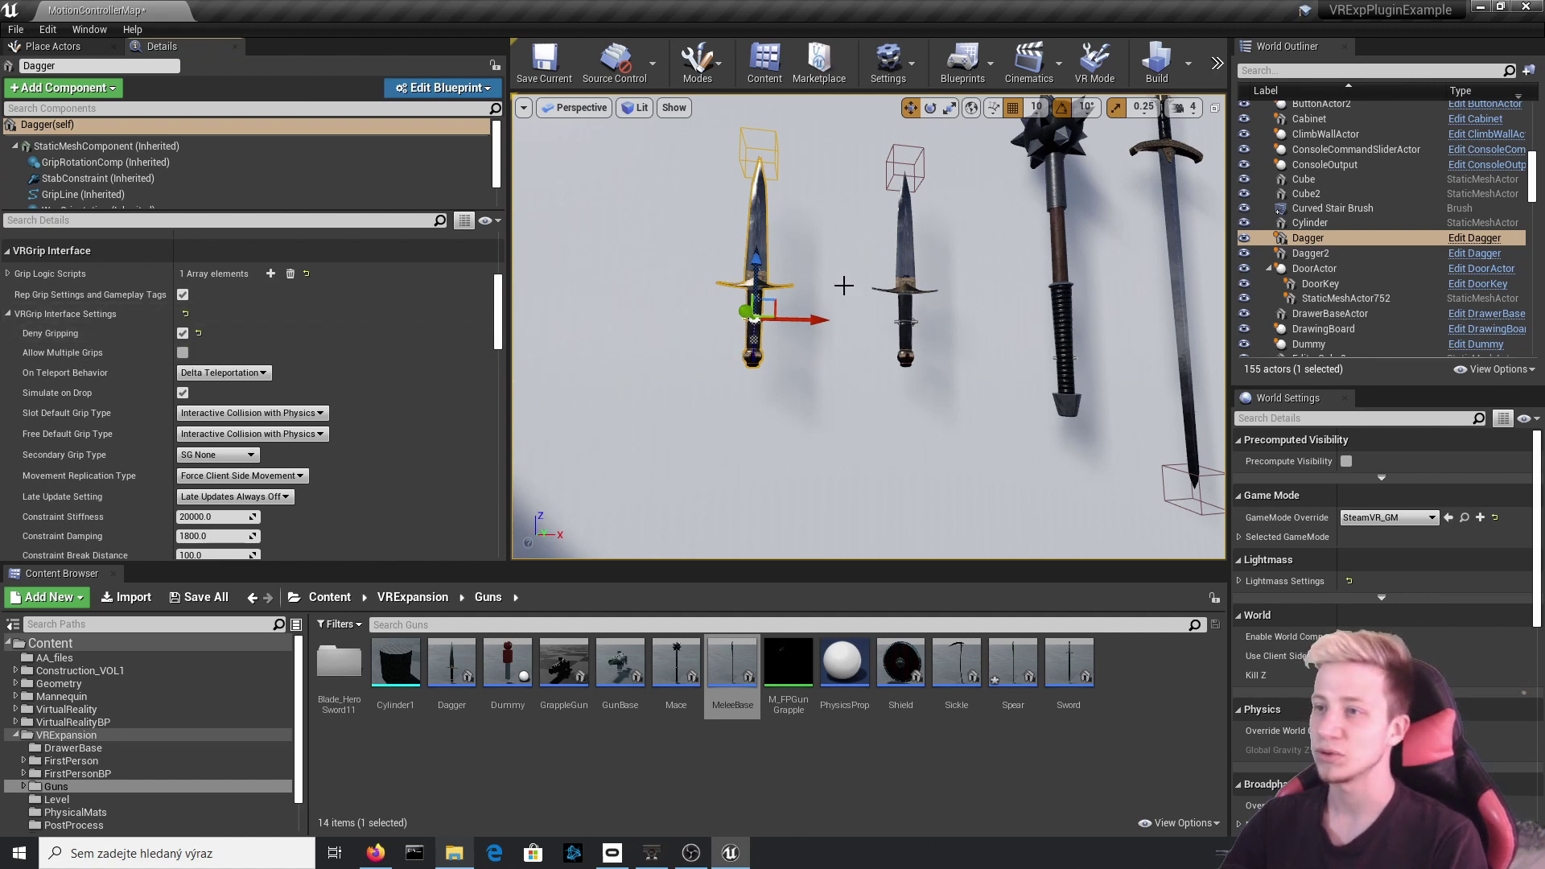
# Turn off Deny Gripping and enable Allow Multiple Grips for the dagger.
pyautogui.moveTo(772, 249); pyautogui.dragTo(763, 239, button='right')
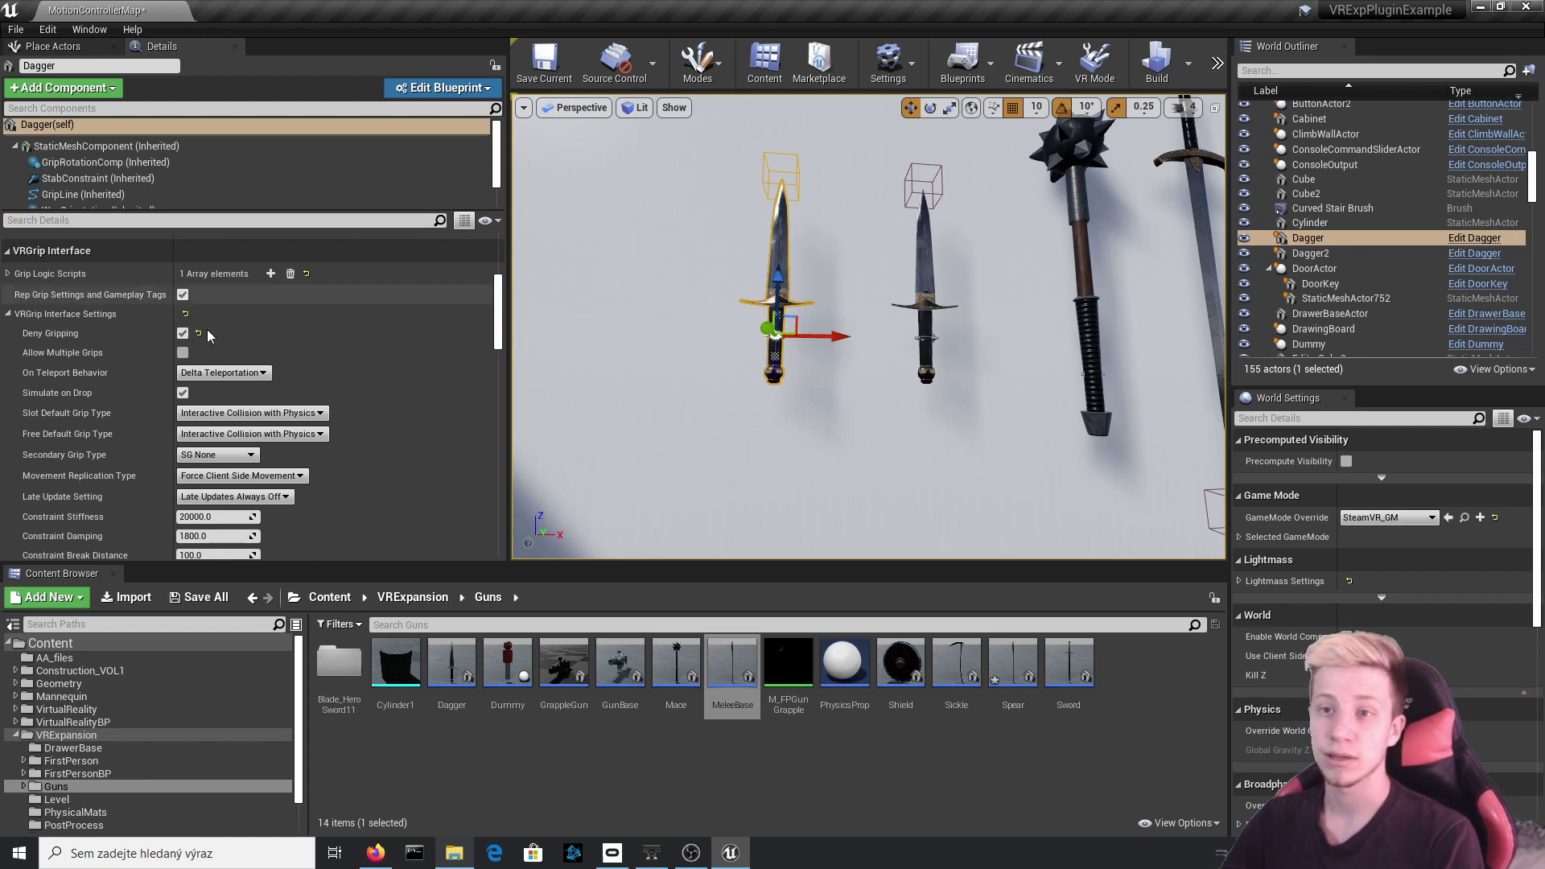
pyautogui.click(181, 334)
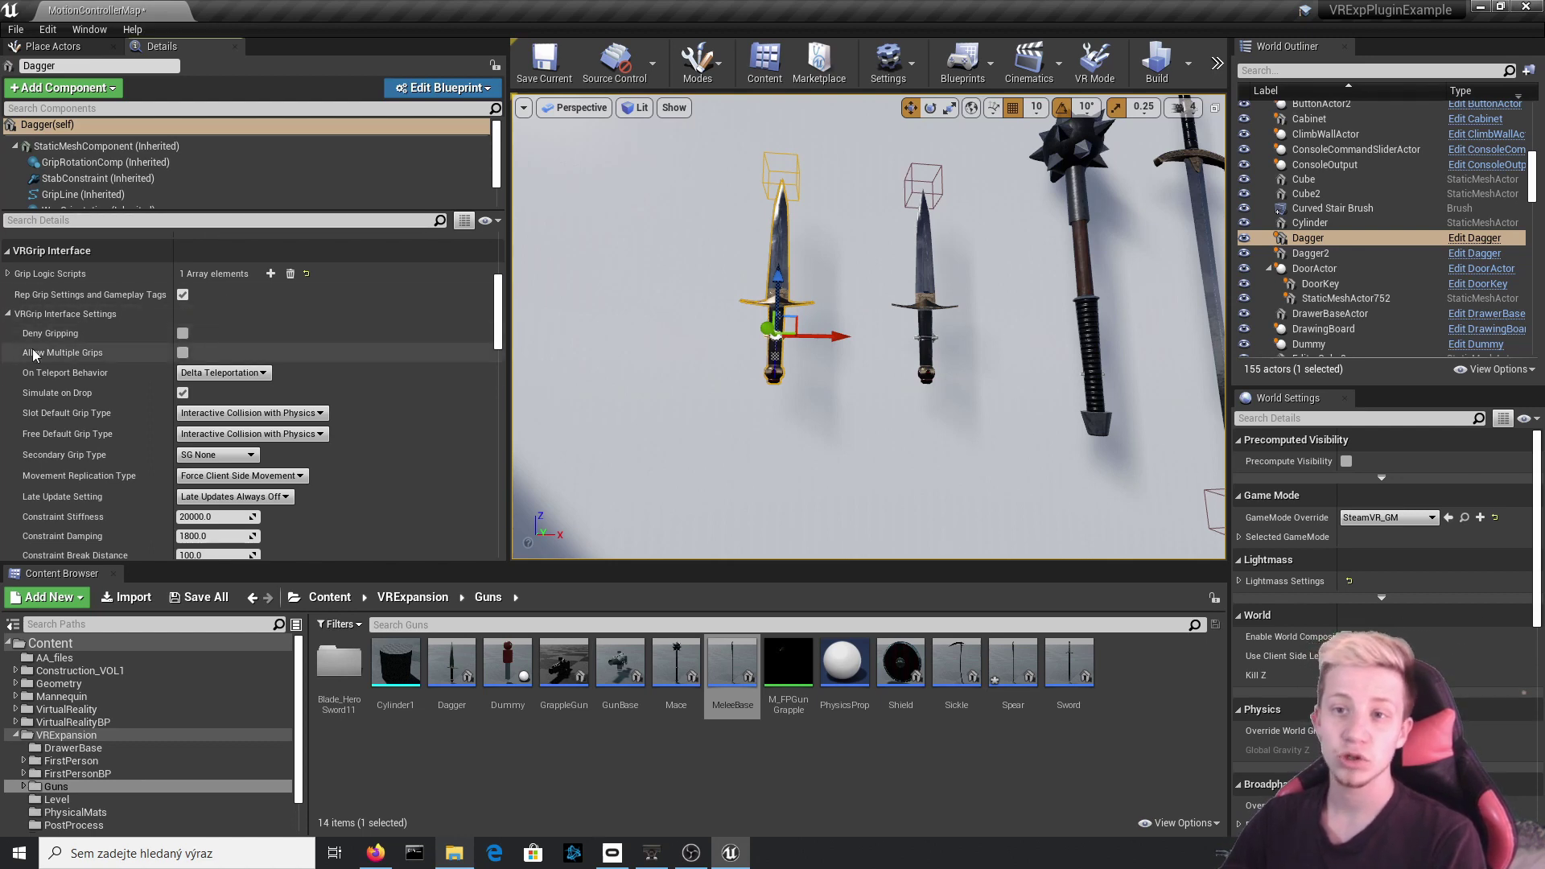
pyautogui.click(184, 353)
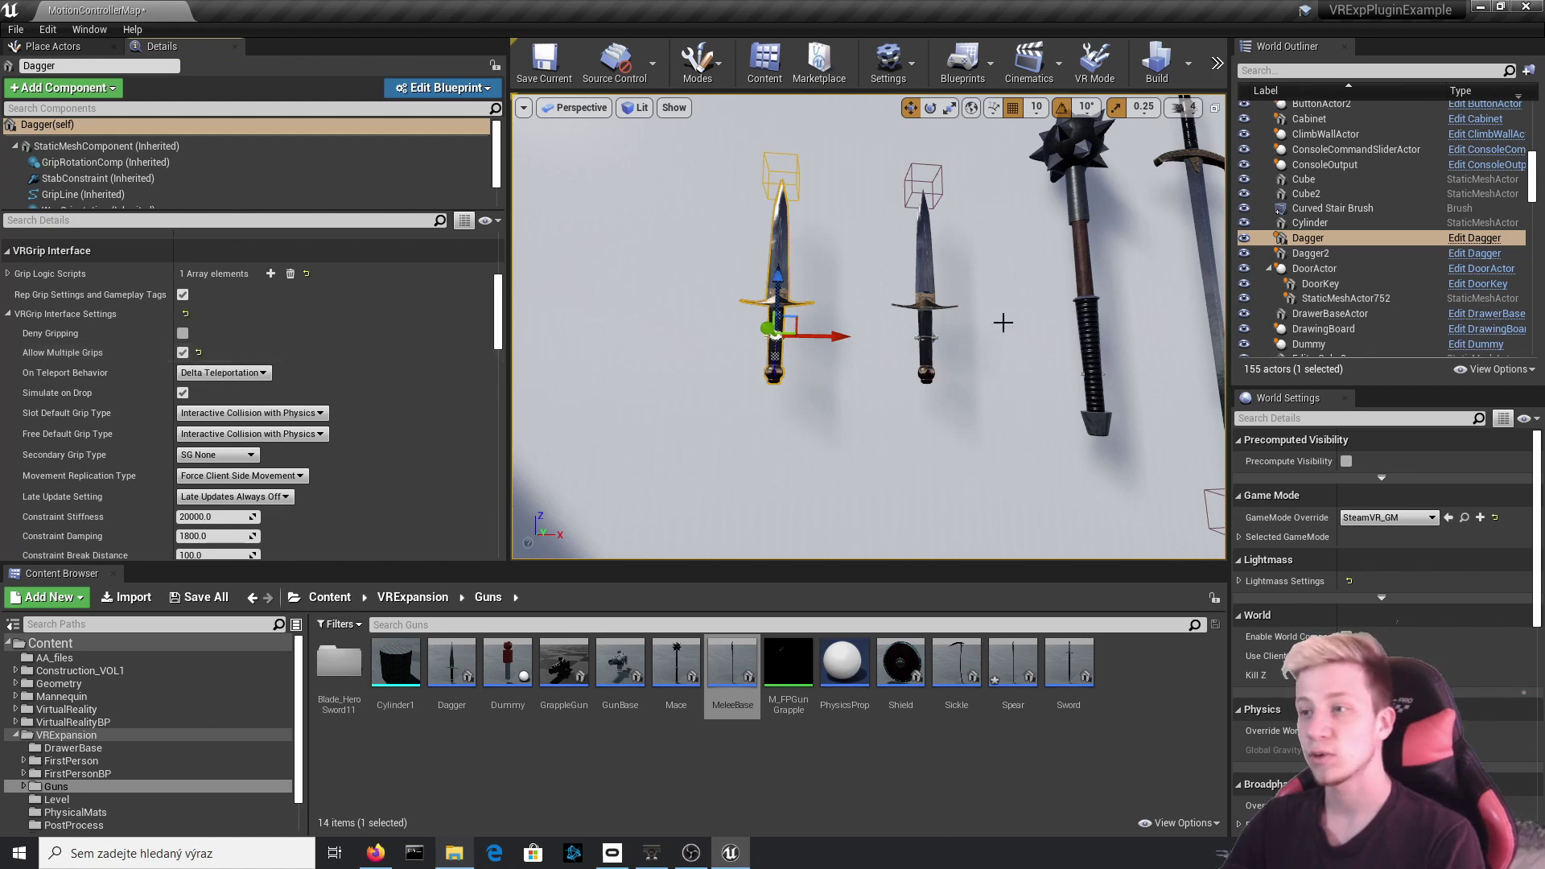
# Expand the Advanced Grip Settings of the dagger nearest the shield.
pyautogui.click(935, 342)
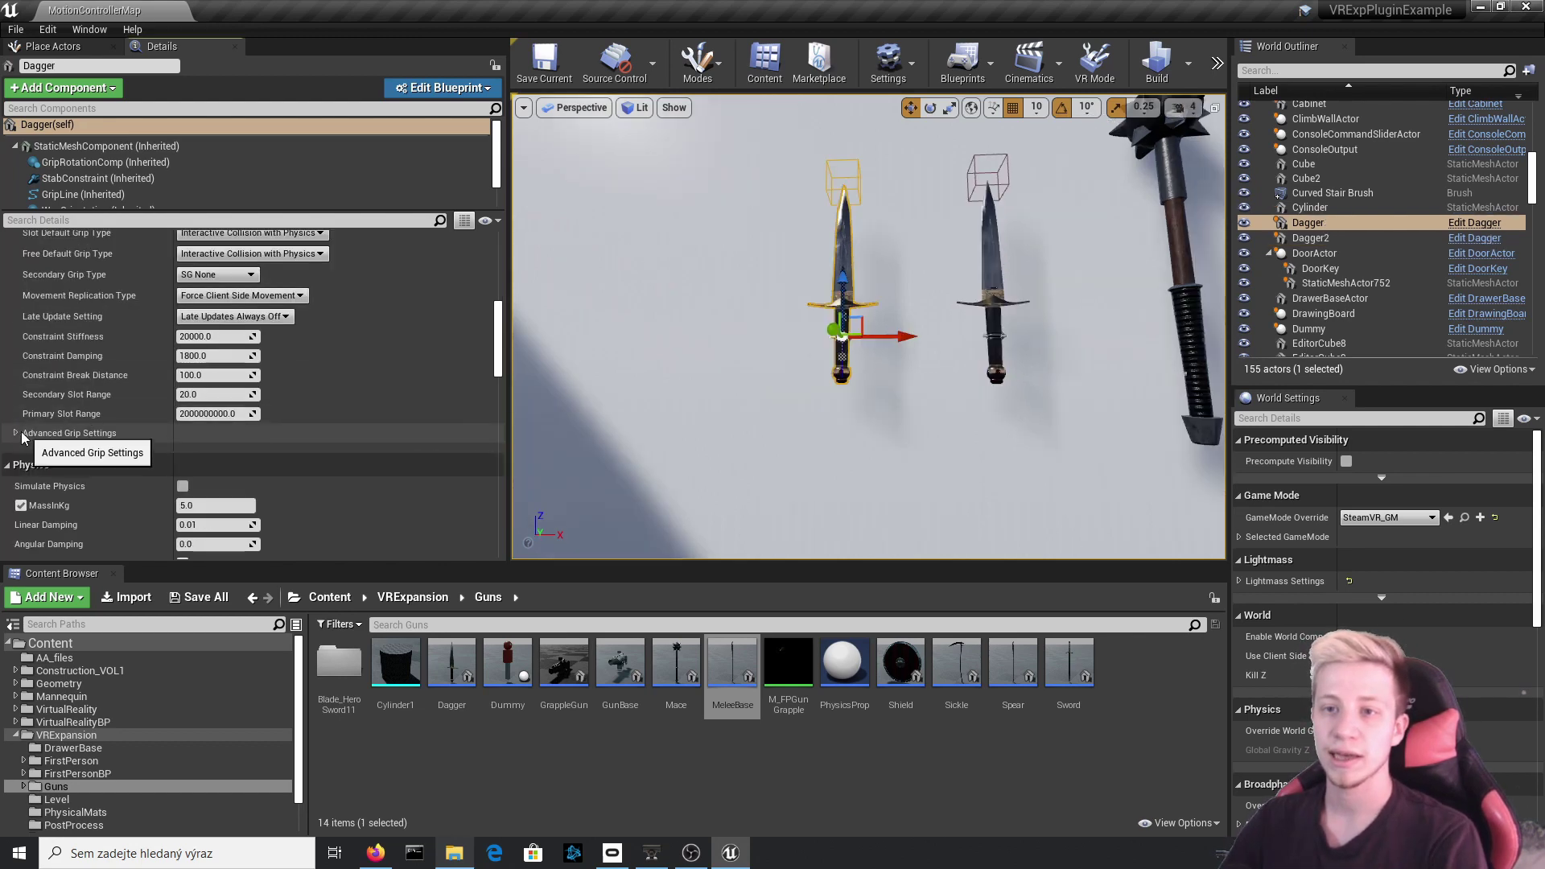
pyautogui.click(16, 434)
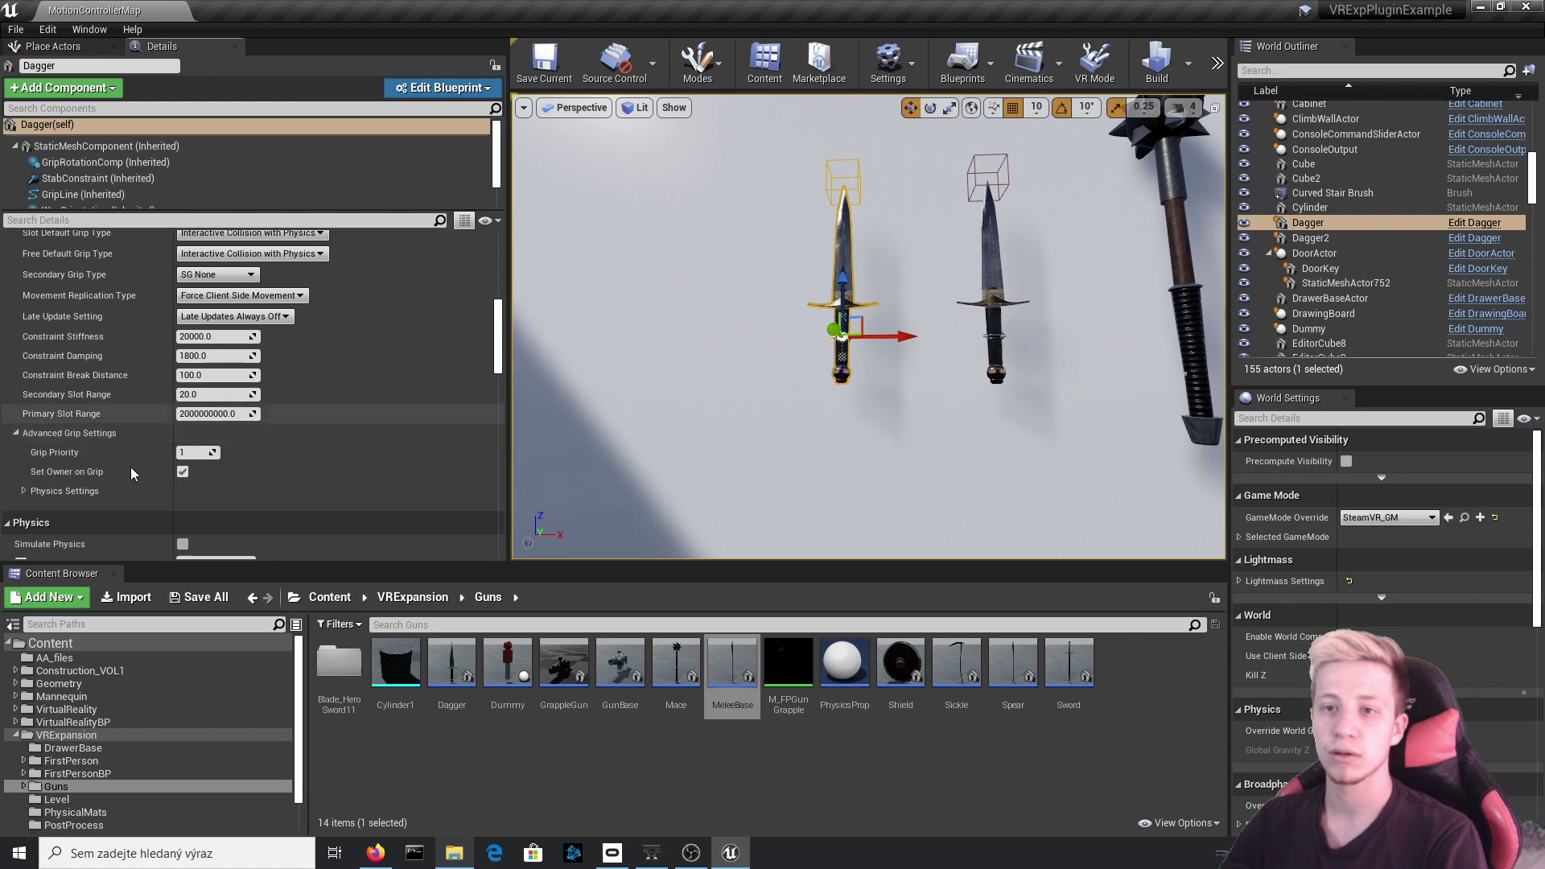
# Move the mace over to the first dagger so that the two handles overlap, and deselect it.
pyautogui.moveTo(903, 287); pyautogui.dragTo(923, 277, button='right')
pyautogui.click(1171, 370)
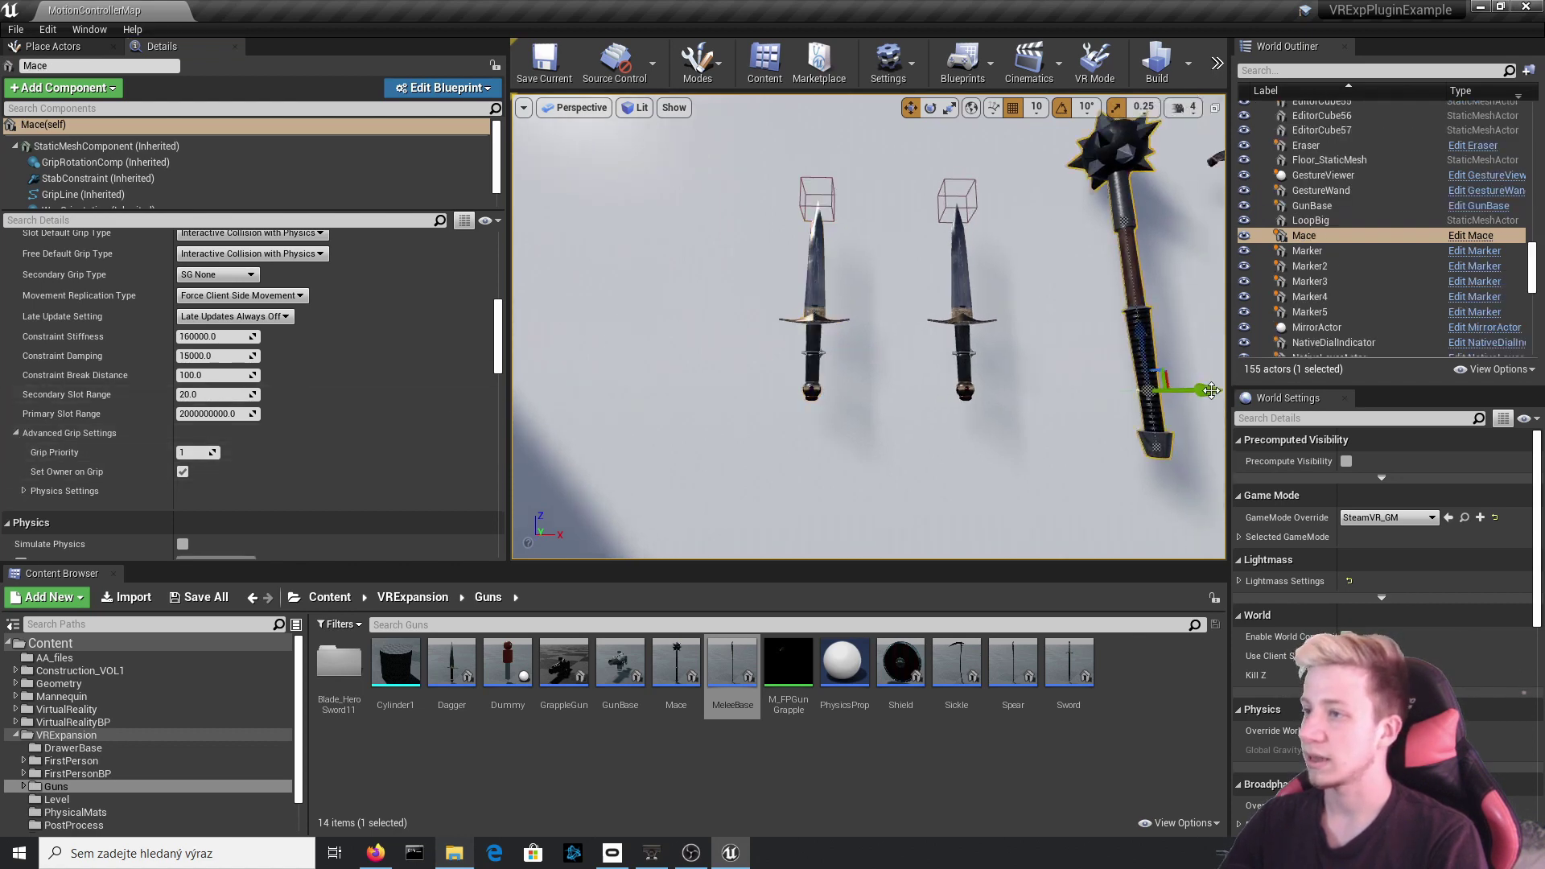
pyautogui.moveTo(1190, 379); pyautogui.dragTo(1184, 379)
pyautogui.moveTo(1184, 379)
pyautogui.mouseDown(button='right')
pyautogui.moveTo(1207, 354)
pyautogui.moveTo(1195, 345)
pyautogui.moveTo(1188, 375)
pyautogui.mouseUp(button='right')
pyautogui.moveTo(983, 478); pyautogui.dragTo(749, 436)
pyautogui.moveTo(750, 436); pyautogui.dragTo(797, 429, button='right')
pyautogui.moveTo(866, 445); pyautogui.dragTo(859, 440)
pyautogui.moveTo(859, 441); pyautogui.dragTo(940, 310, button='right')
pyautogui.click(940, 310)
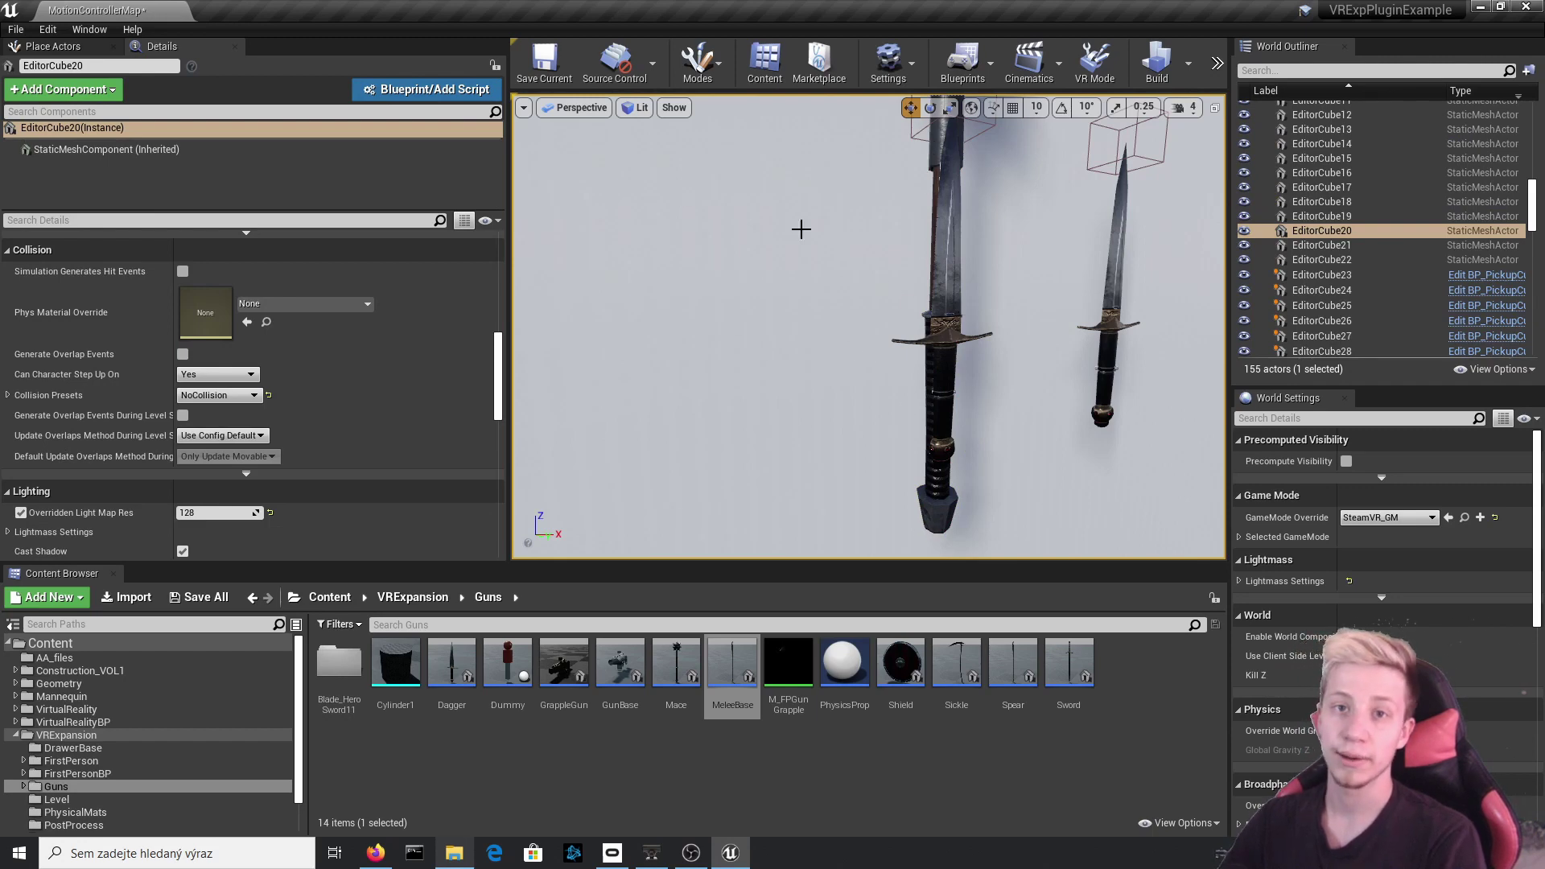
# Set the first dagger's Grip Priority to 3 and open the mace's Grip Priority for editing.
pyautogui.click(950, 315)
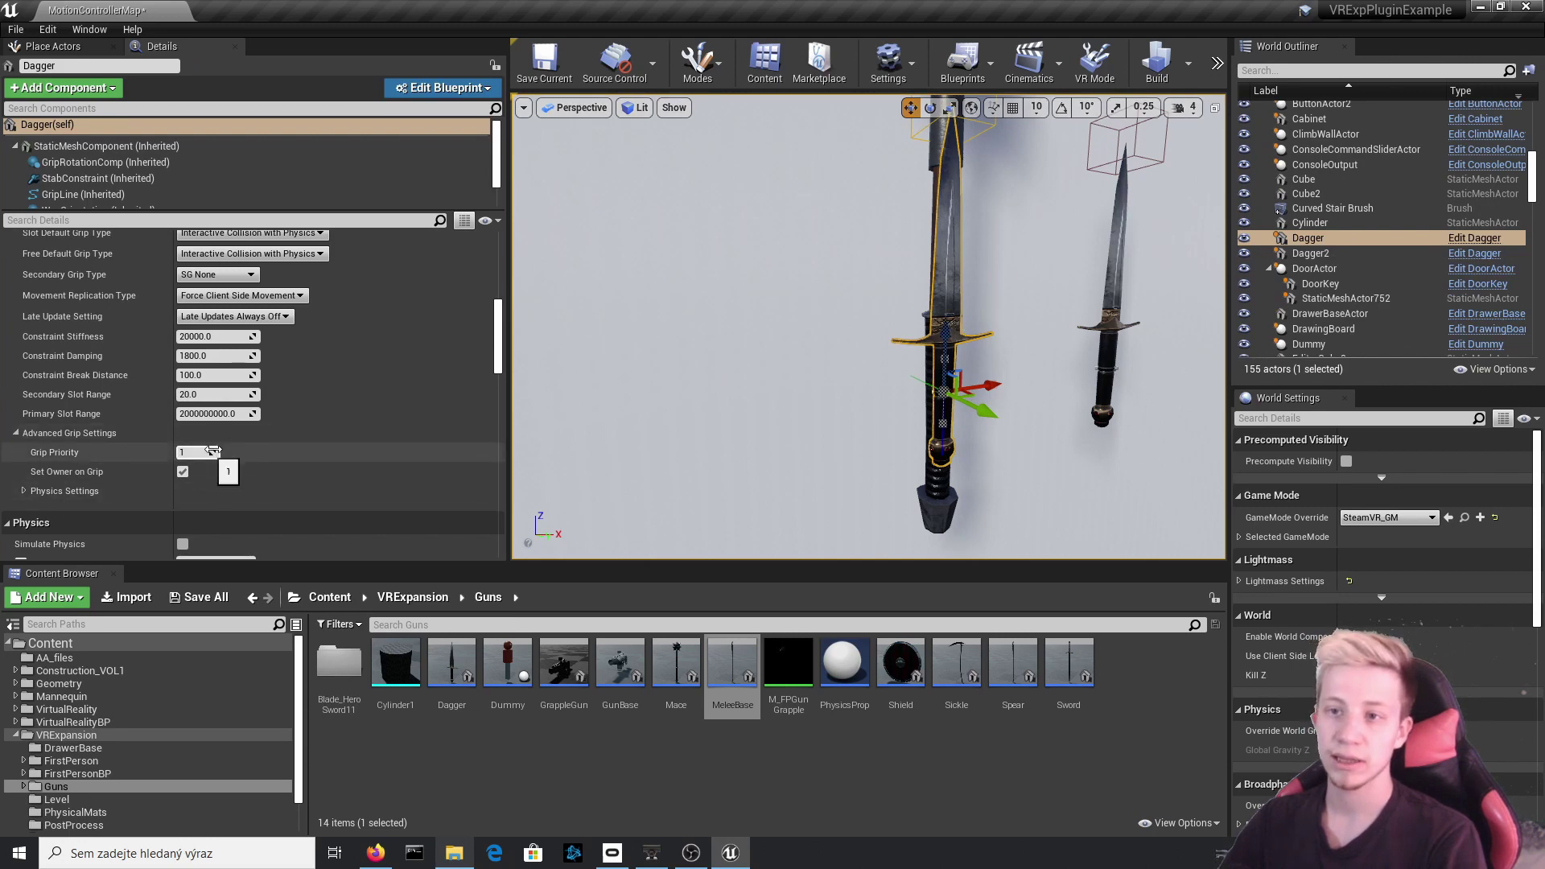
pyautogui.write('3')
pyautogui.click(939, 511)
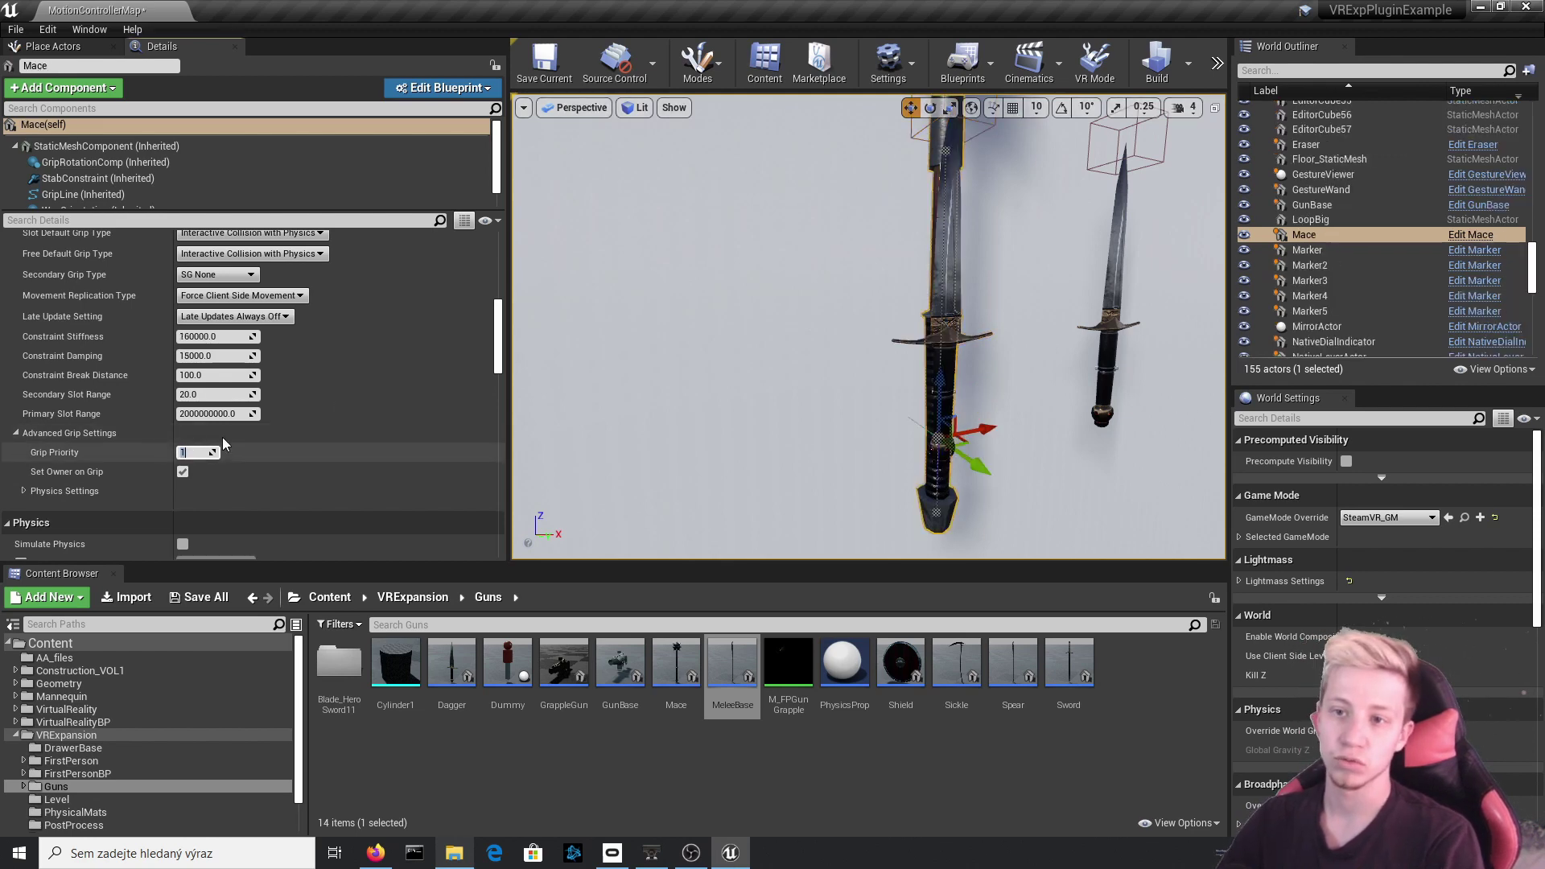
pyautogui.click(197, 453)
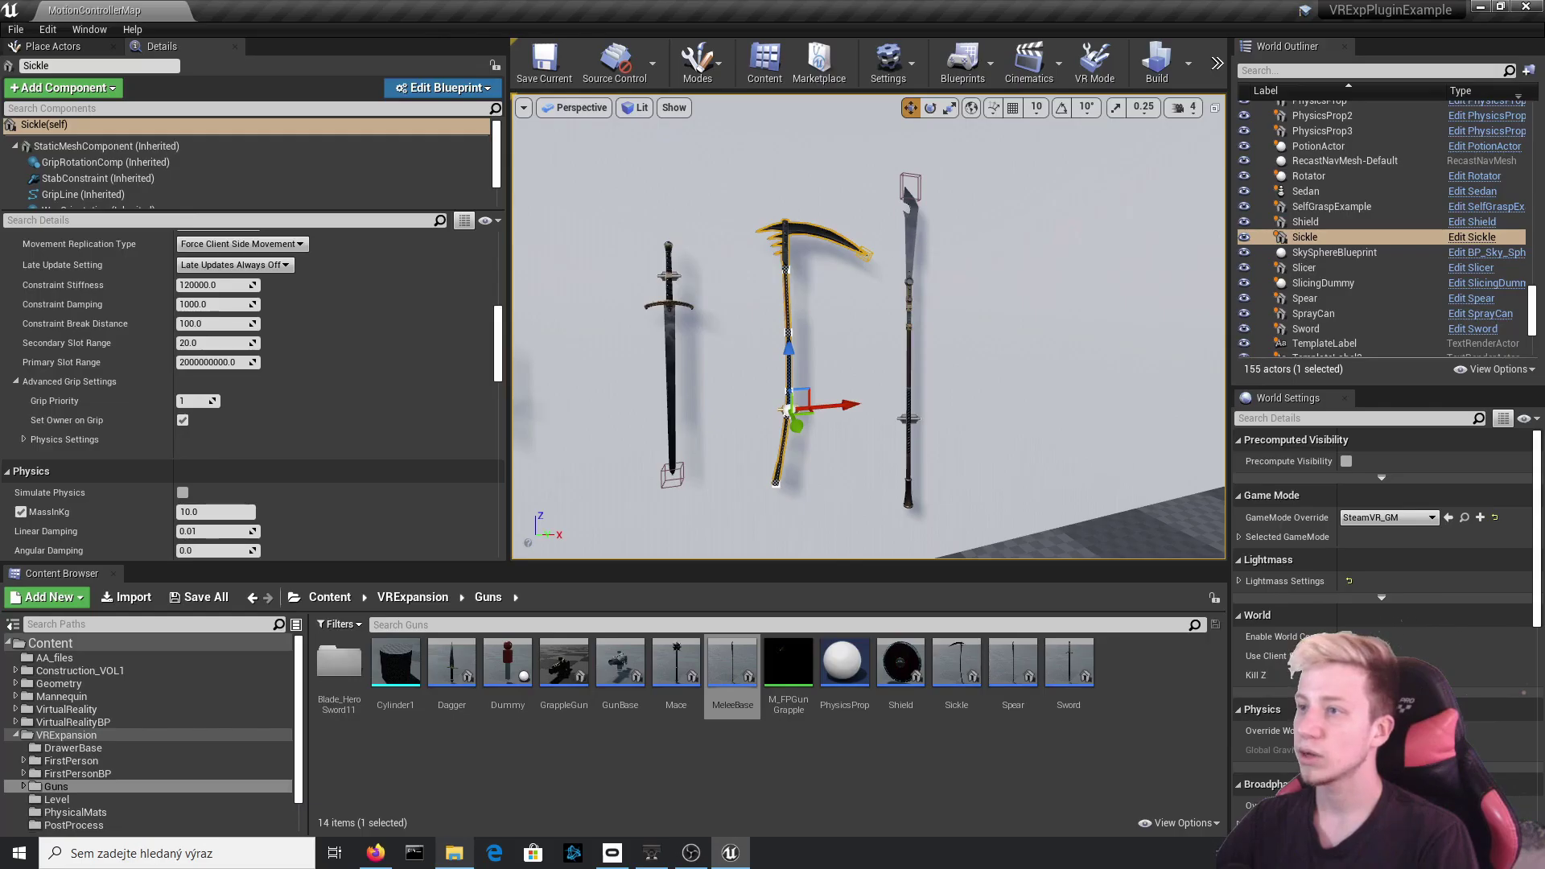
# Open the Spear blueprint, show its 3D viewport, and select the inherited GripLine component.
pyautogui.click(922, 206)
pyautogui.moveTo(1485, 282); pyautogui.dragTo(1485, 294)
pyautogui.click(1486, 282)
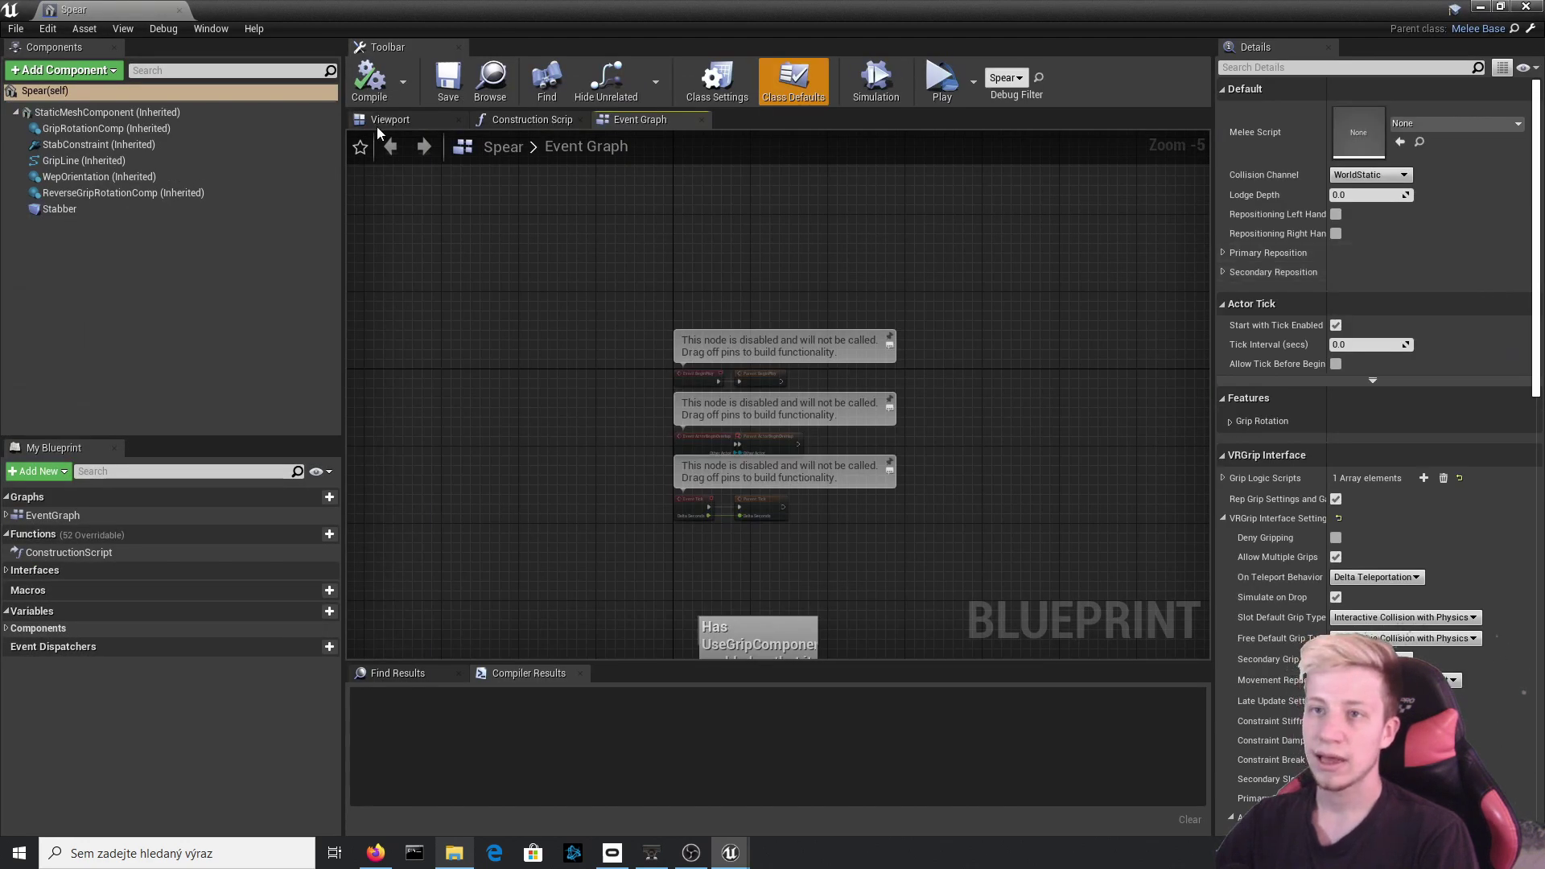
pyautogui.click(377, 125)
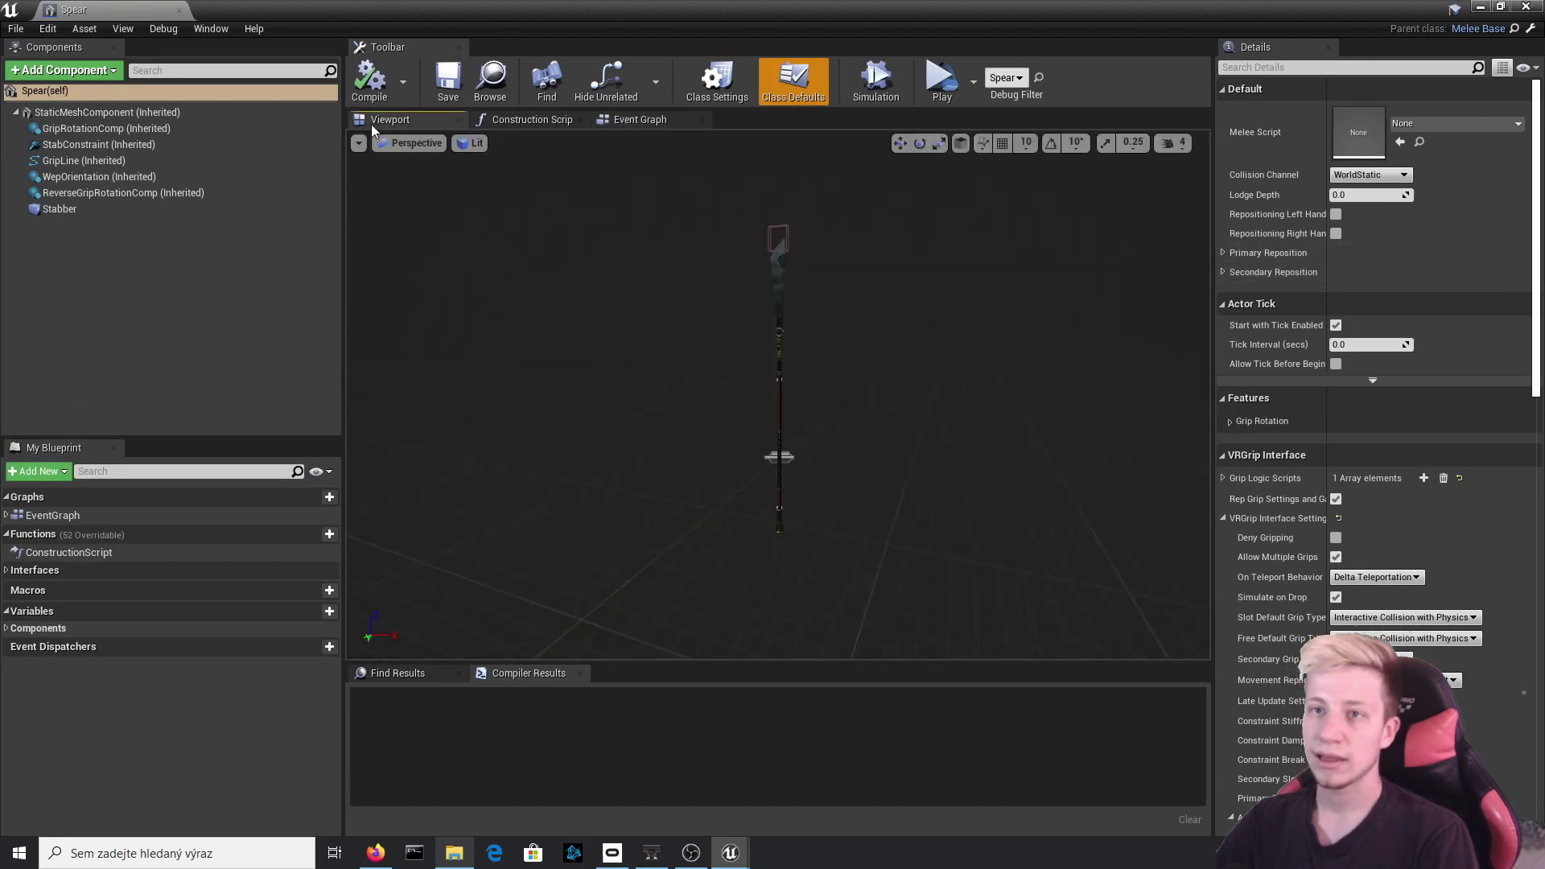
pyautogui.click(99, 162)
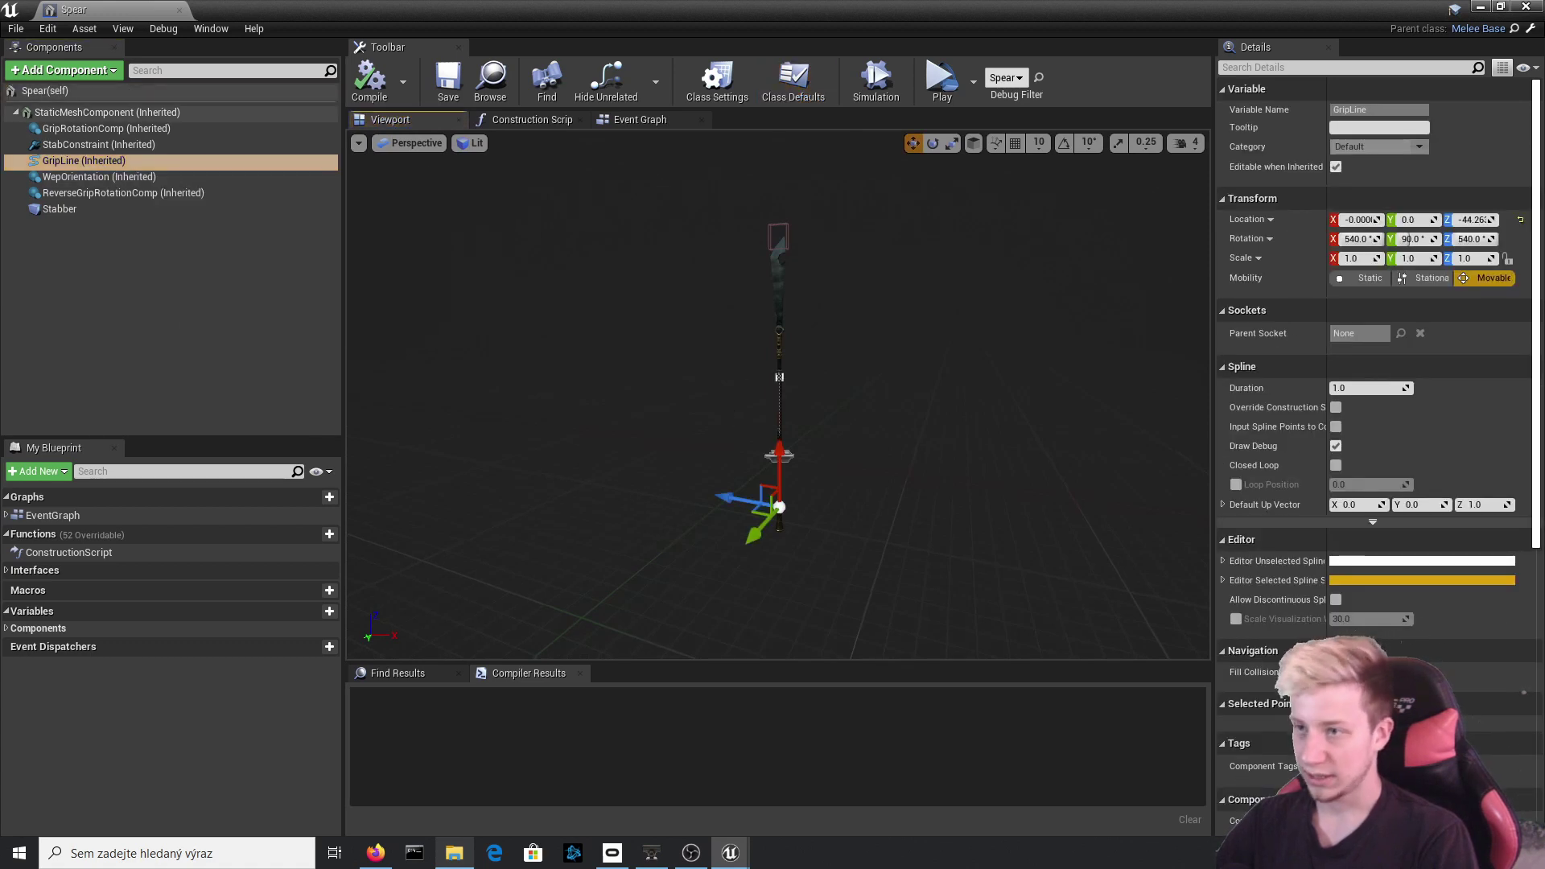
pyautogui.press('w')
pyautogui.press('s')
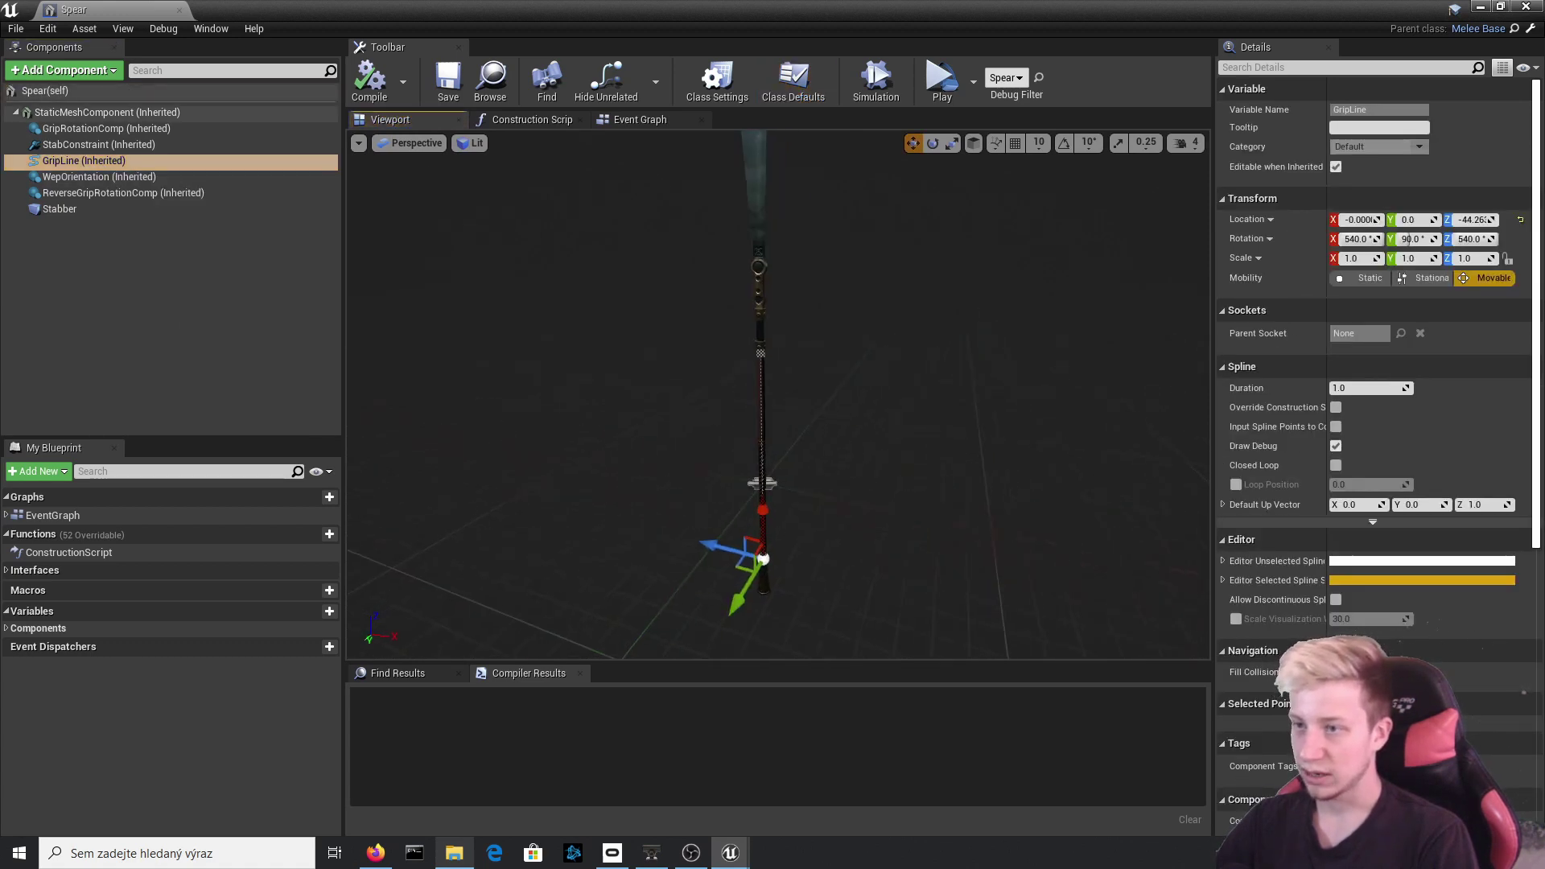
pyautogui.moveTo(834, 275); pyautogui.dragTo(834, 358, button='right')
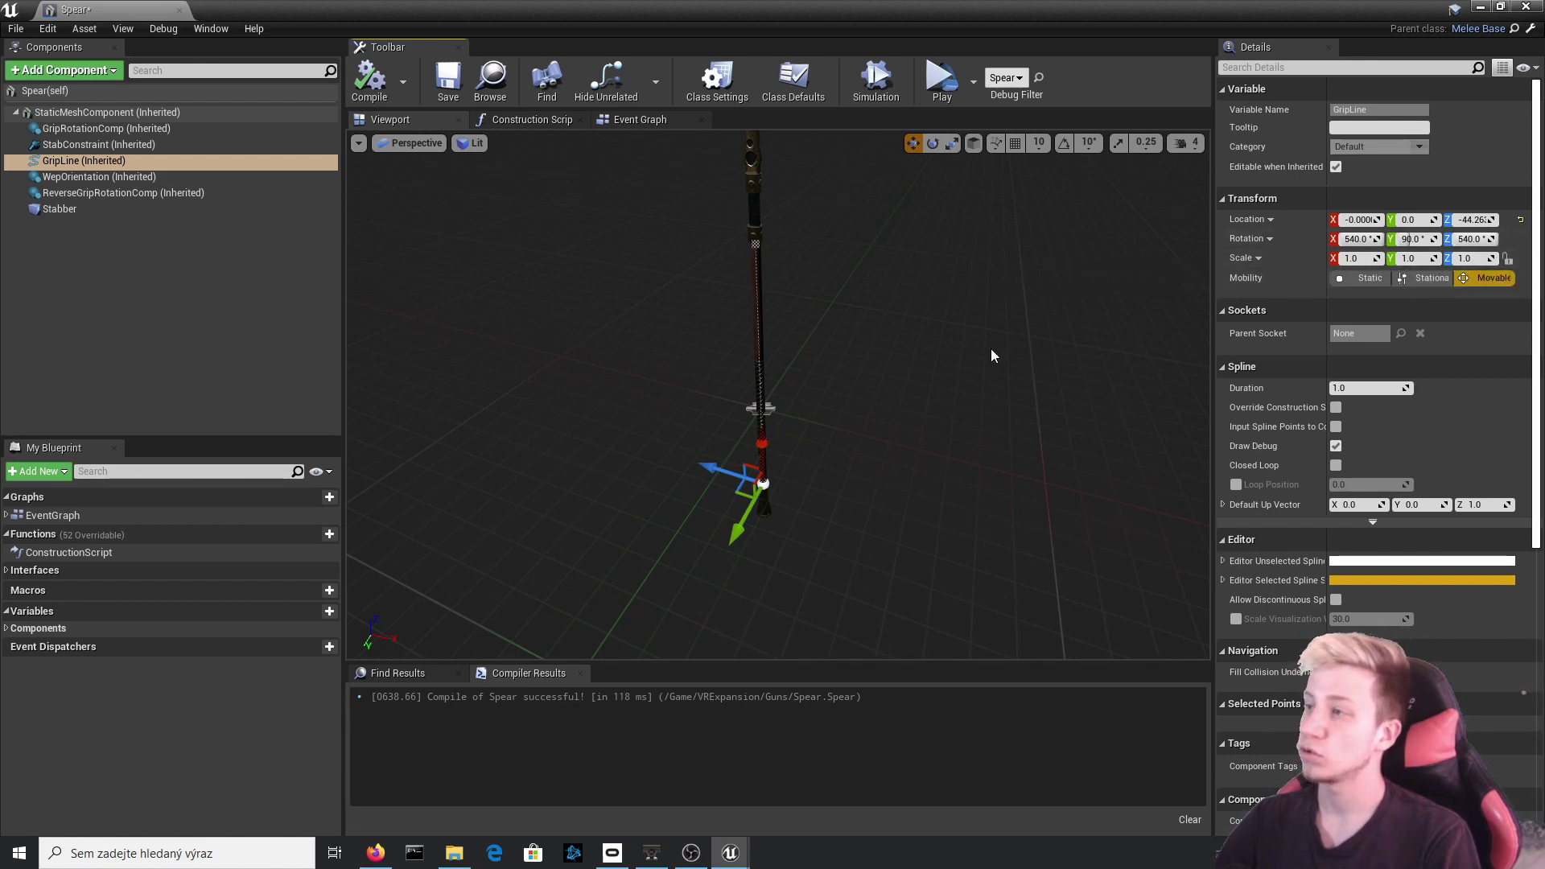
# Set the GripLine's X scale to 0.2, shift it up along the spear's shaft, and compile the blueprint.
pyautogui.click(1351, 258)
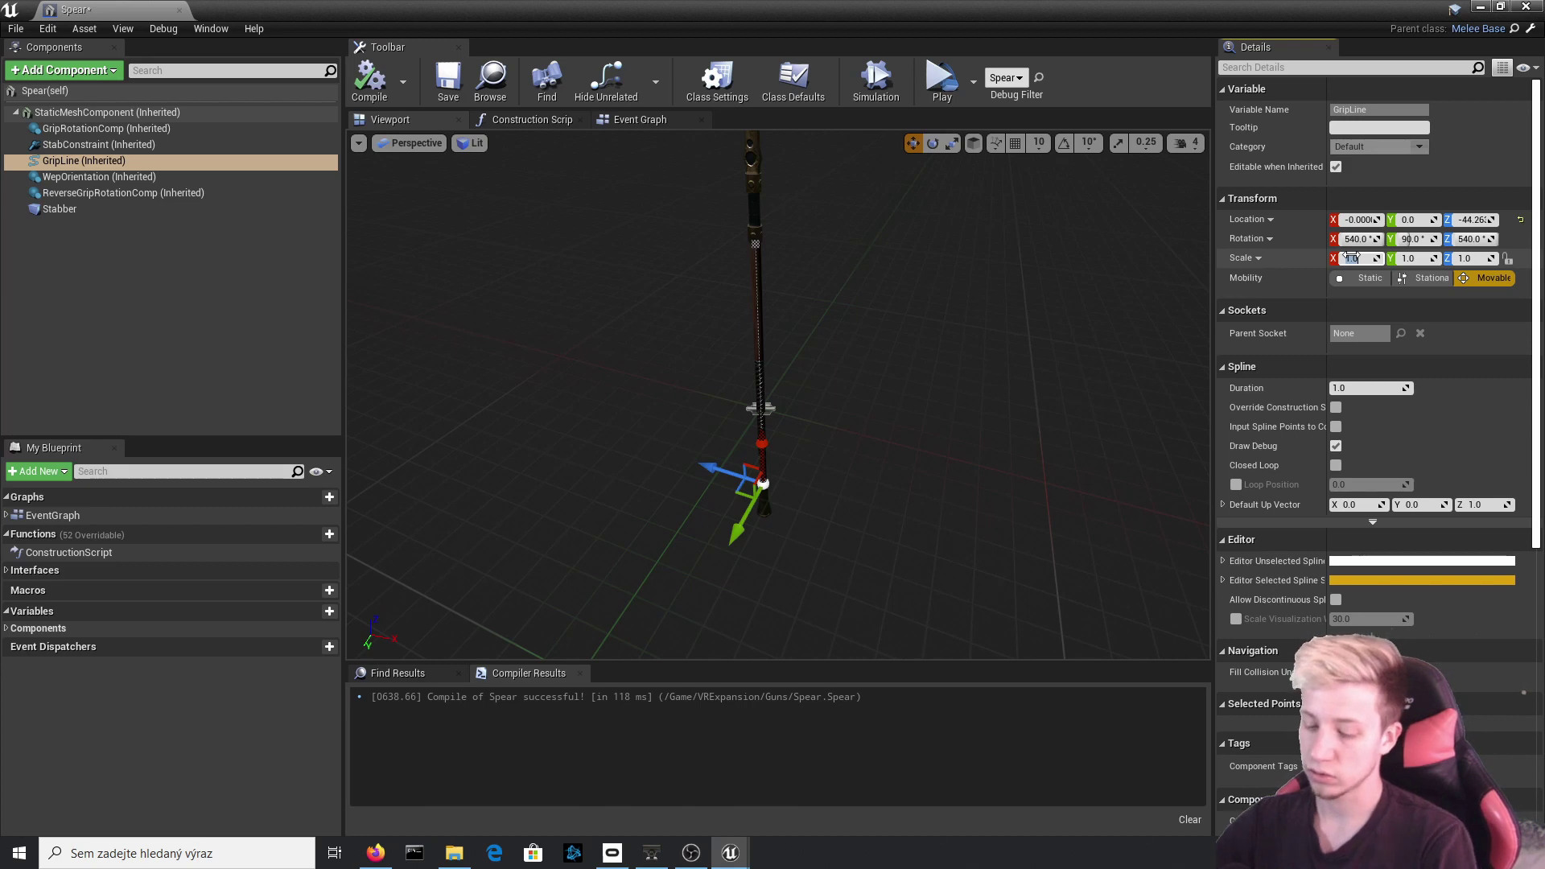
pyautogui.write('0.2')
pyautogui.press('Return')
pyautogui.moveTo(764, 450); pyautogui.dragTo(753, 349)
pyautogui.click(754, 349)
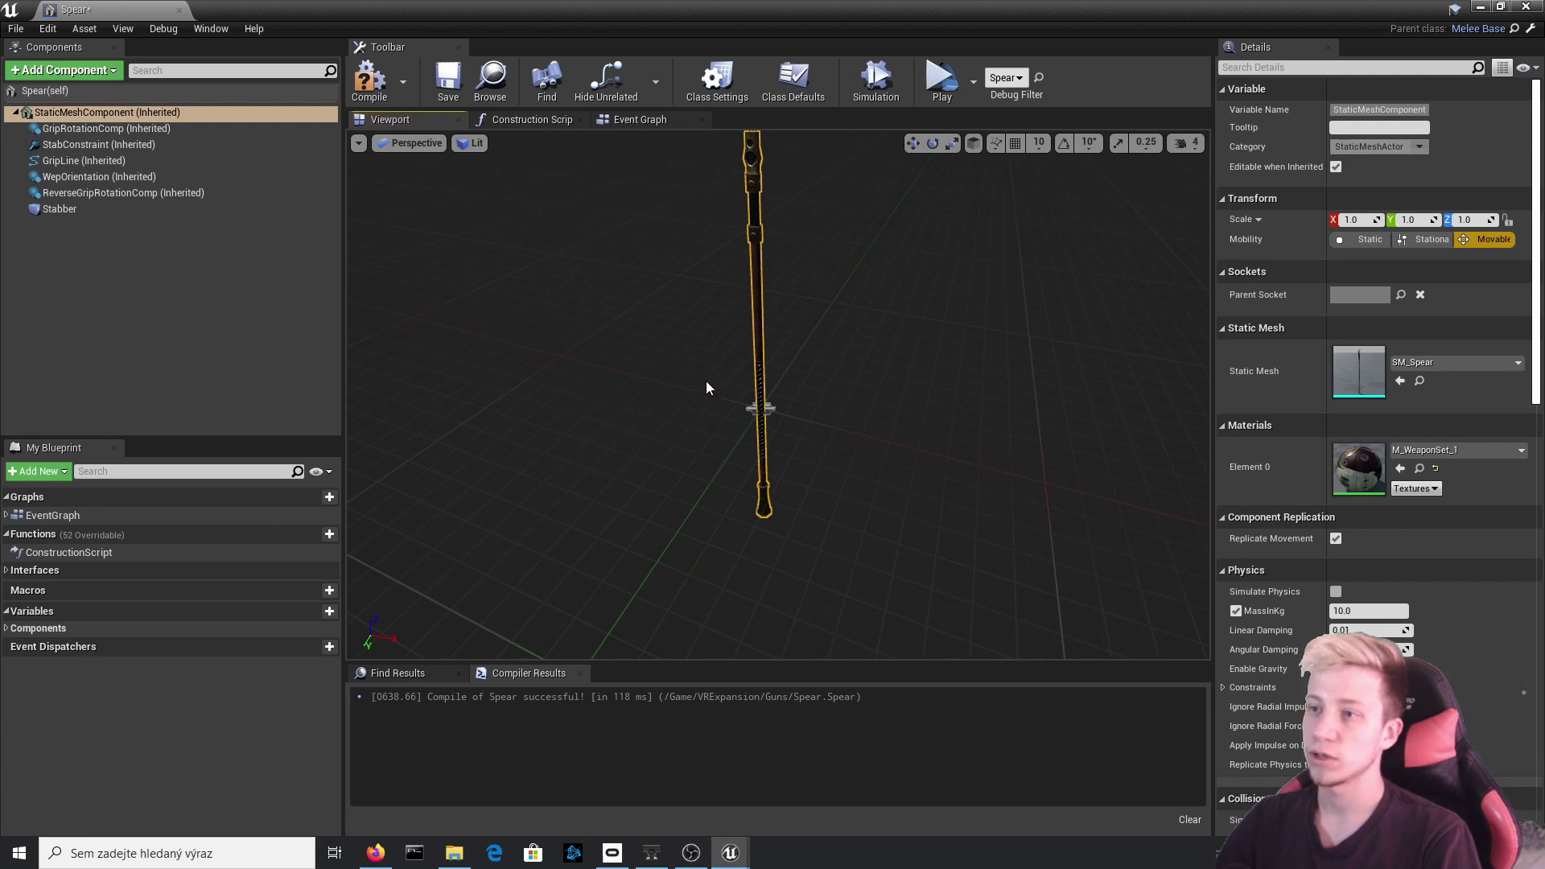
pyautogui.click(372, 85)
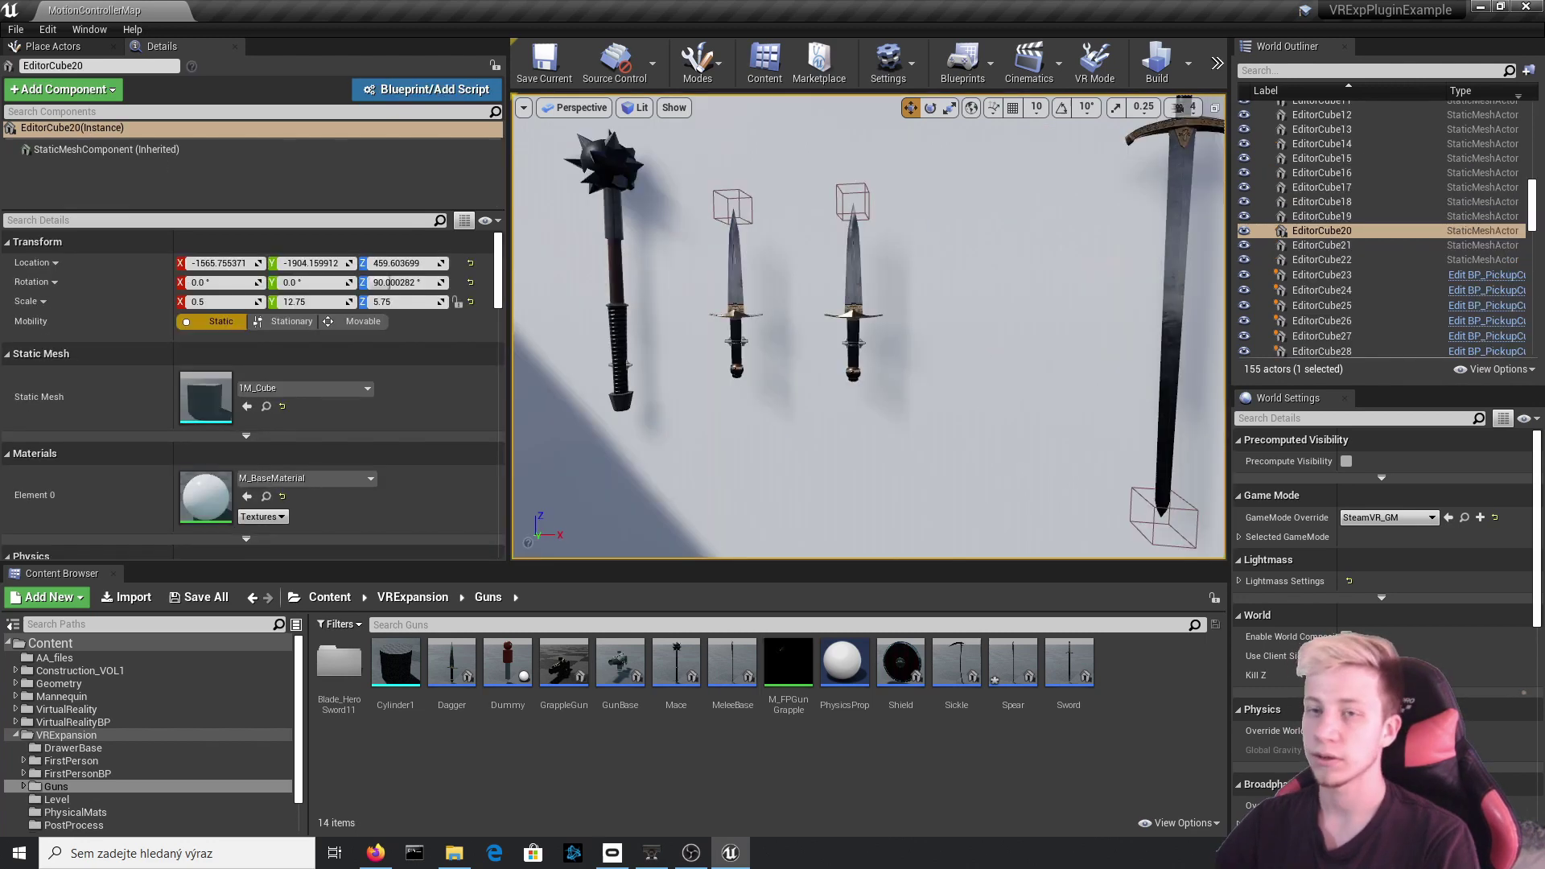
# Select the second dagger in the level and filter its details by "penetra".
pyautogui.click(853, 289)
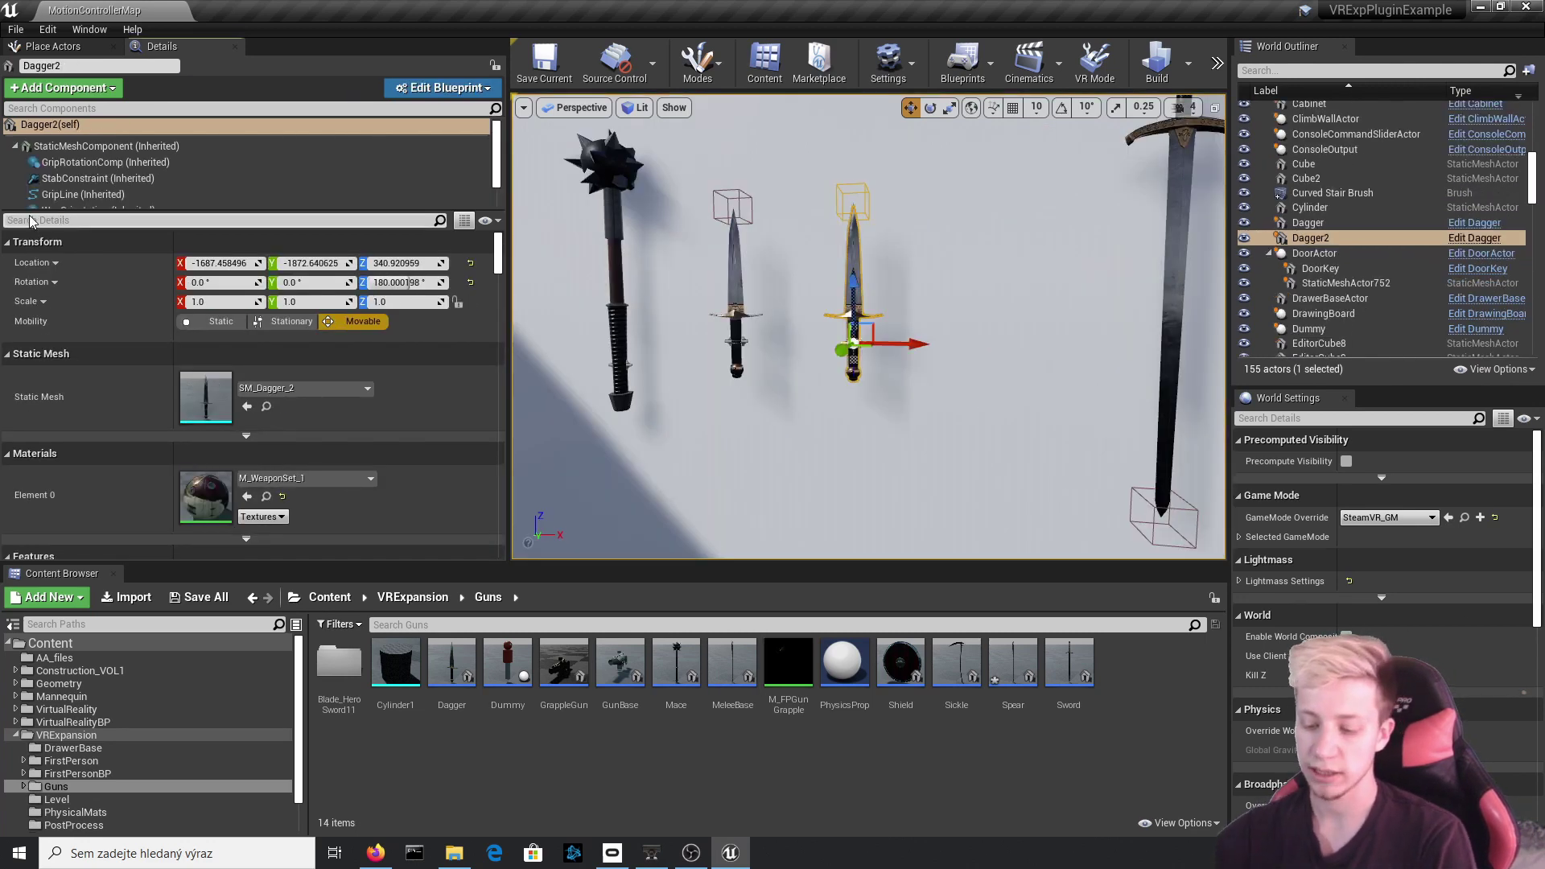
pyautogui.click(31, 221)
pyautogui.write('peme')
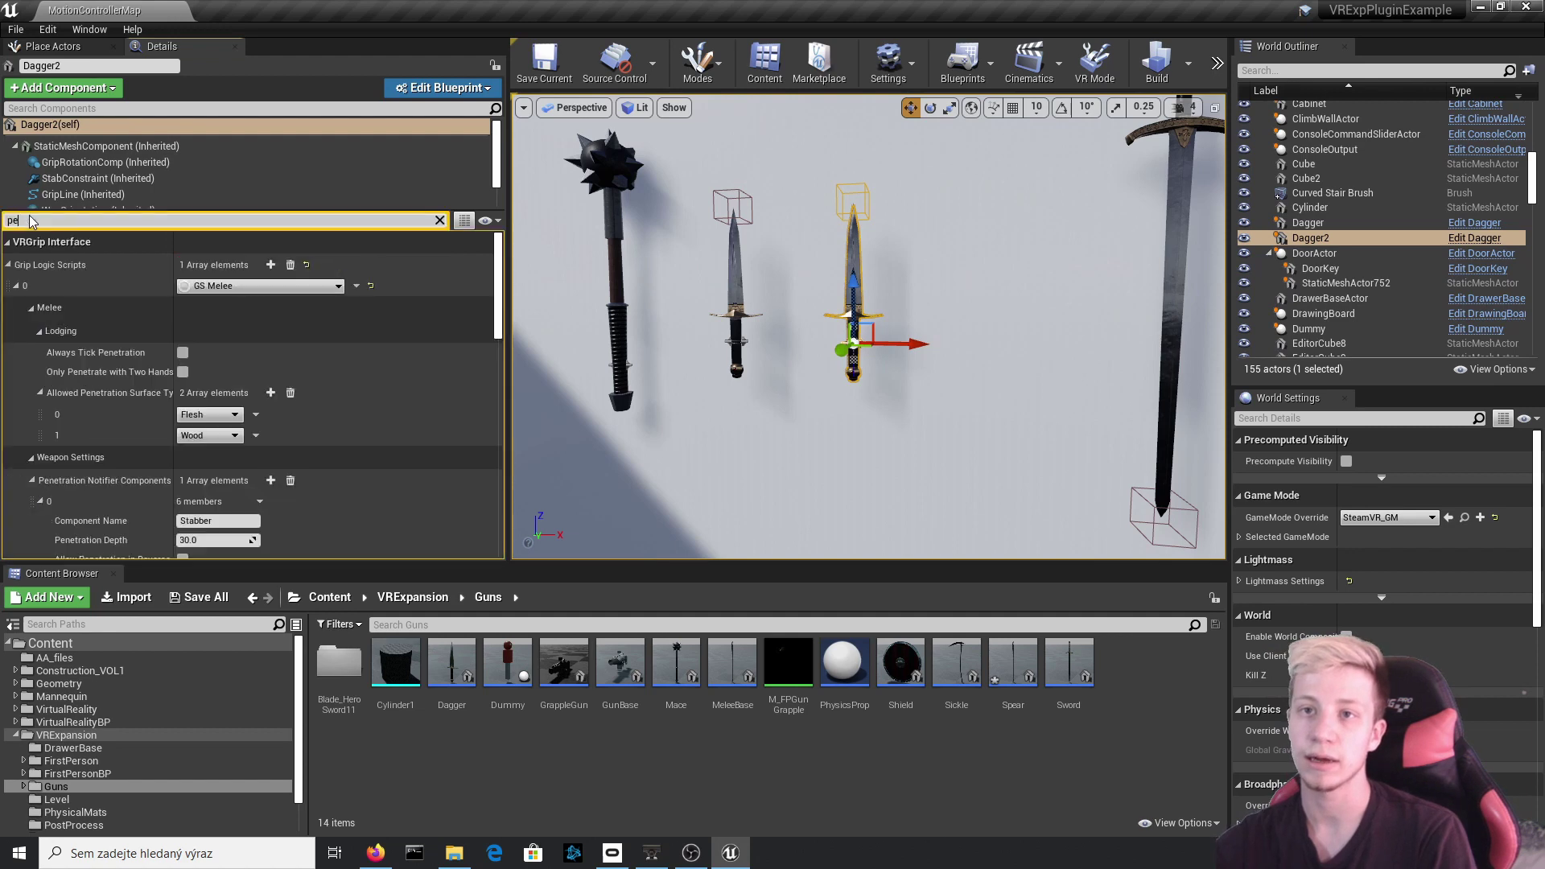
pyautogui.press('BackSpace')
pyautogui.press('BackSpace')
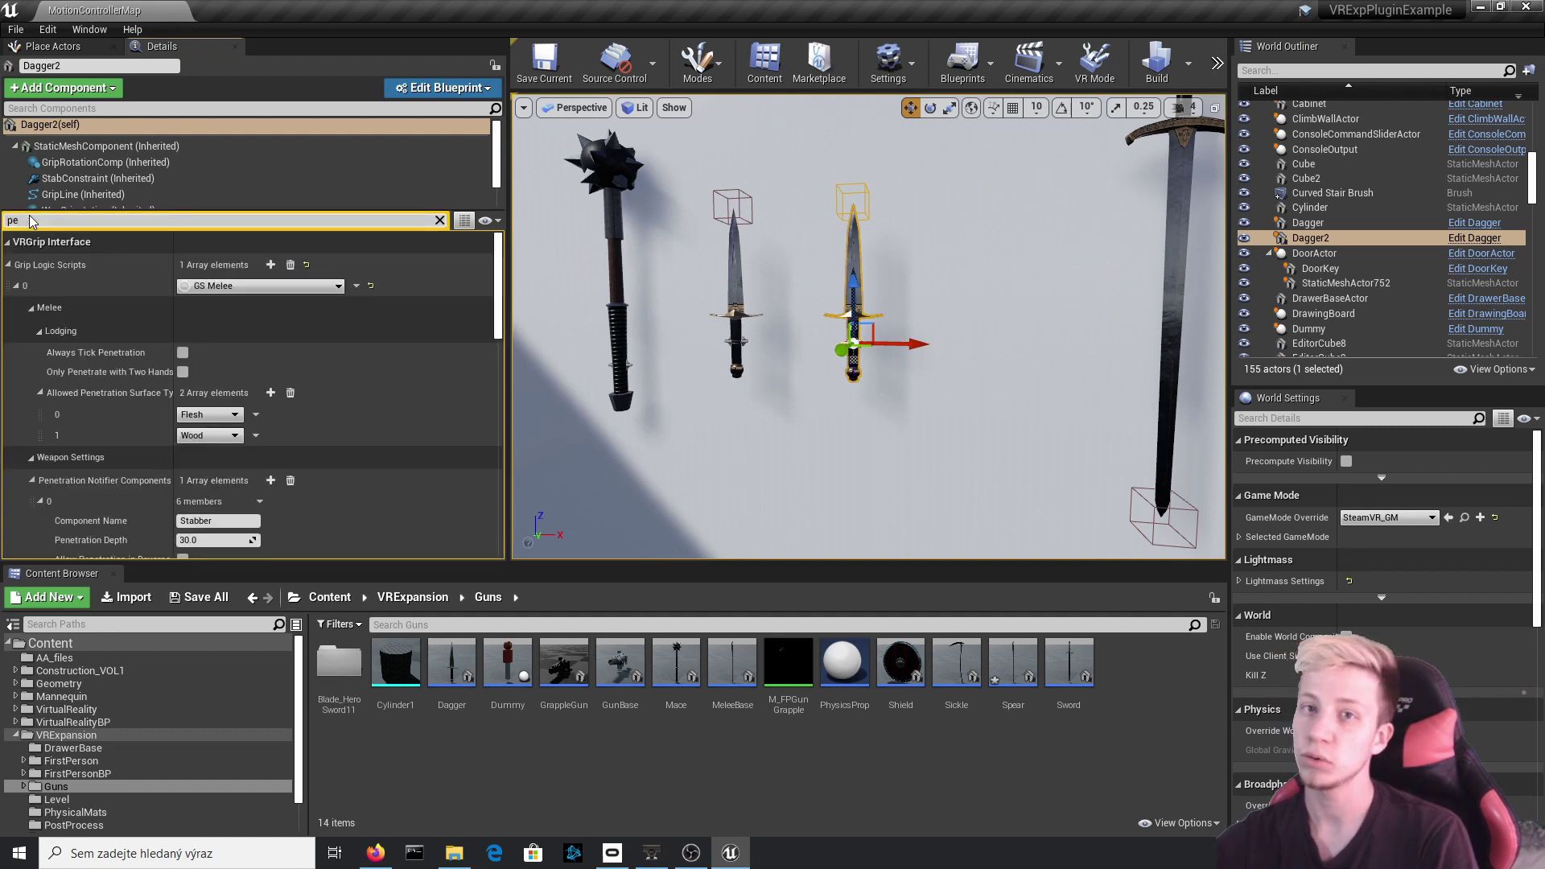
pyautogui.write('netra')
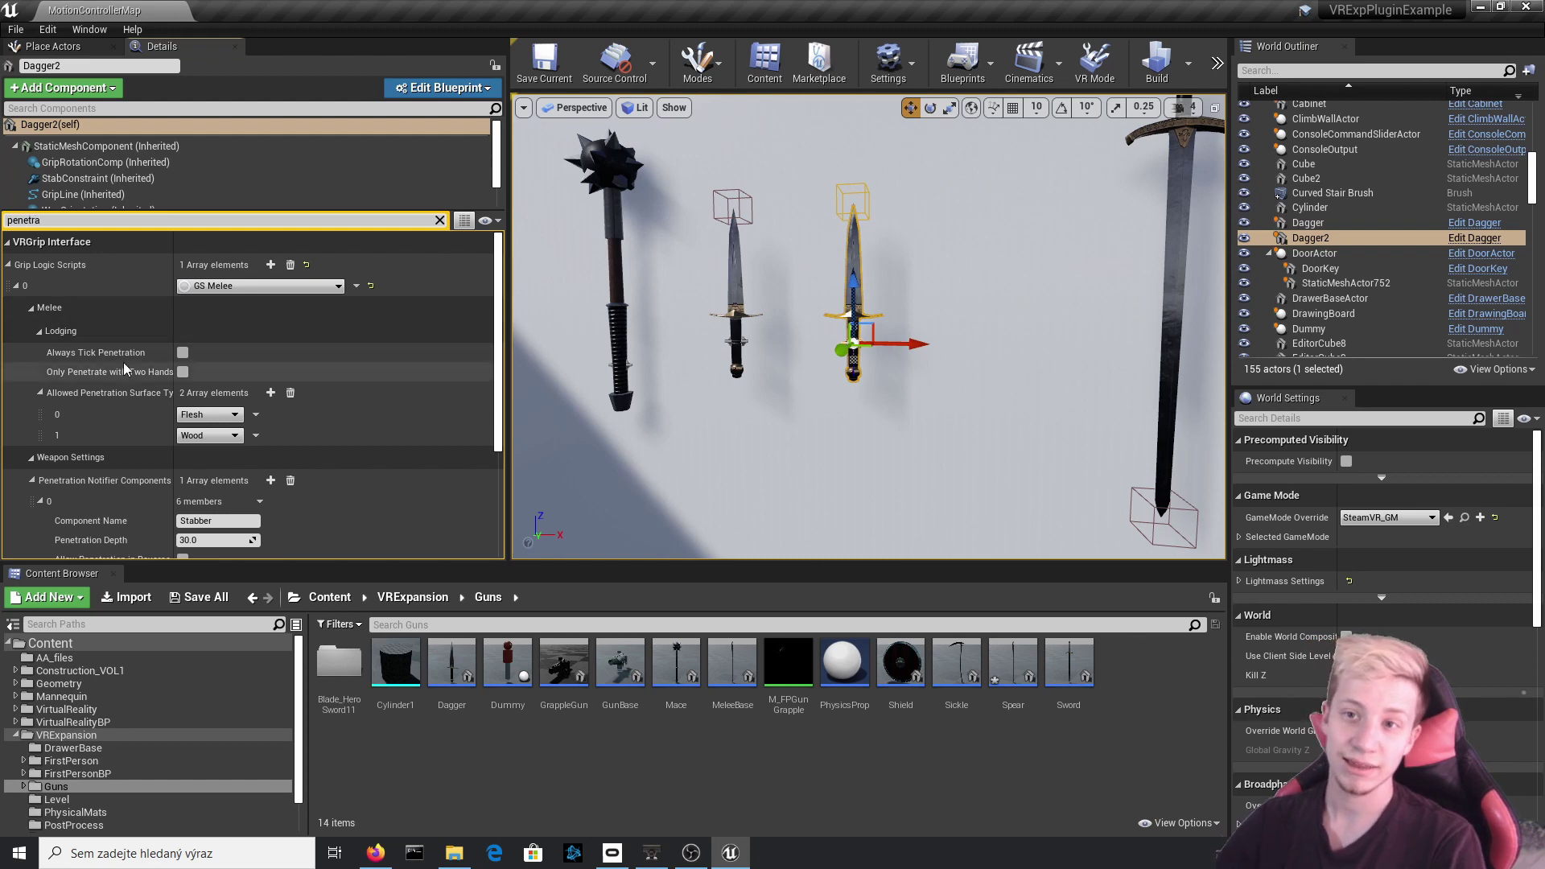
# Set the second dagger's Penetration Velocity to 200 and compare it with the first dagger's value.
pyautogui.scroll(-2, 142, 481)
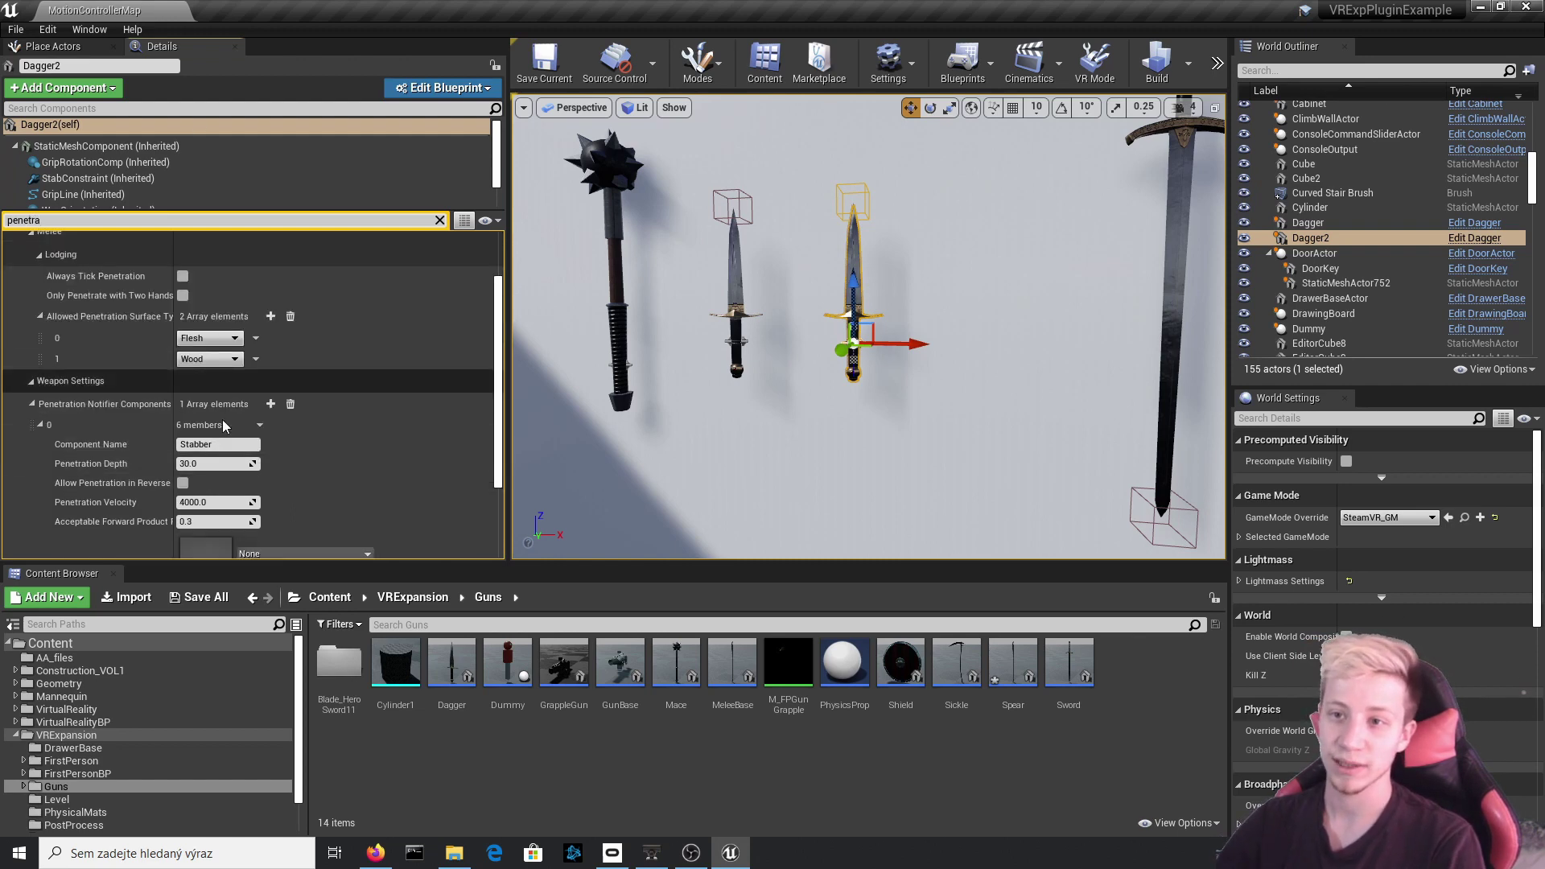
pyautogui.scroll(-1, 193, 414)
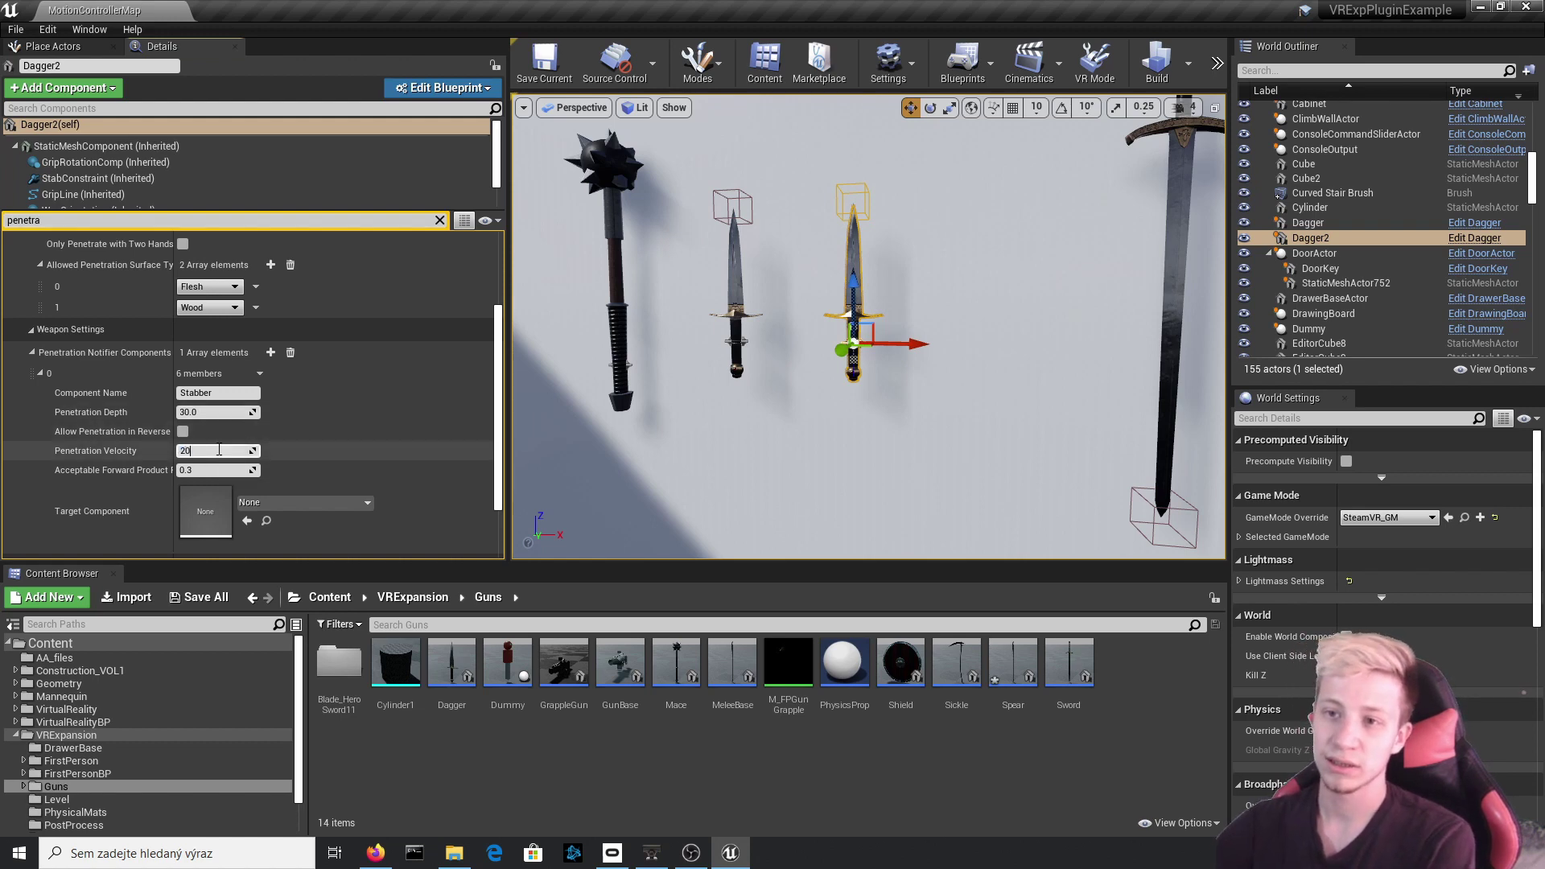
pyautogui.click(736, 269)
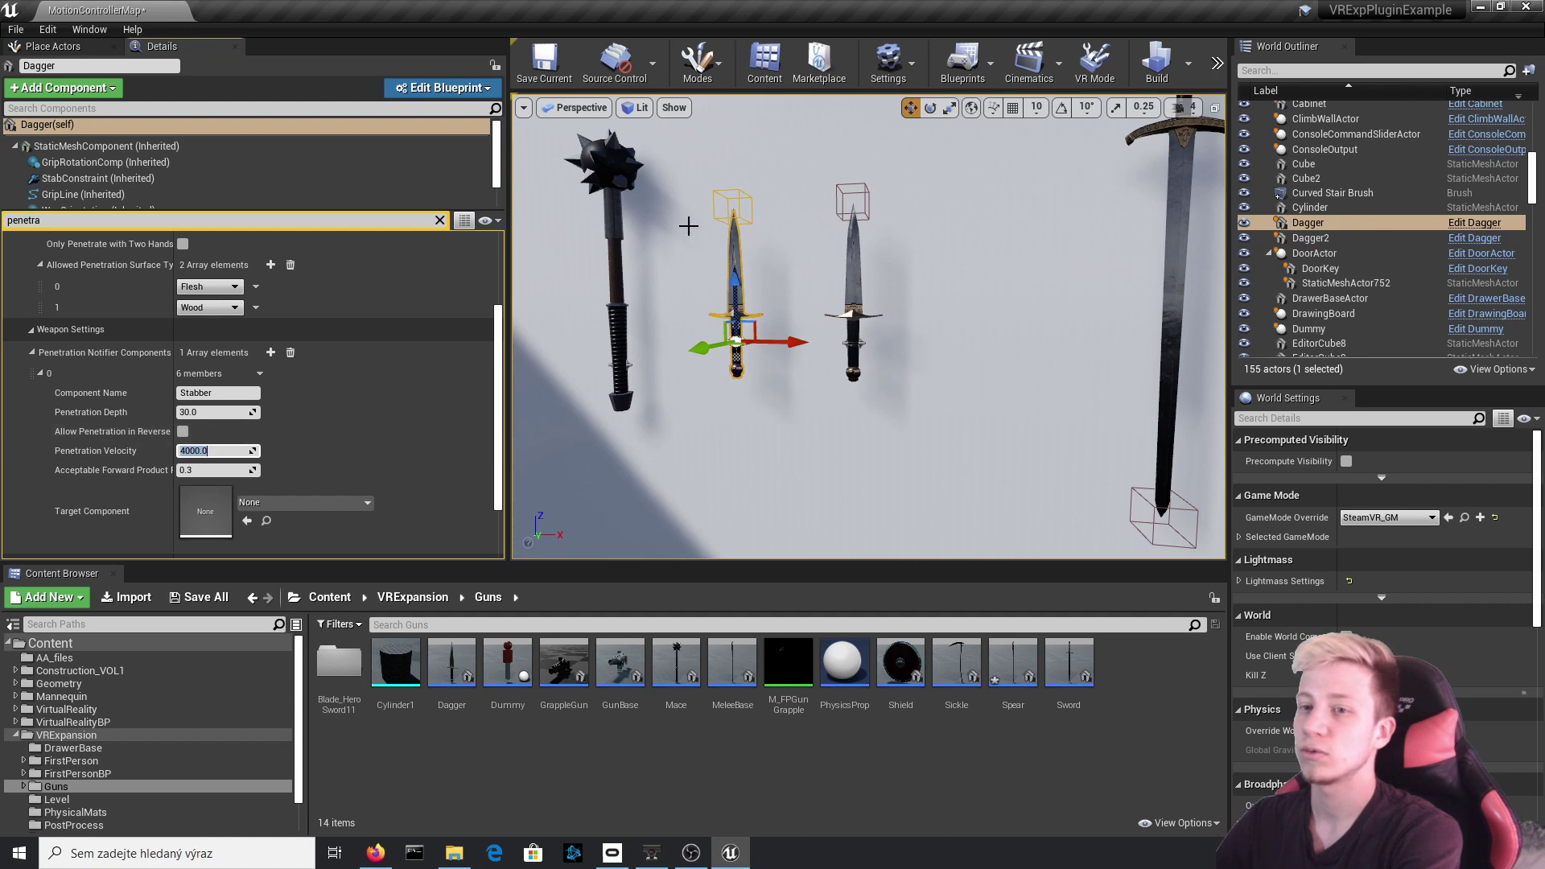
pyautogui.click(854, 280)
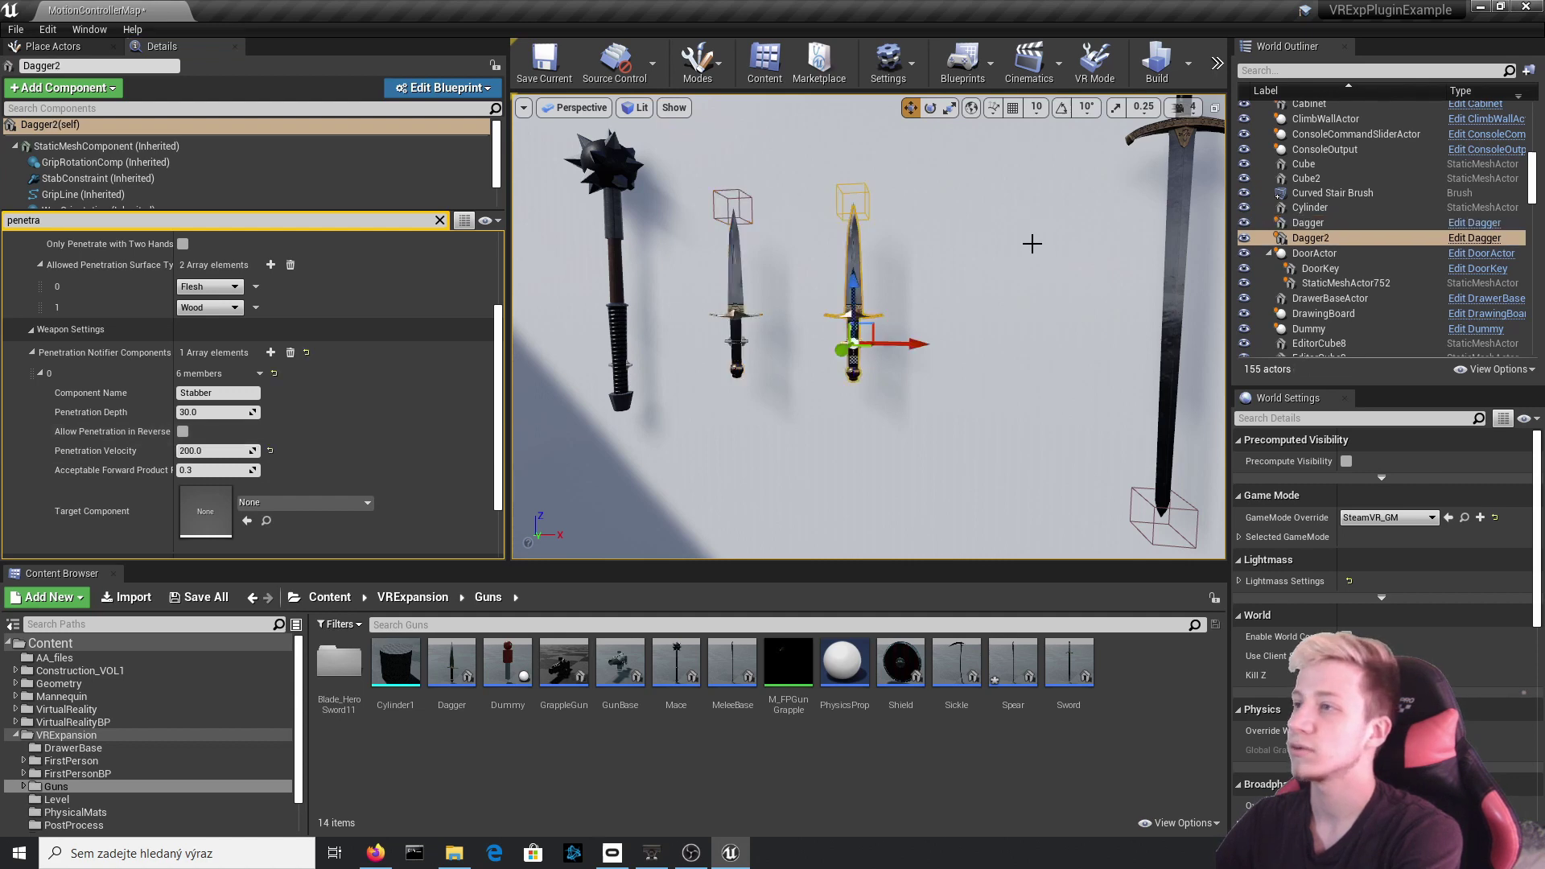
# Set the sword's Penetration Velocity to 400.
pyautogui.click(1185, 196)
pyautogui.moveTo(1226, 282); pyautogui.dragTo(1257, 284, button='right')
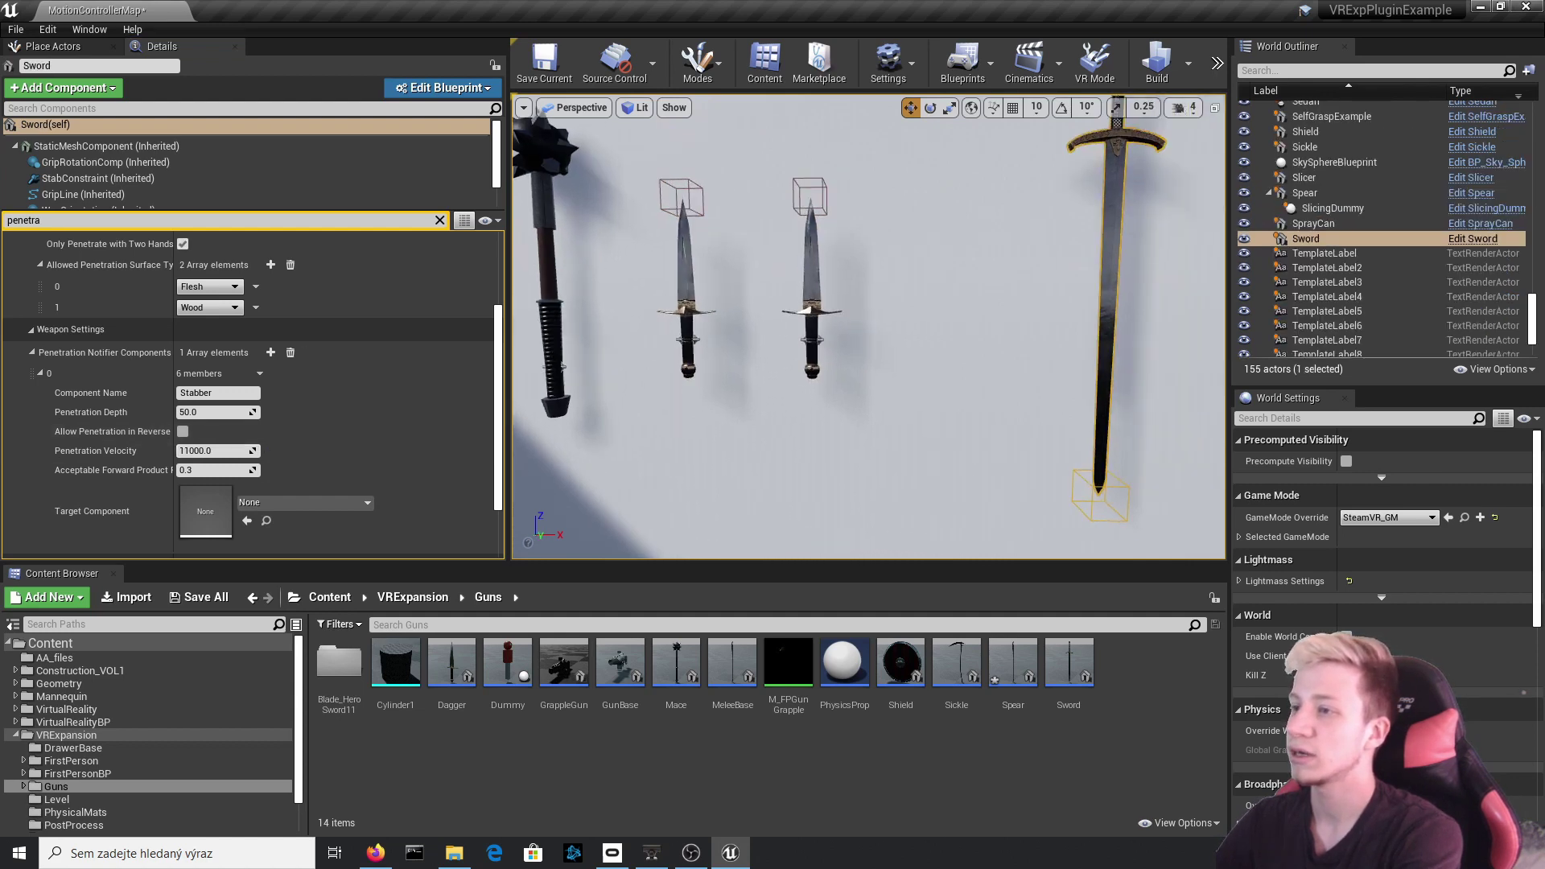
pyautogui.moveTo(915, 147); pyautogui.dragTo(1038, 147, button='right')
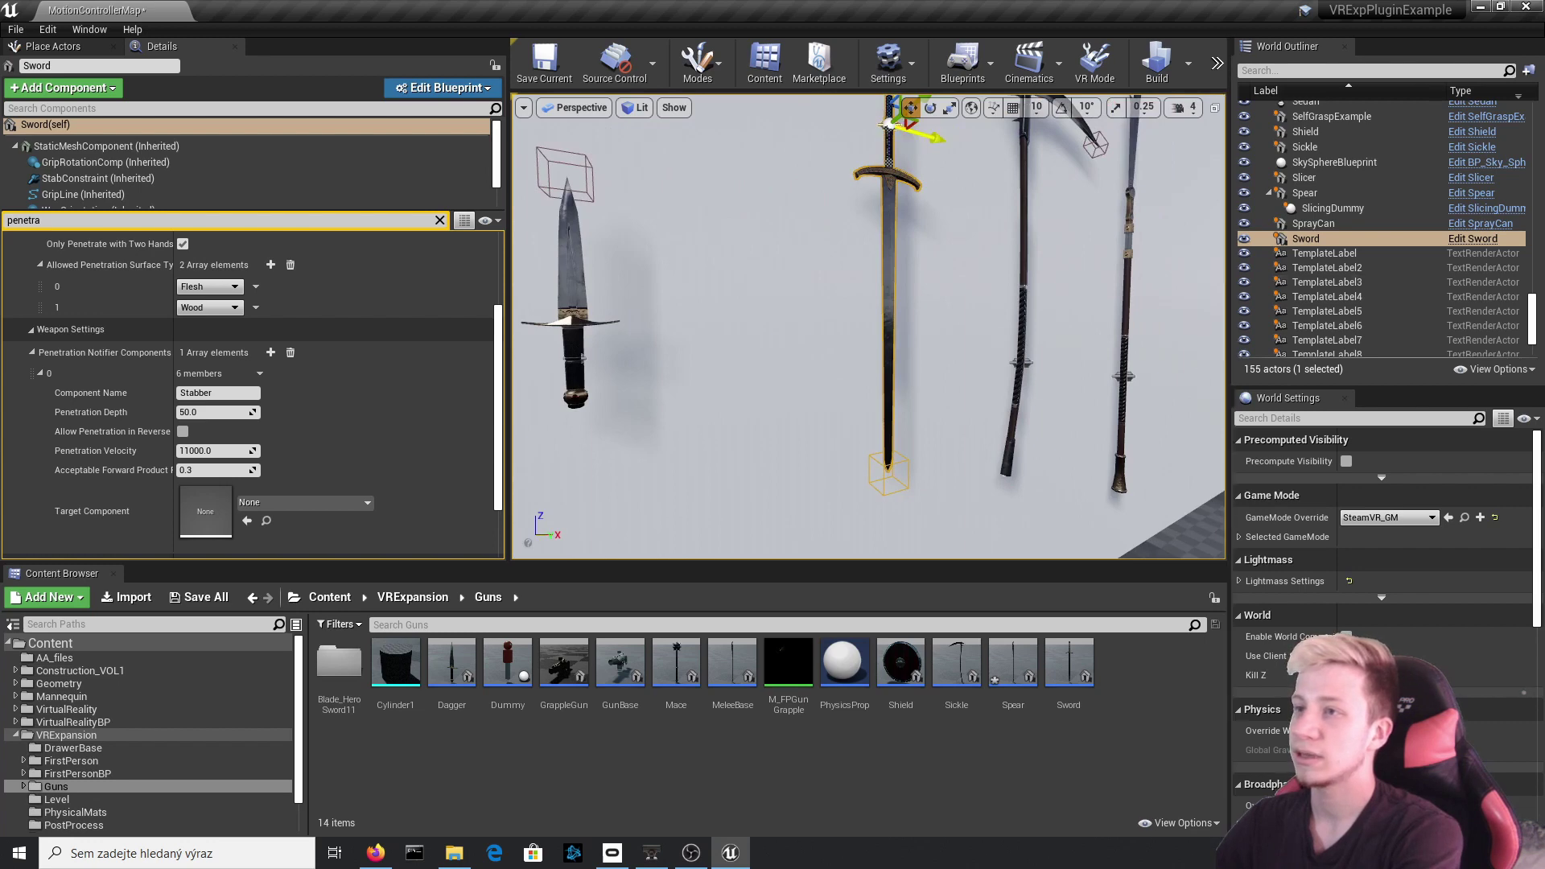
pyautogui.moveTo(869, 290); pyautogui.dragTo(828, 290, button='right')
pyautogui.click(207, 451)
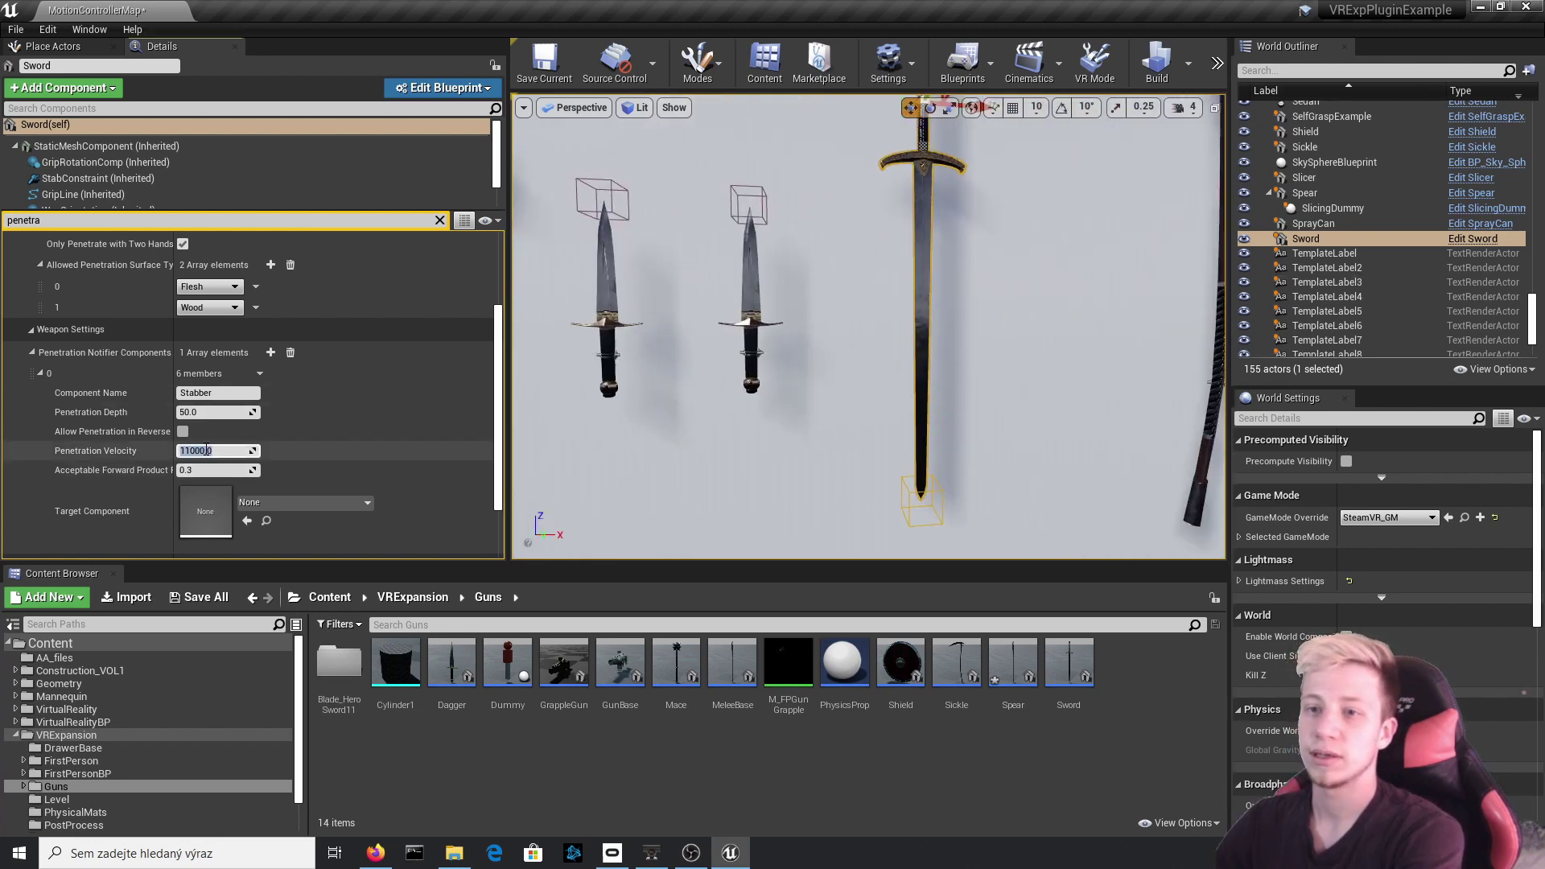
pyautogui.write('400')
pyautogui.press('Return')
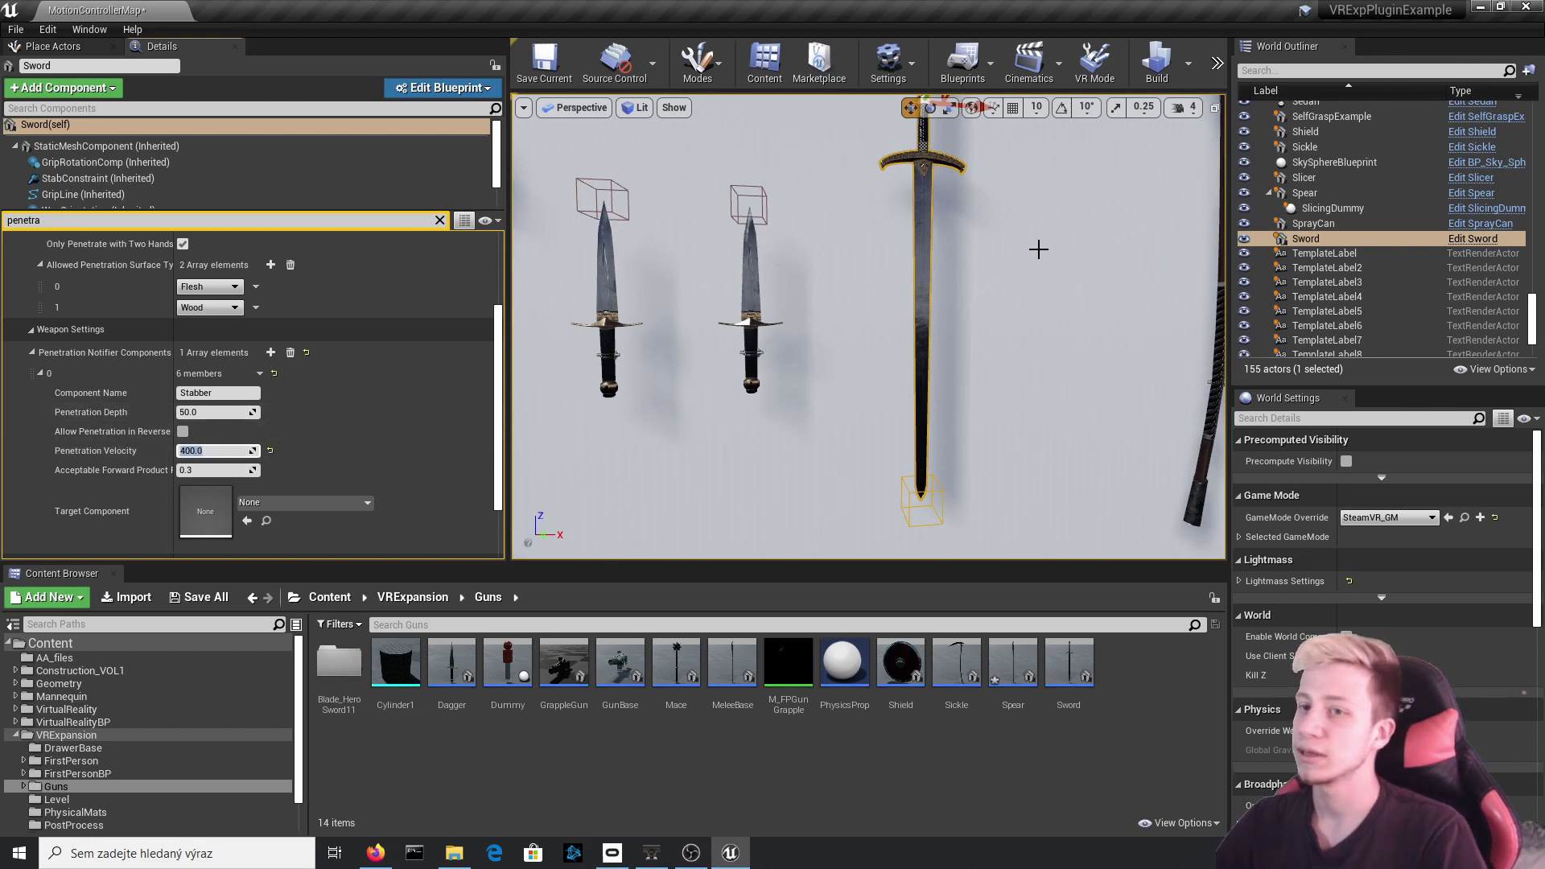
# Duplicate the sword beside the original, towards the sickle, and set the copy's Penetration Depth to 150.
pyautogui.moveTo(1010, 196); pyautogui.dragTo(1011, 161, button='right')
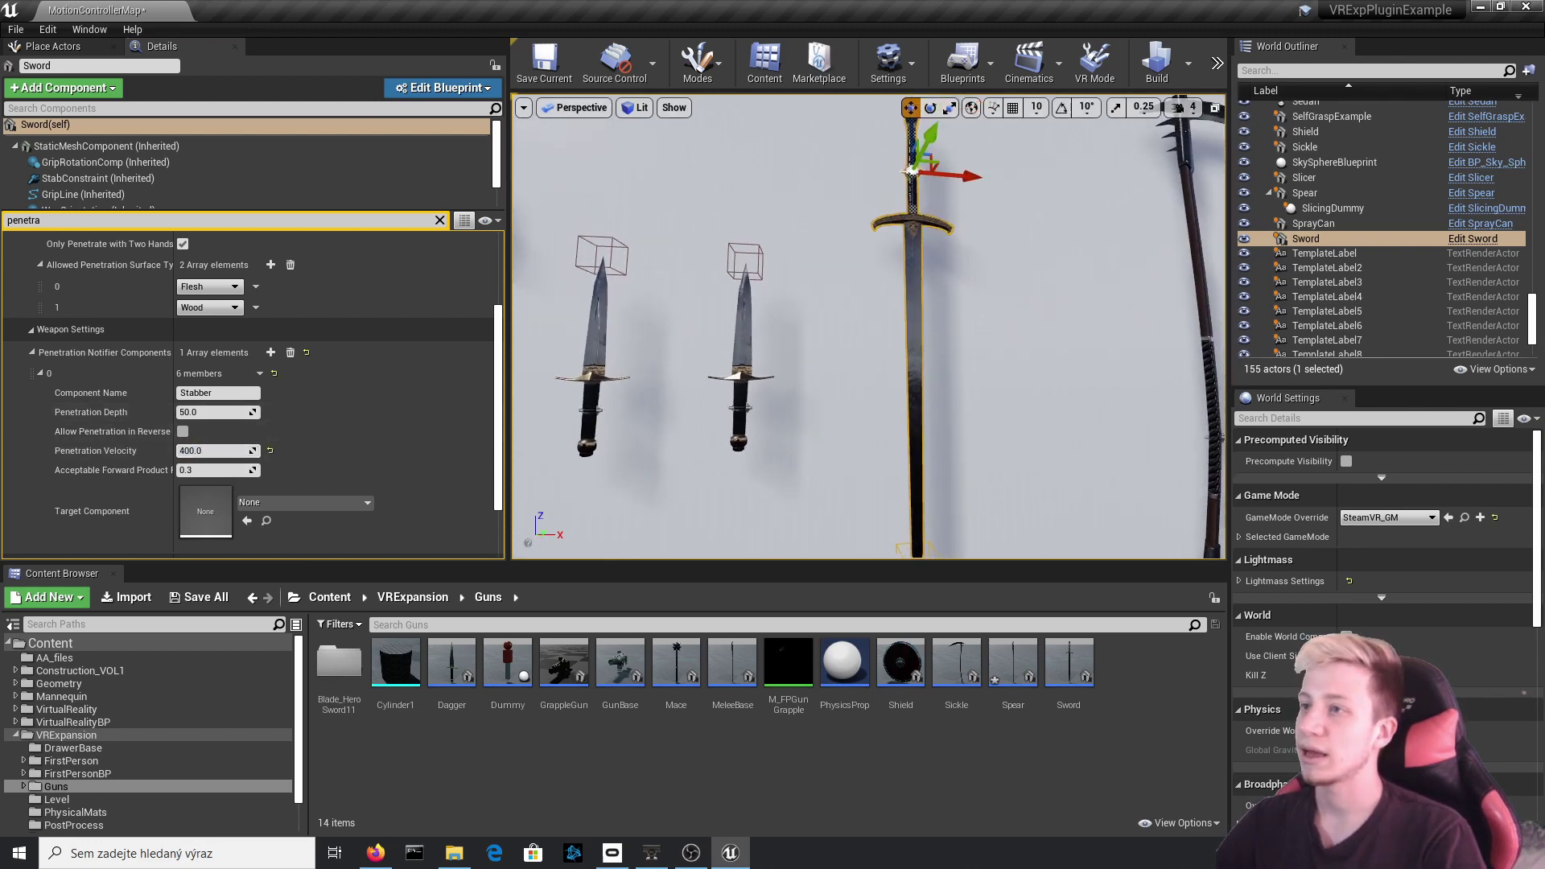
pyautogui.moveTo(926, 175); pyautogui.dragTo(1104, 184)
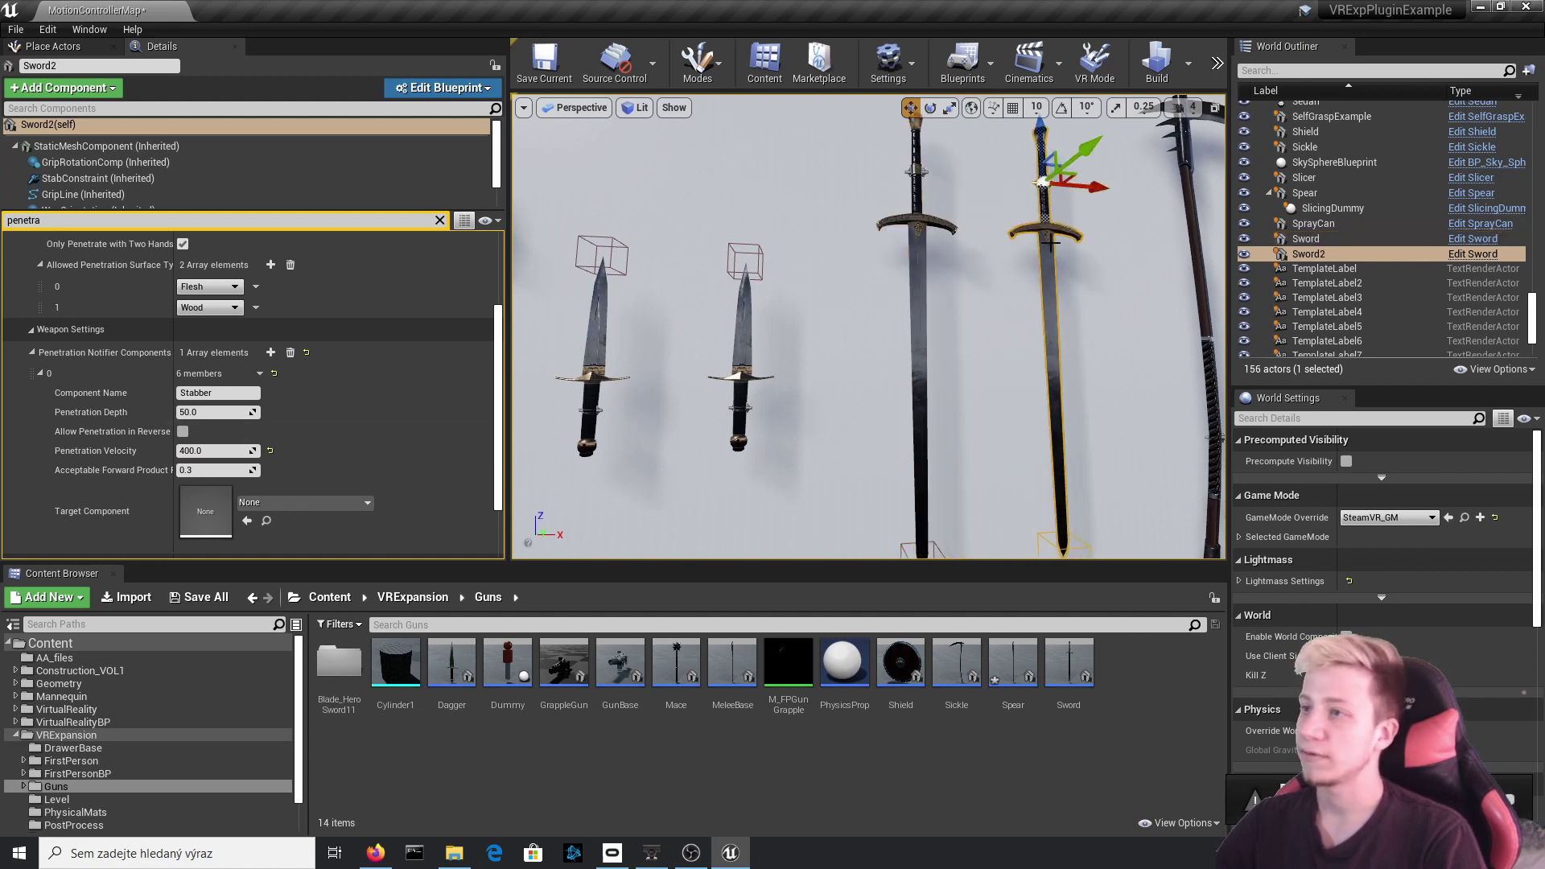
pyautogui.click(200, 413)
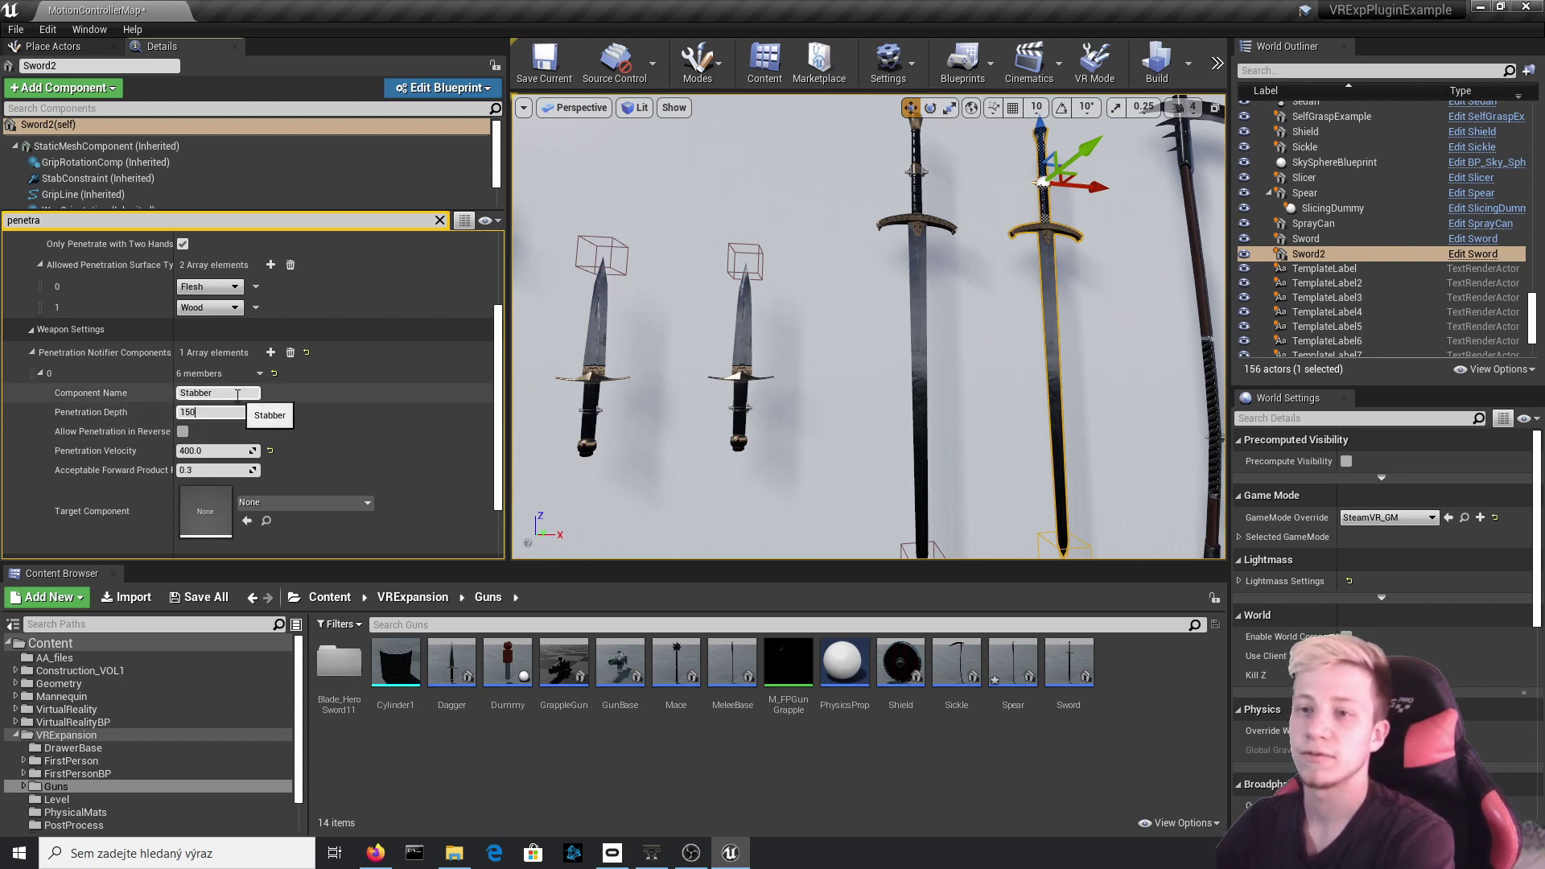
pyautogui.press('Return')
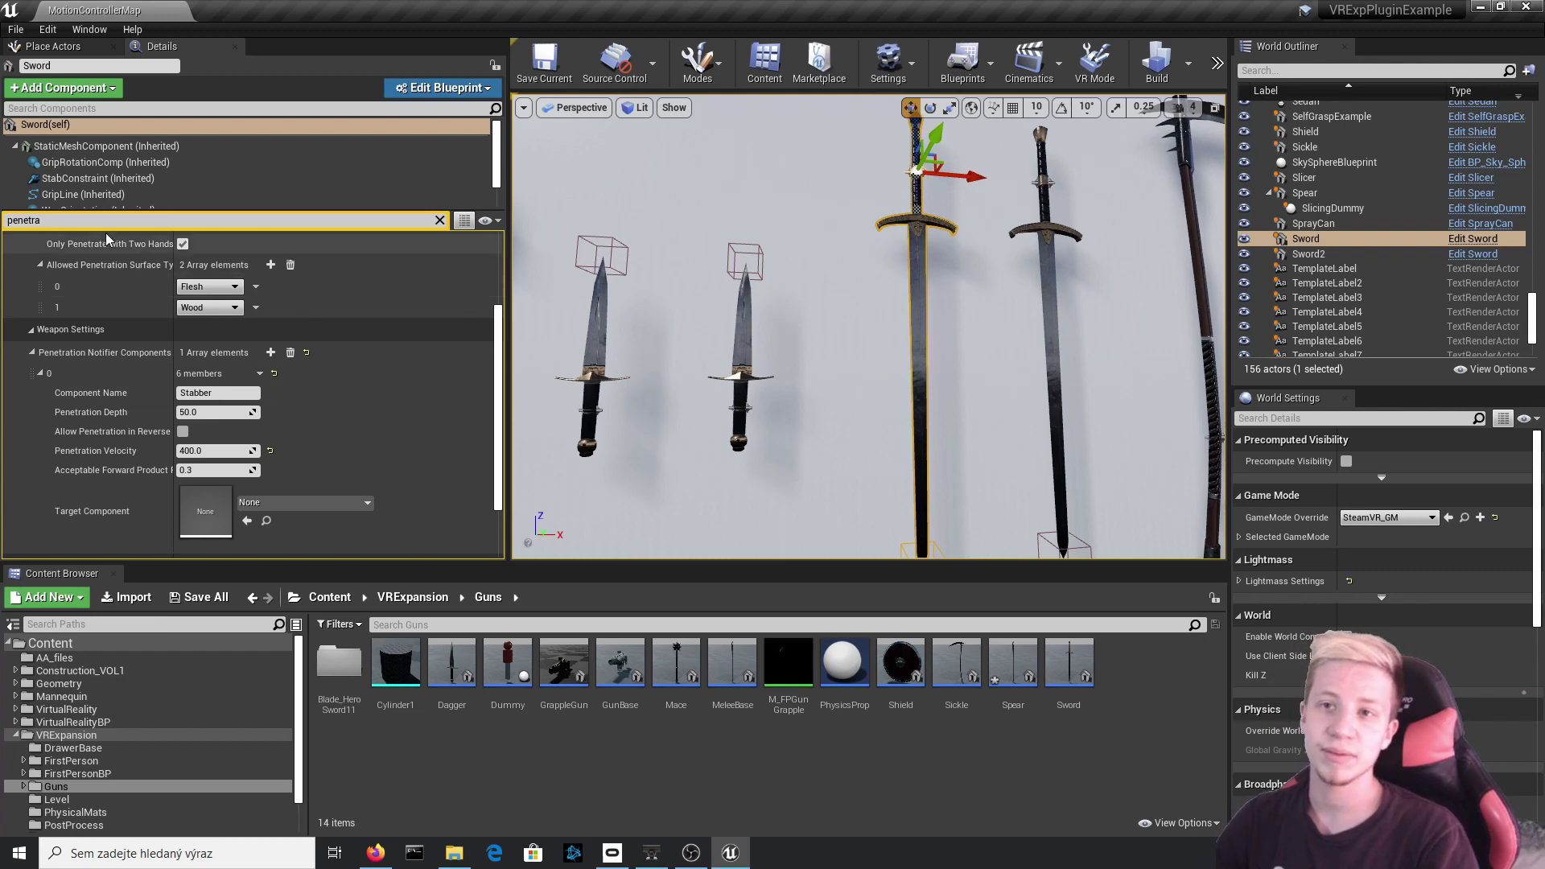
# Turn off Only Penetrate with Two Hands for both swords and reveal the remaining toolbar commands.
pyautogui.scroll(4, 143, 238)
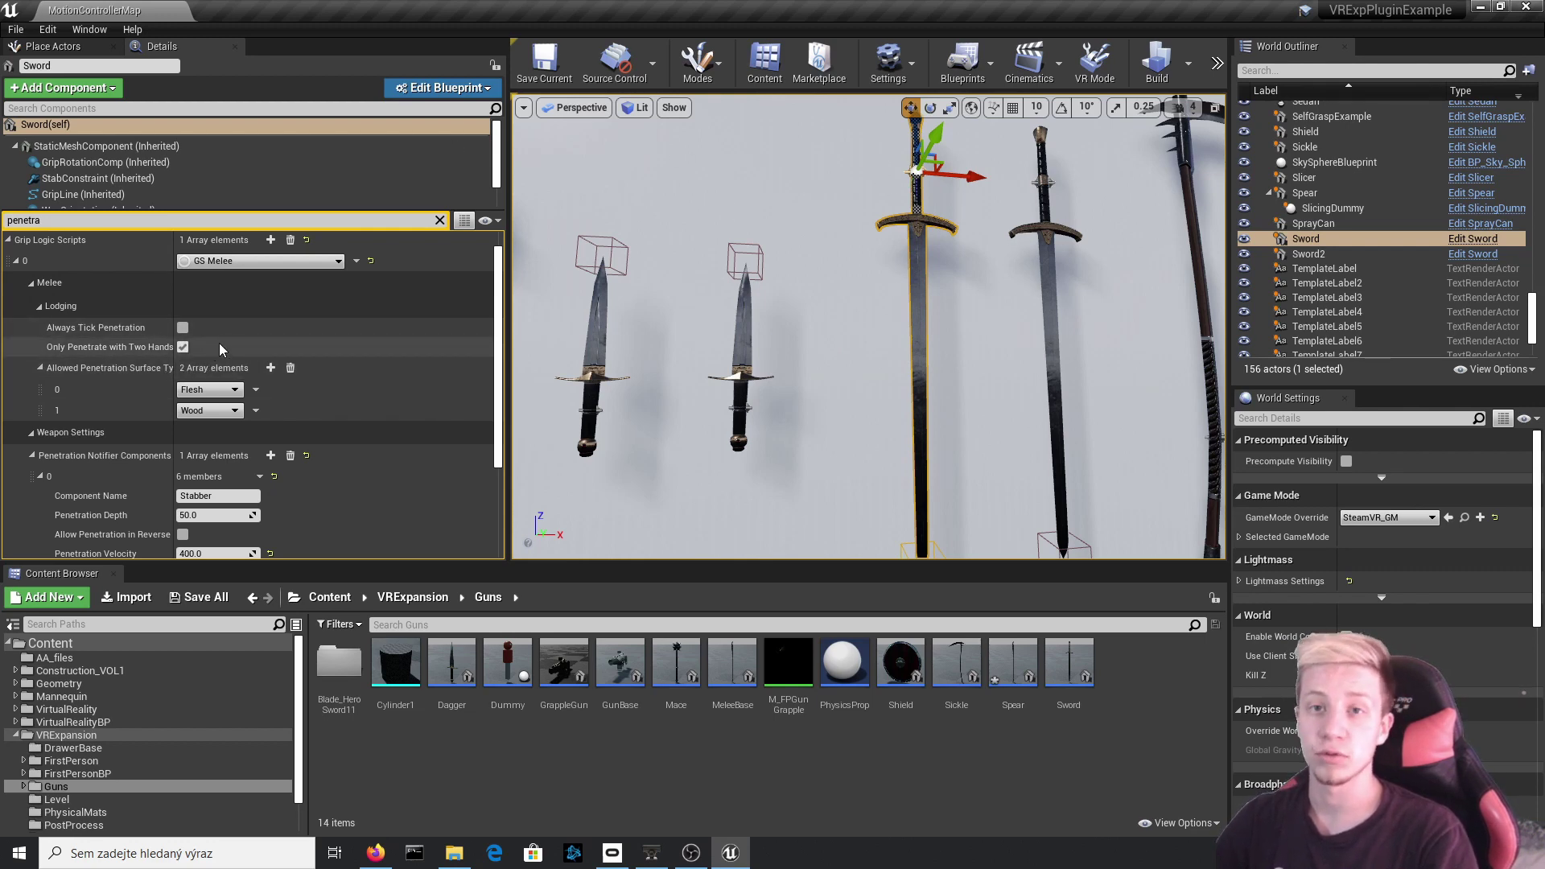
pyautogui.click(184, 348)
pyautogui.click(1049, 305)
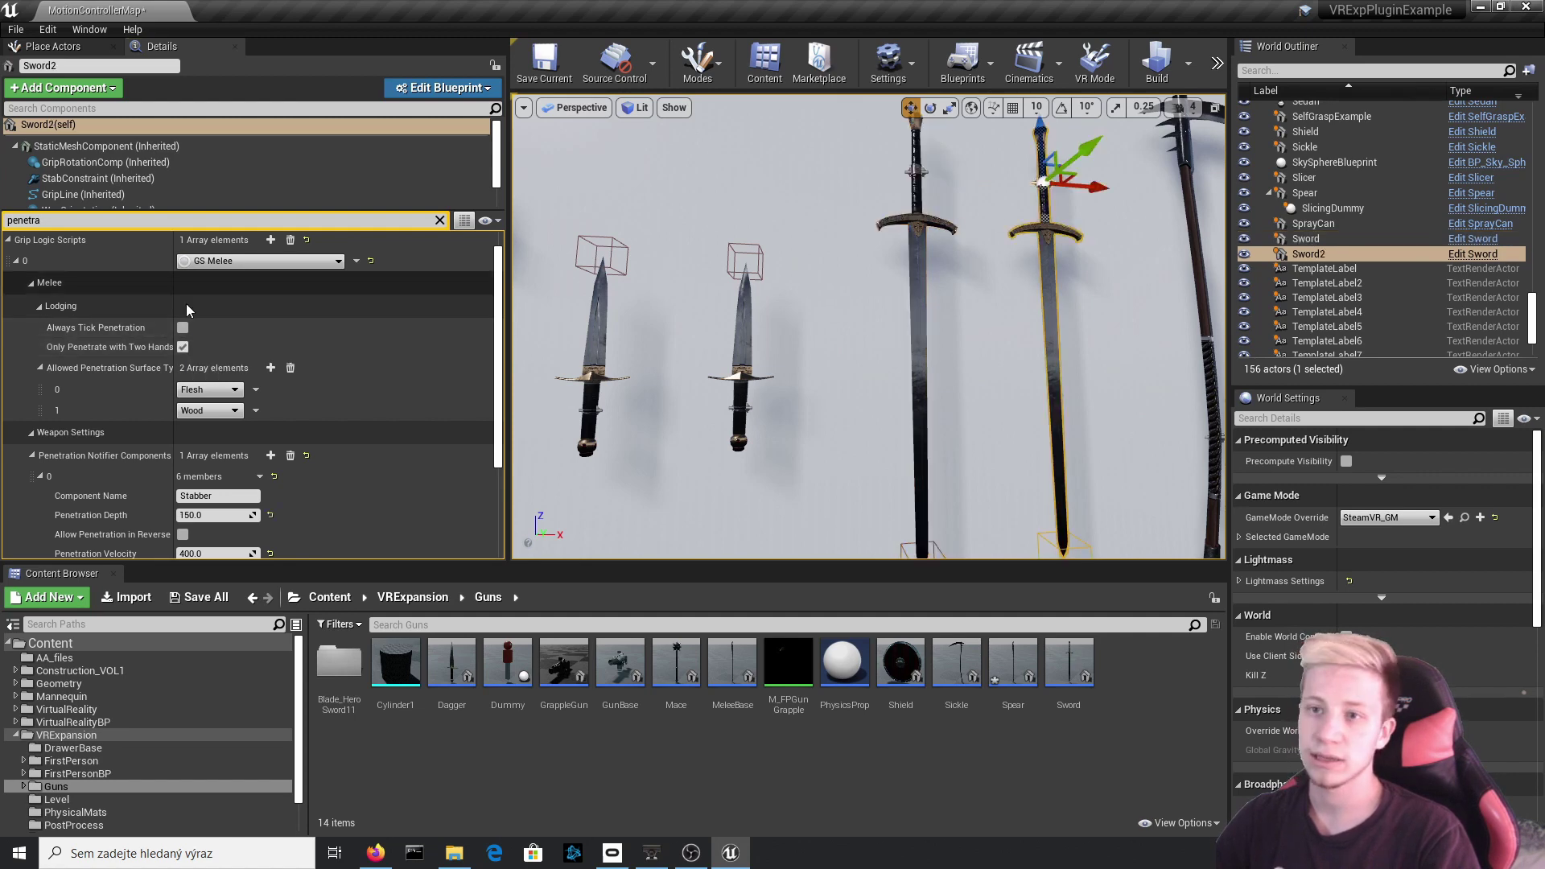
pyautogui.click(183, 348)
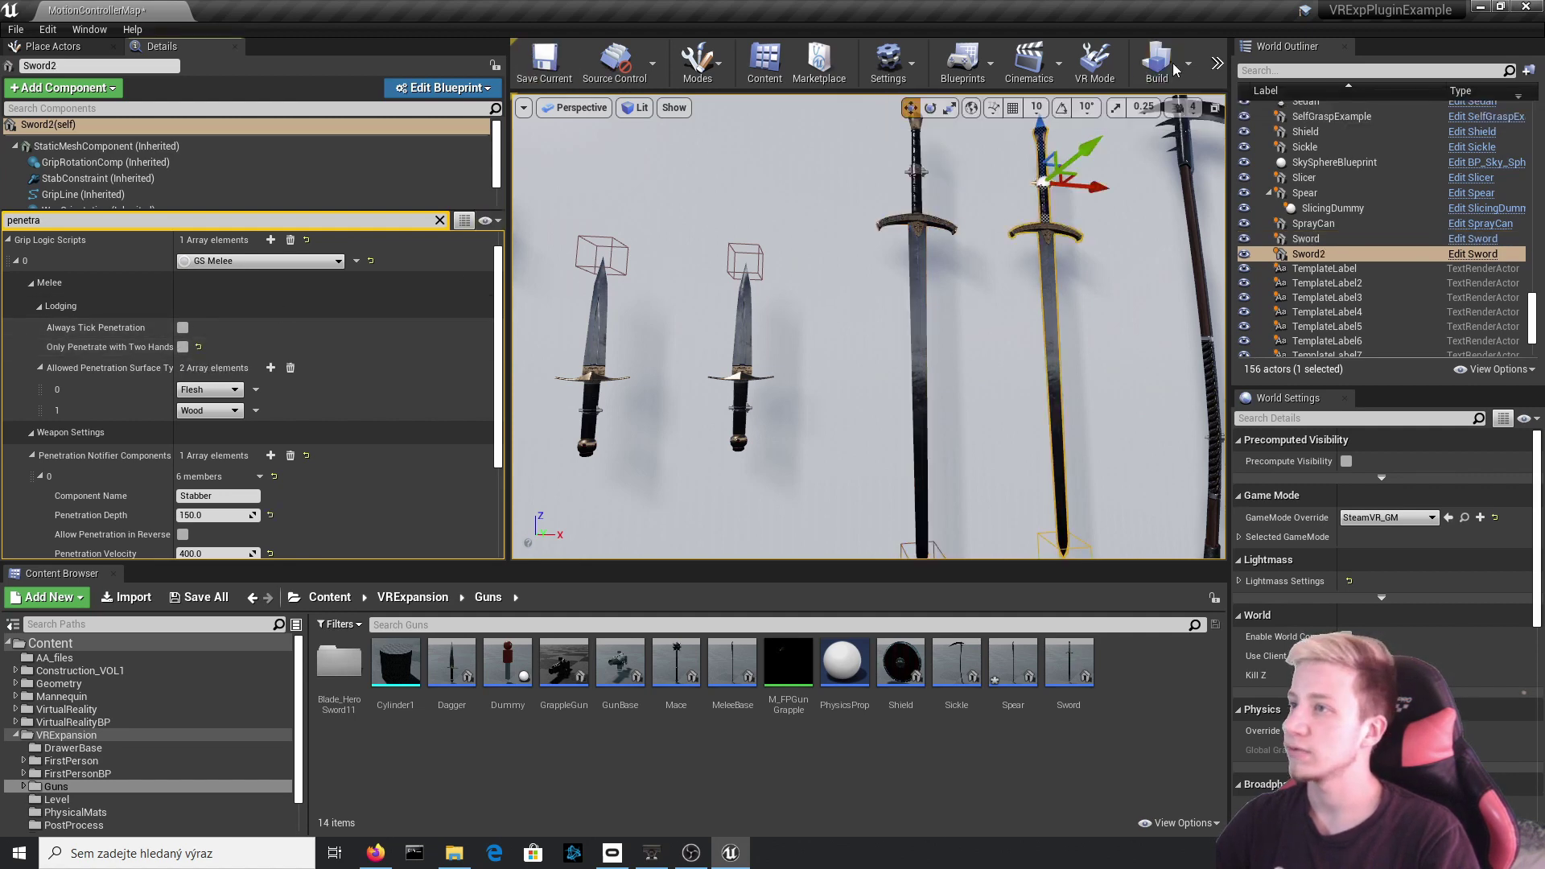
pyautogui.click(1220, 64)
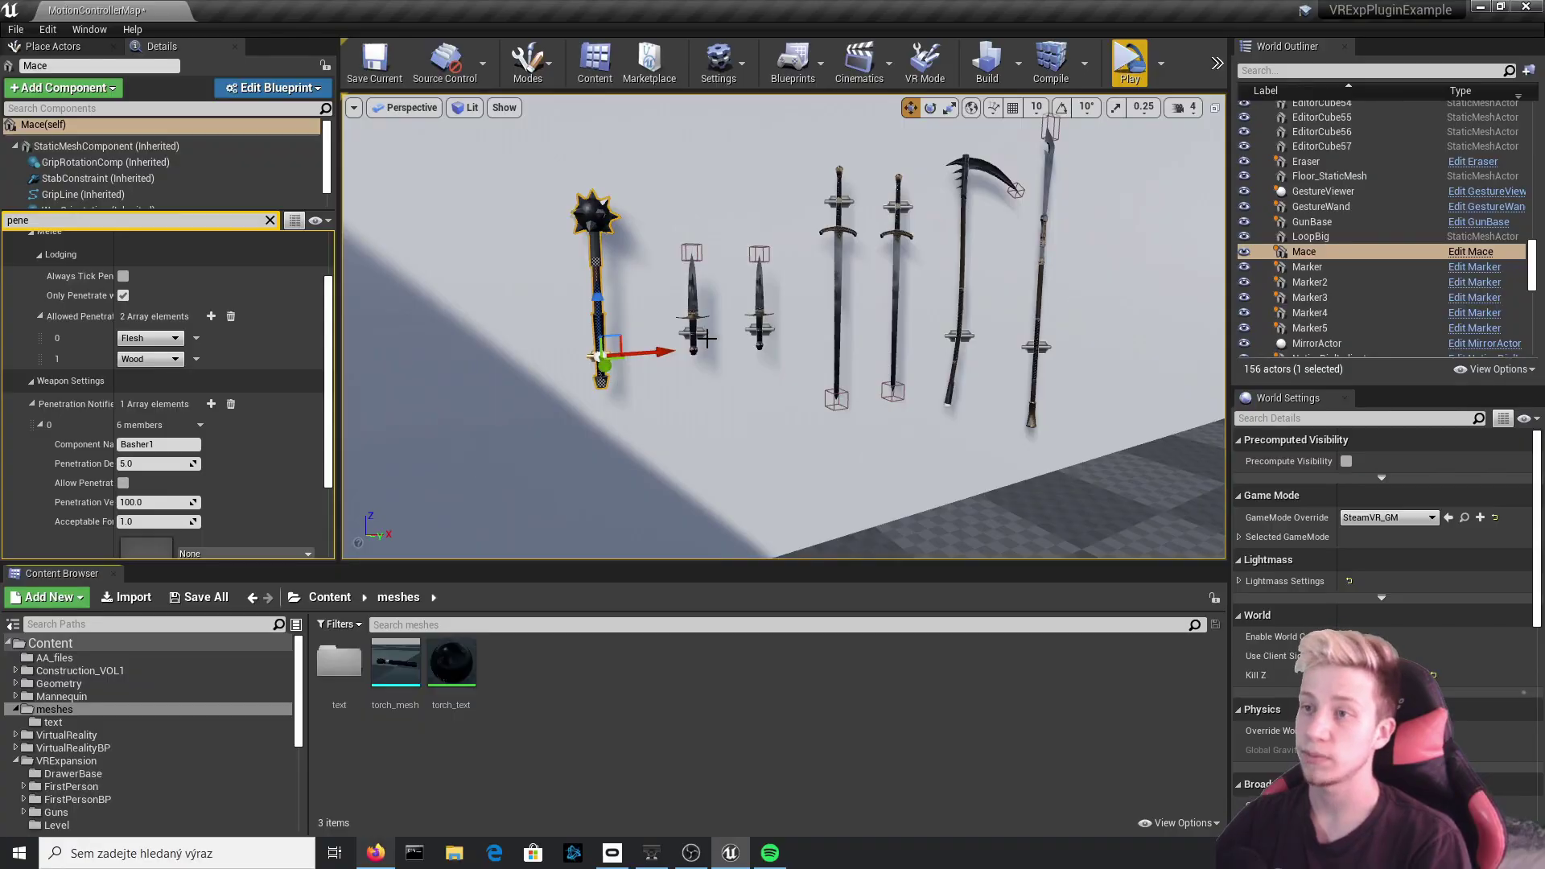
# Select the second dagger, open its Dagger blueprint for editing, and show the 3D viewport.
pyautogui.click(707, 338)
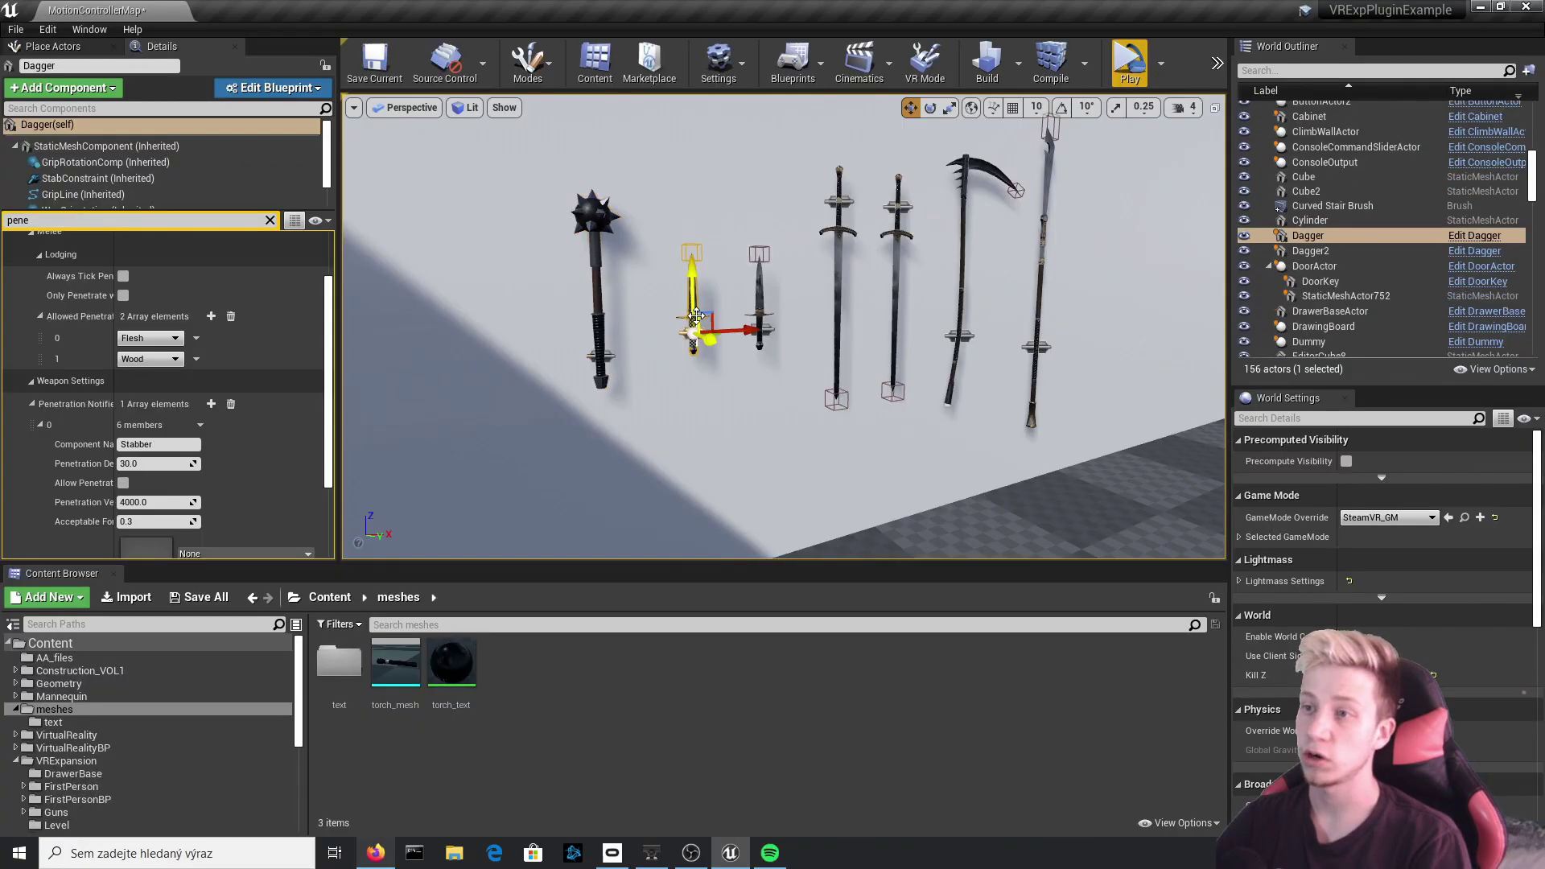
pyautogui.click(748, 296)
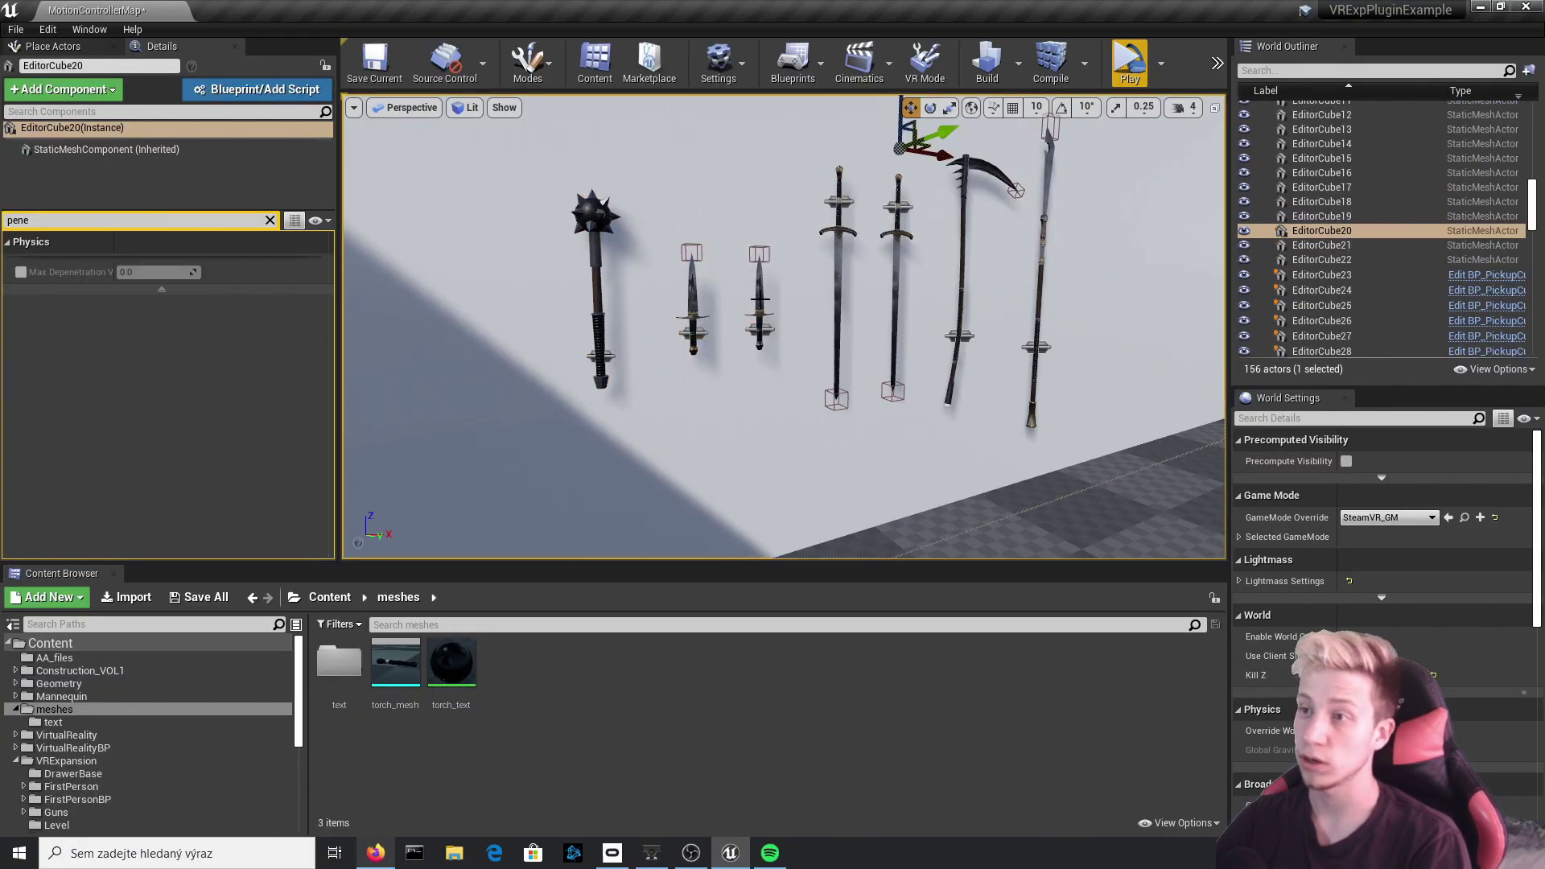
pyautogui.click(759, 301)
pyautogui.click(1474, 237)
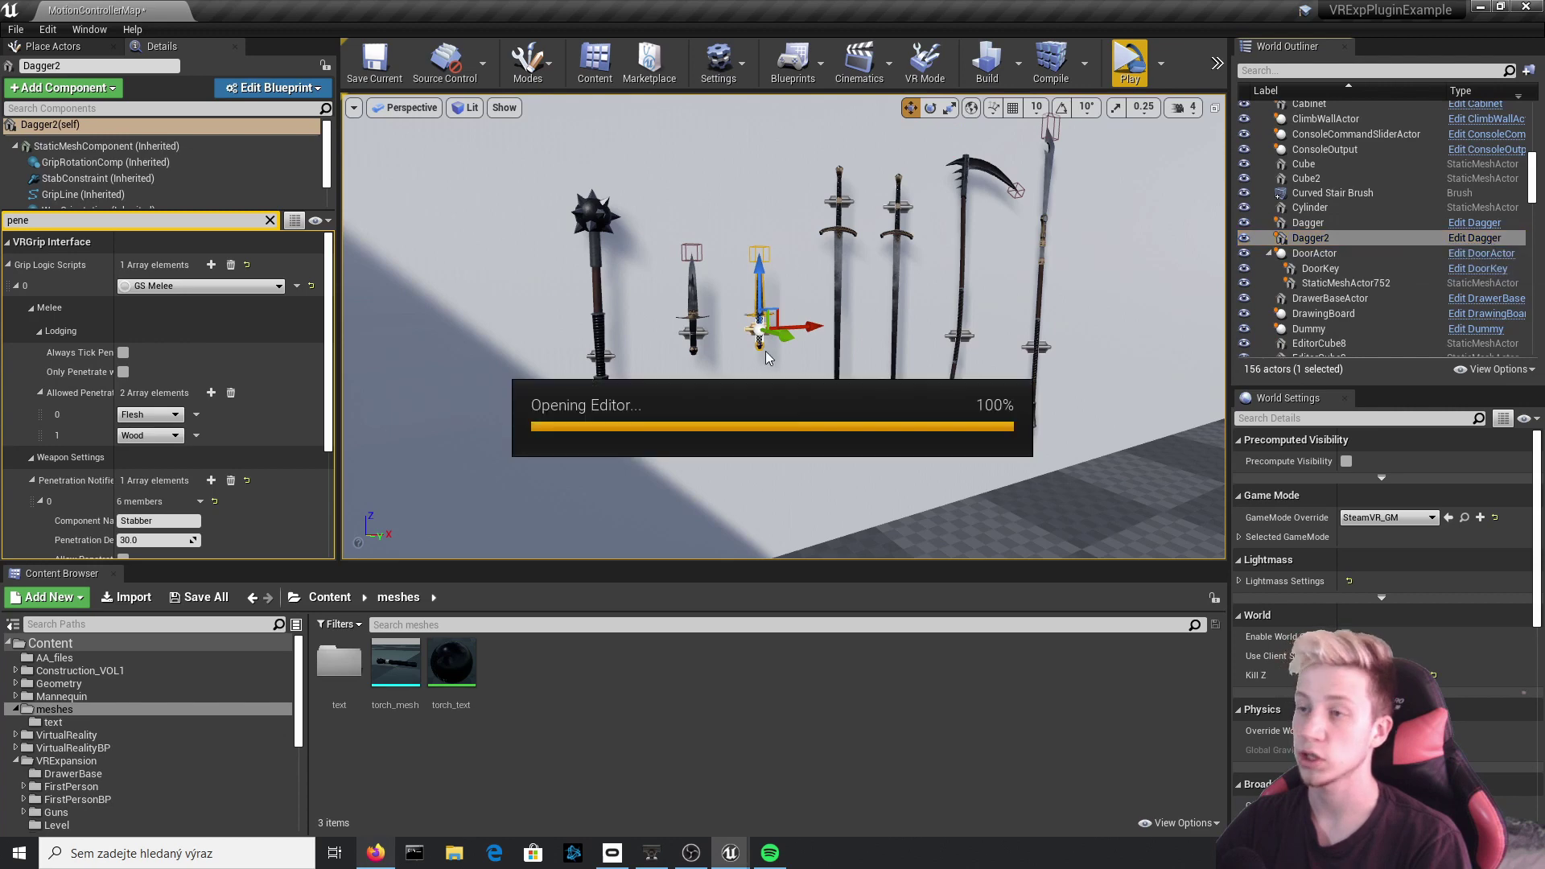
pyautogui.click(389, 121)
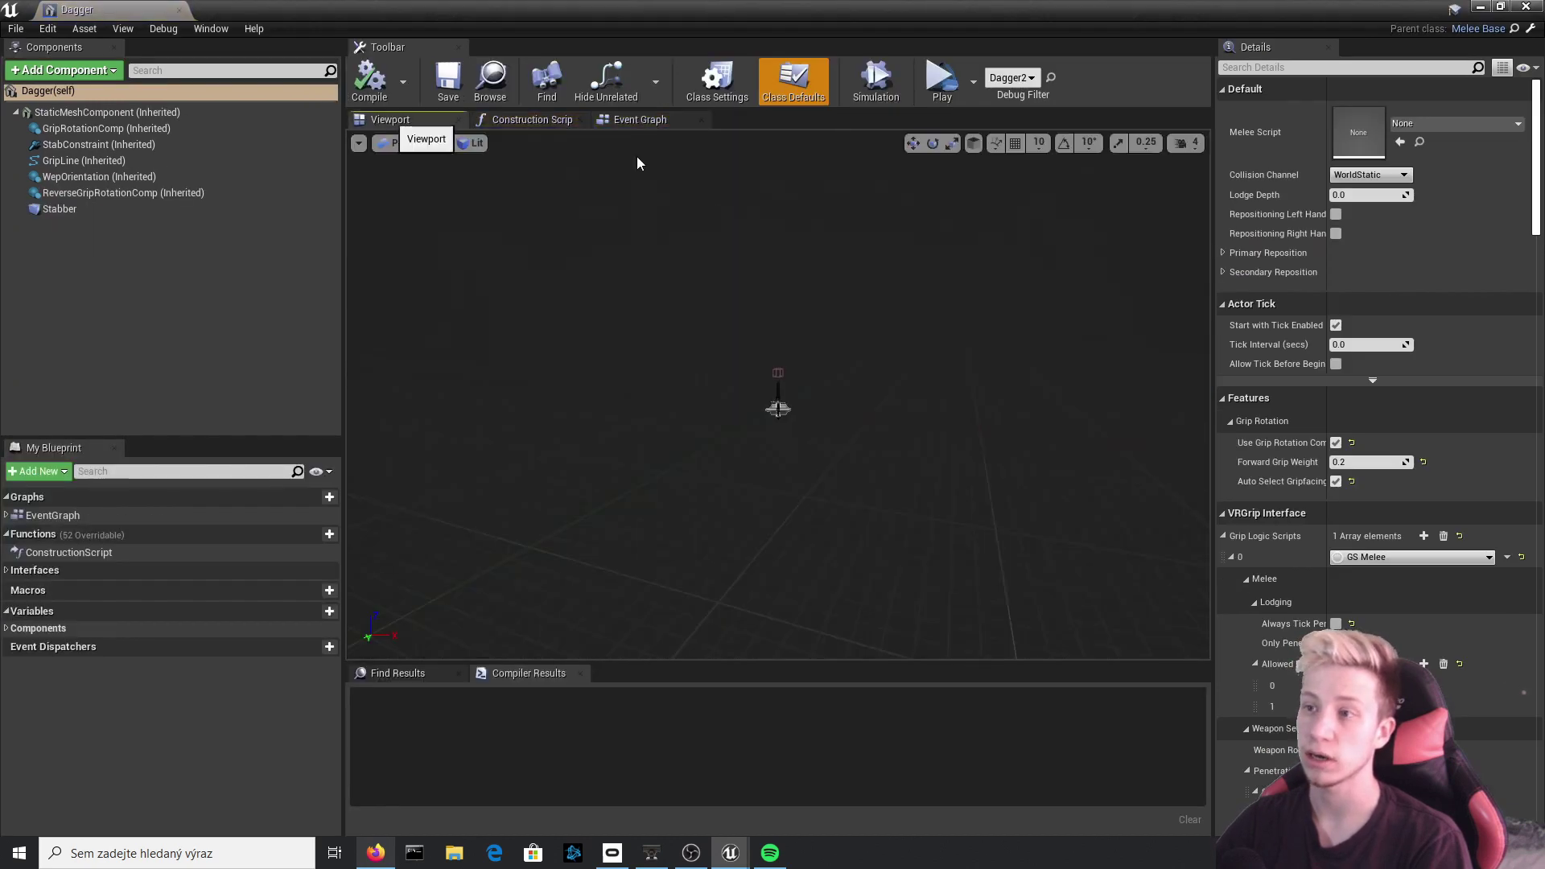
# Replace the static mesh of the Dagger blueprint's StaticMeshComponent with SM_Axe.
pyautogui.click(777, 370)
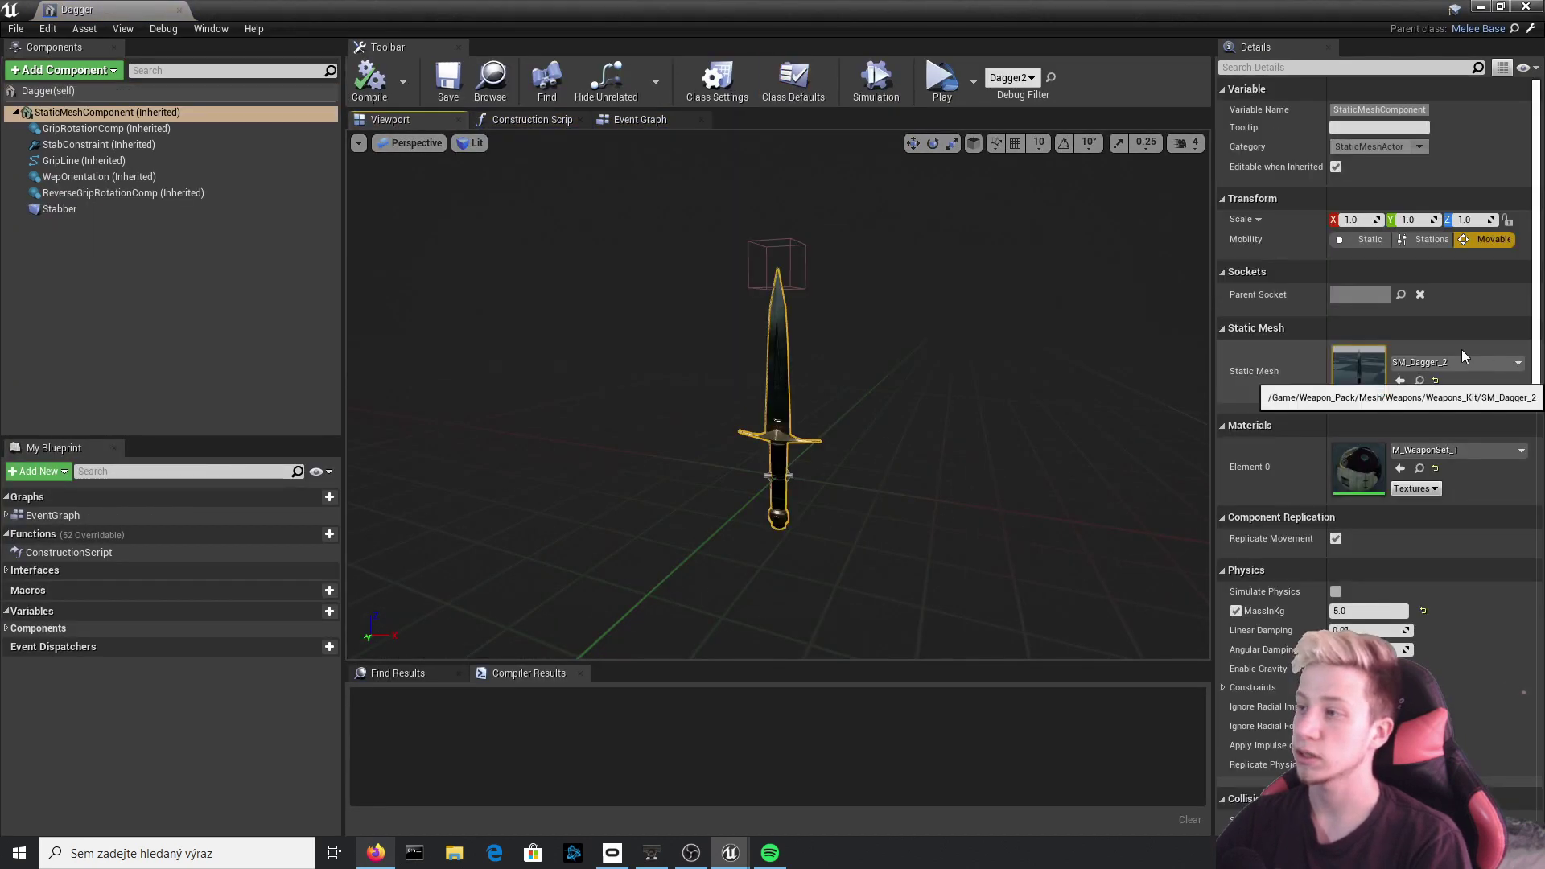
pyautogui.click(1485, 362)
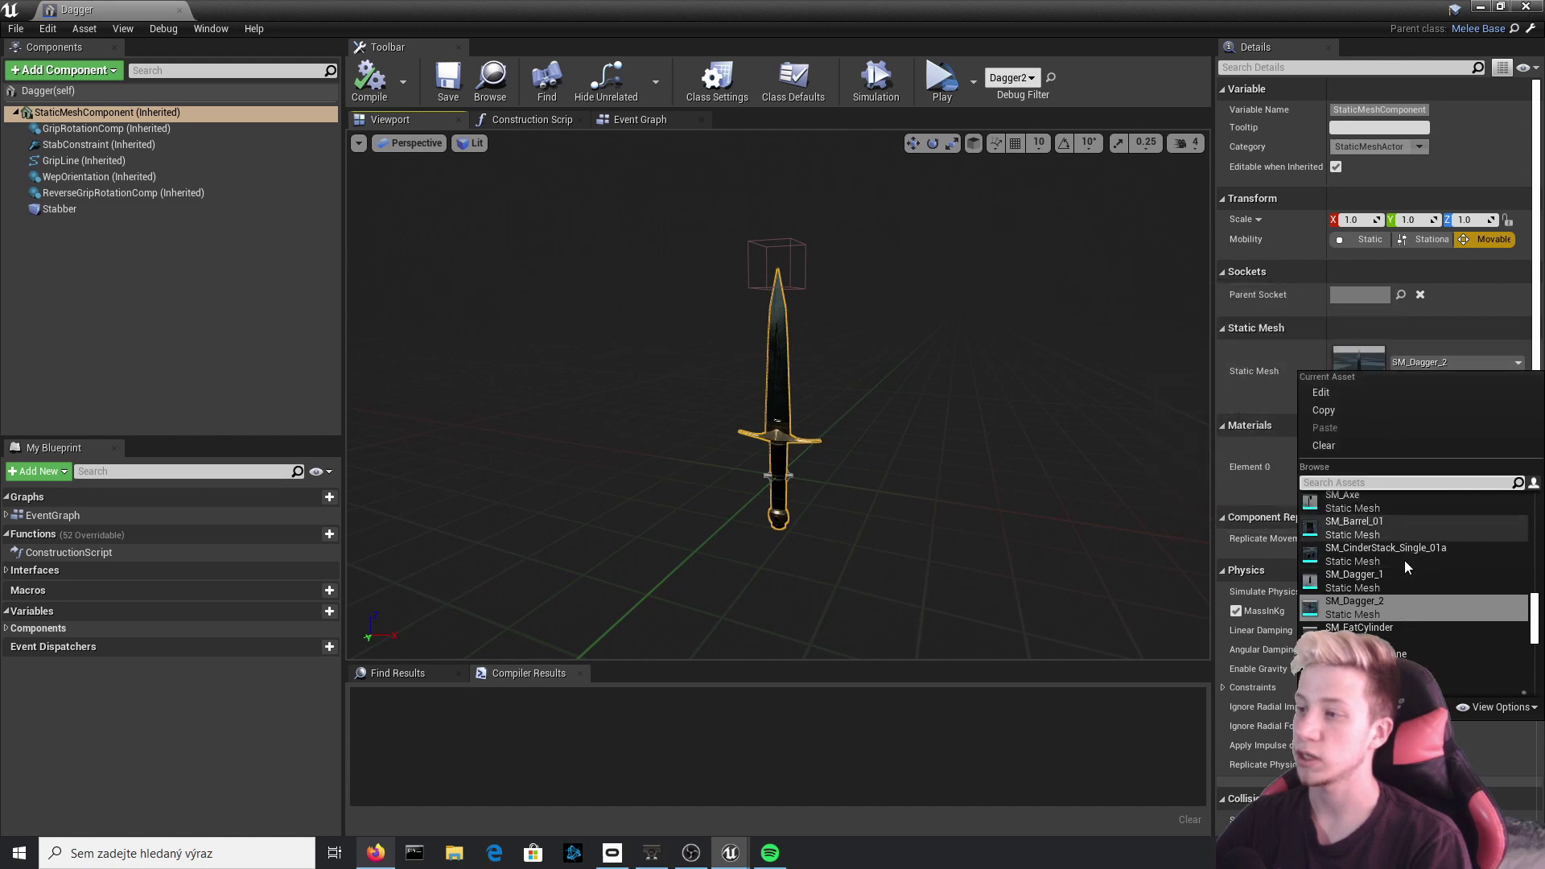
pyautogui.click(1386, 498)
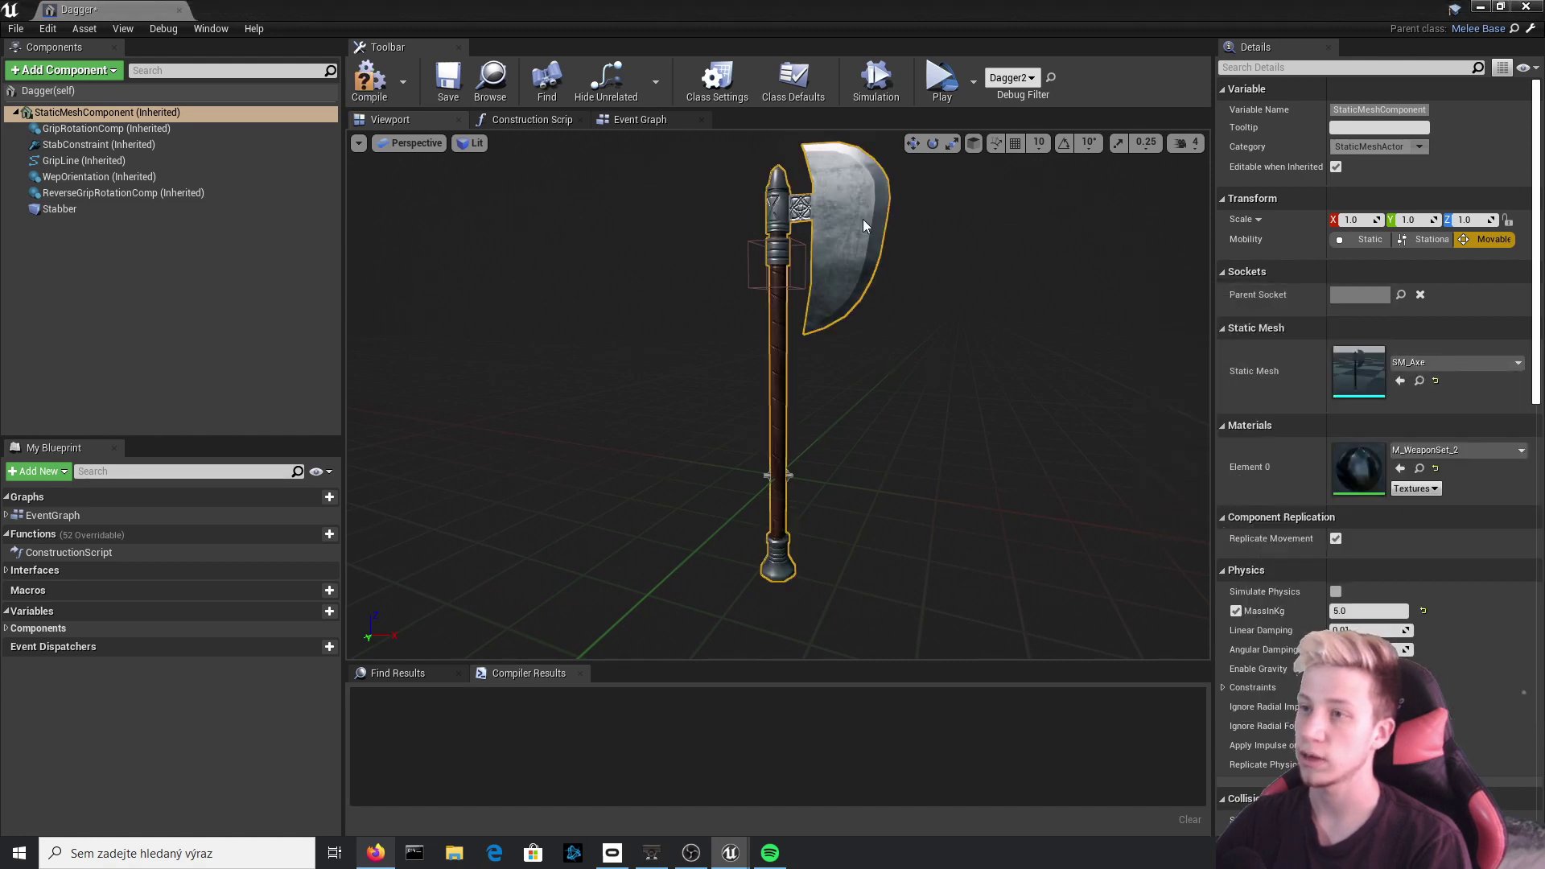
# Undo the axe mesh replacement in the Dagger blueprint and recompile it with its mesh component selected.
pyautogui.hotkey('ctrl', 'z')
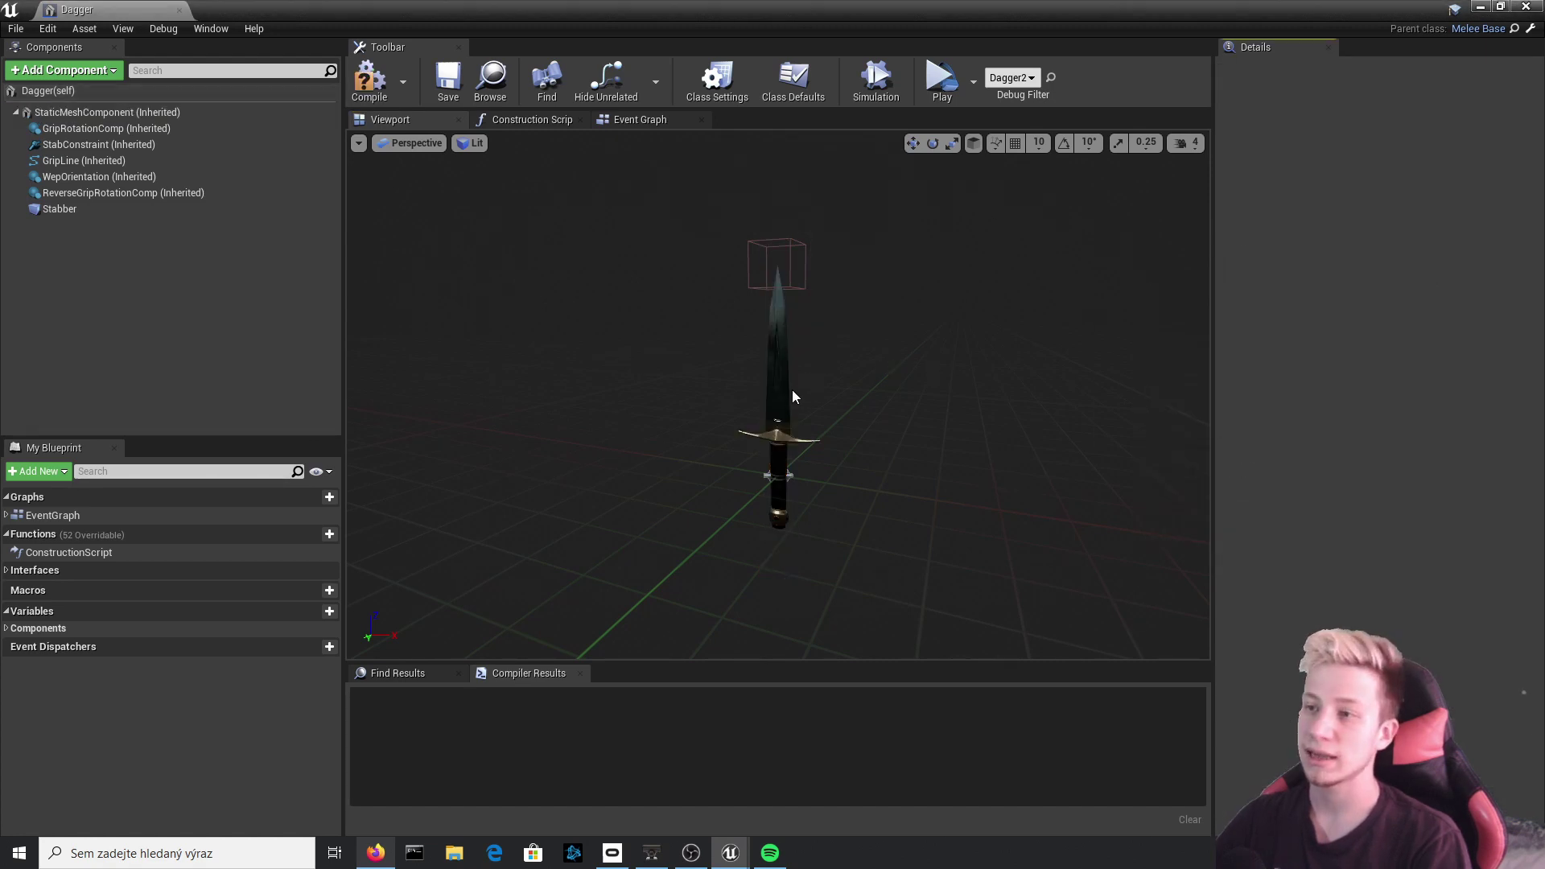
pyautogui.click(768, 476)
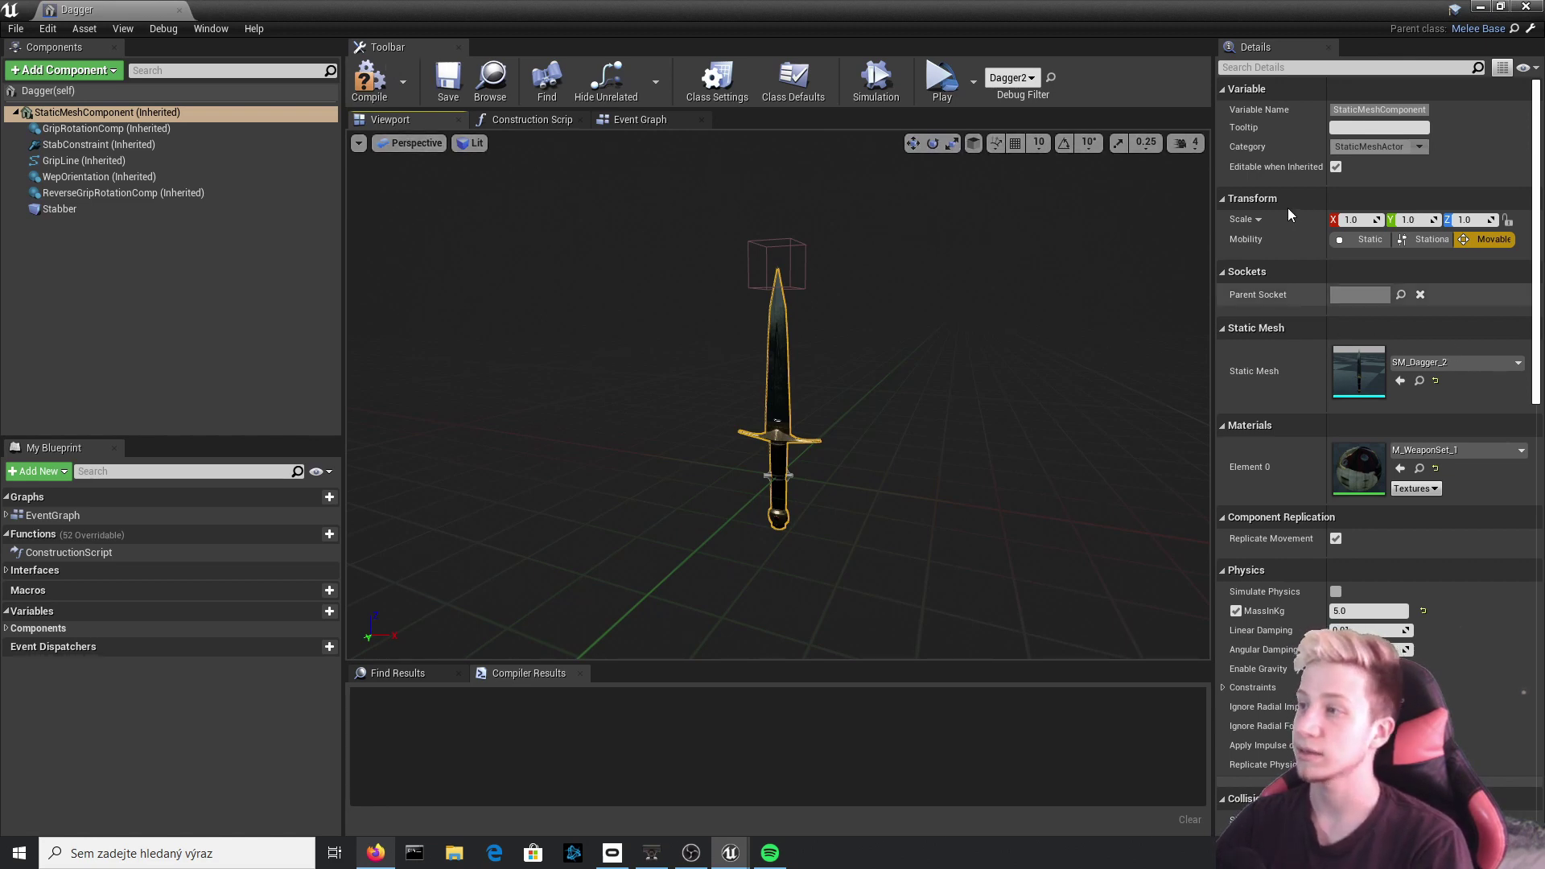
pyautogui.click(366, 80)
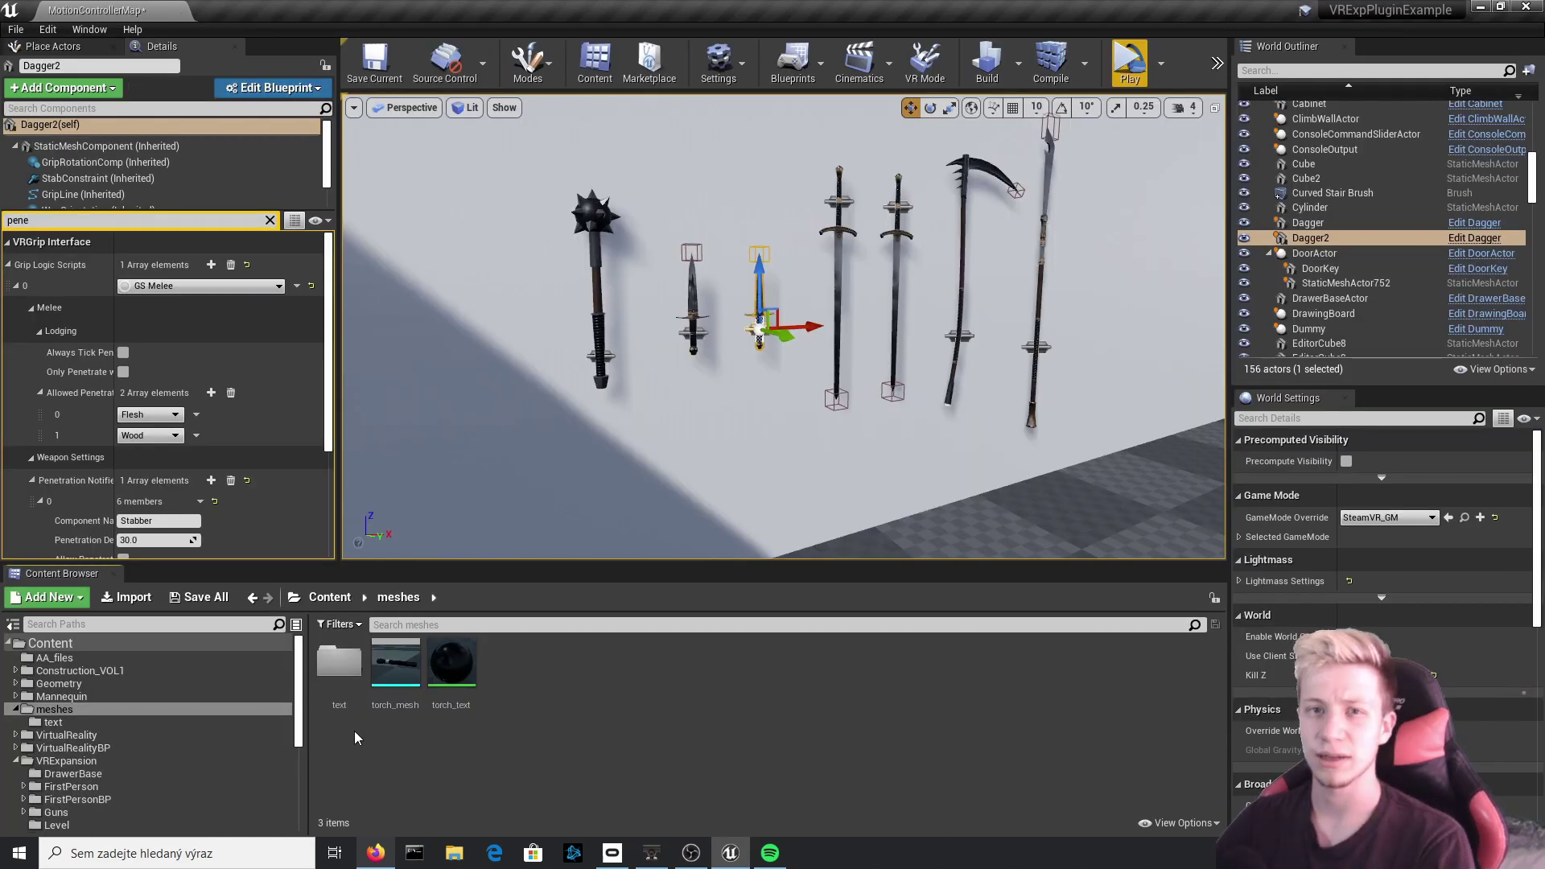
# Inspect the torch_mesh static mesh up close, and place a trial copy on the level floor and delete it.
pyautogui.doubleClick(391, 682)
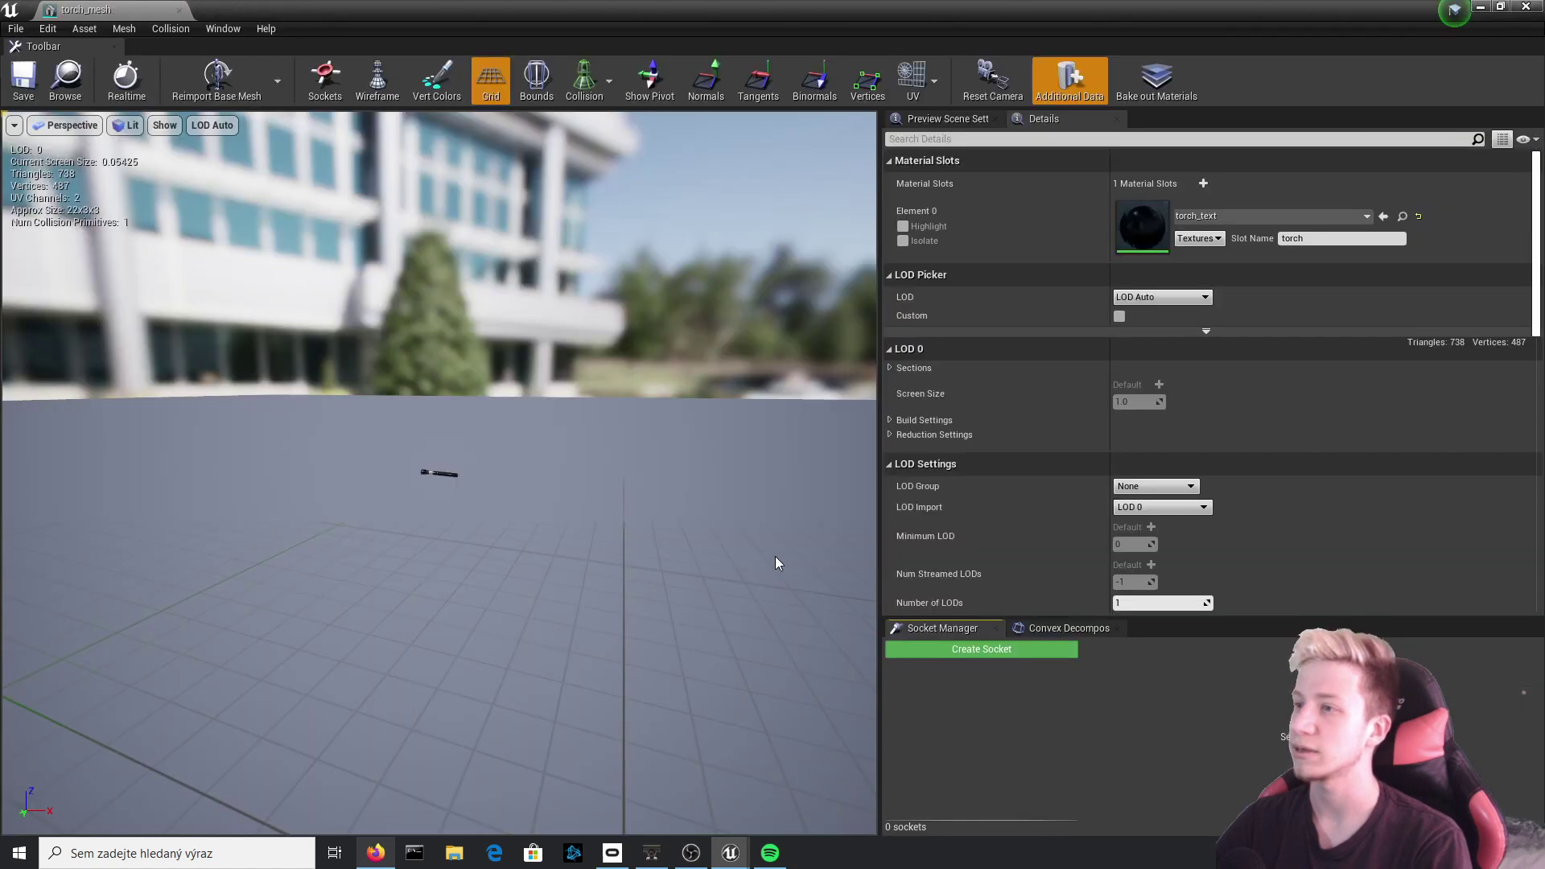
pyautogui.scroll(5, 420, 490)
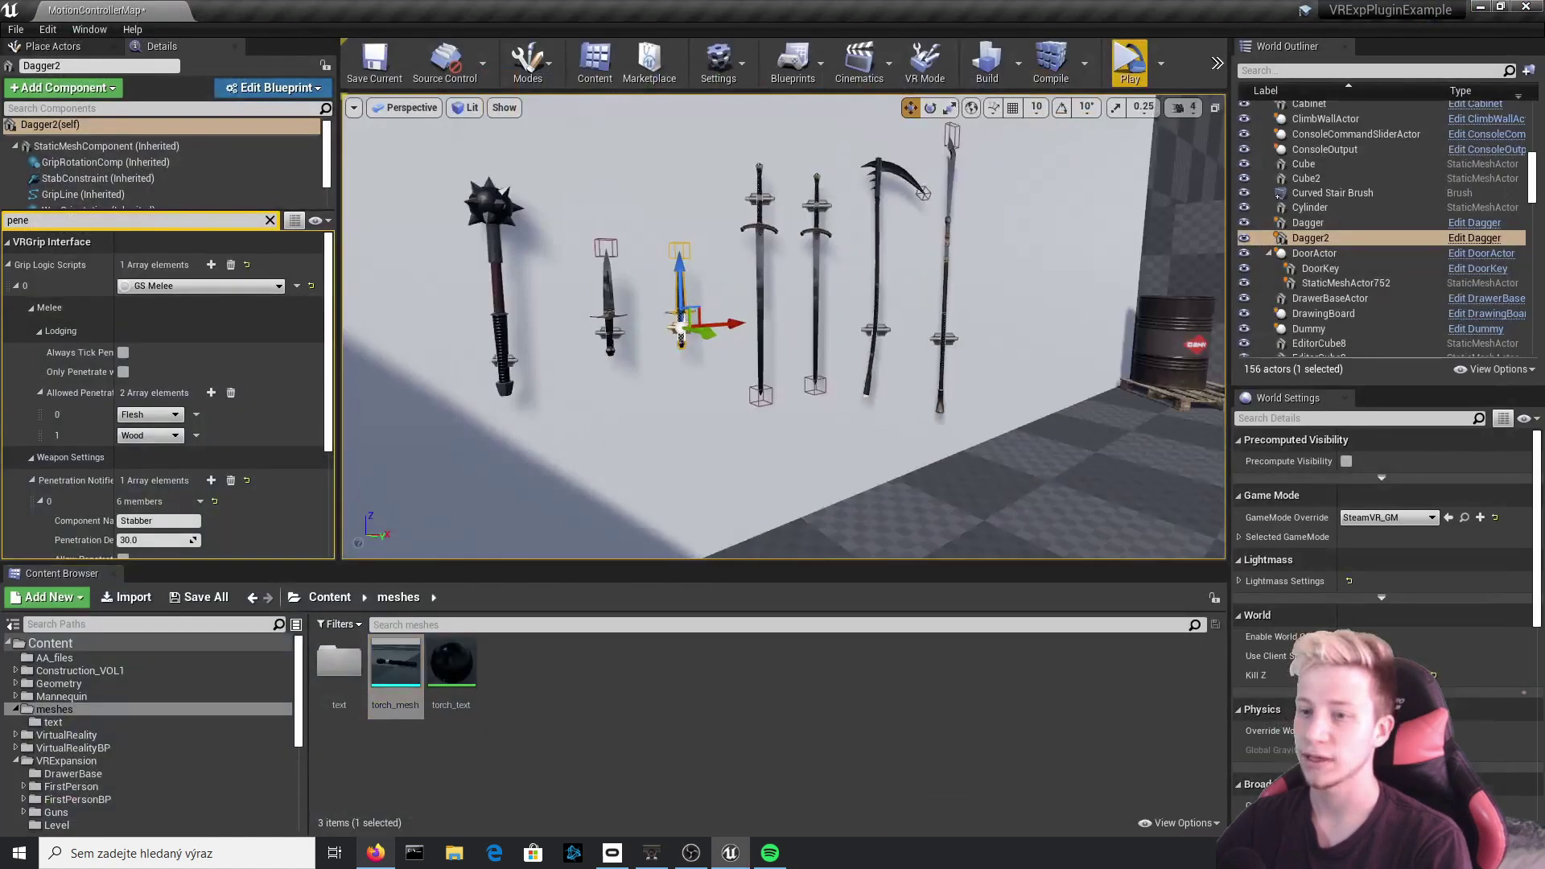
pyautogui.moveTo(784, 325); pyautogui.dragTo(1038, 330, button='right')
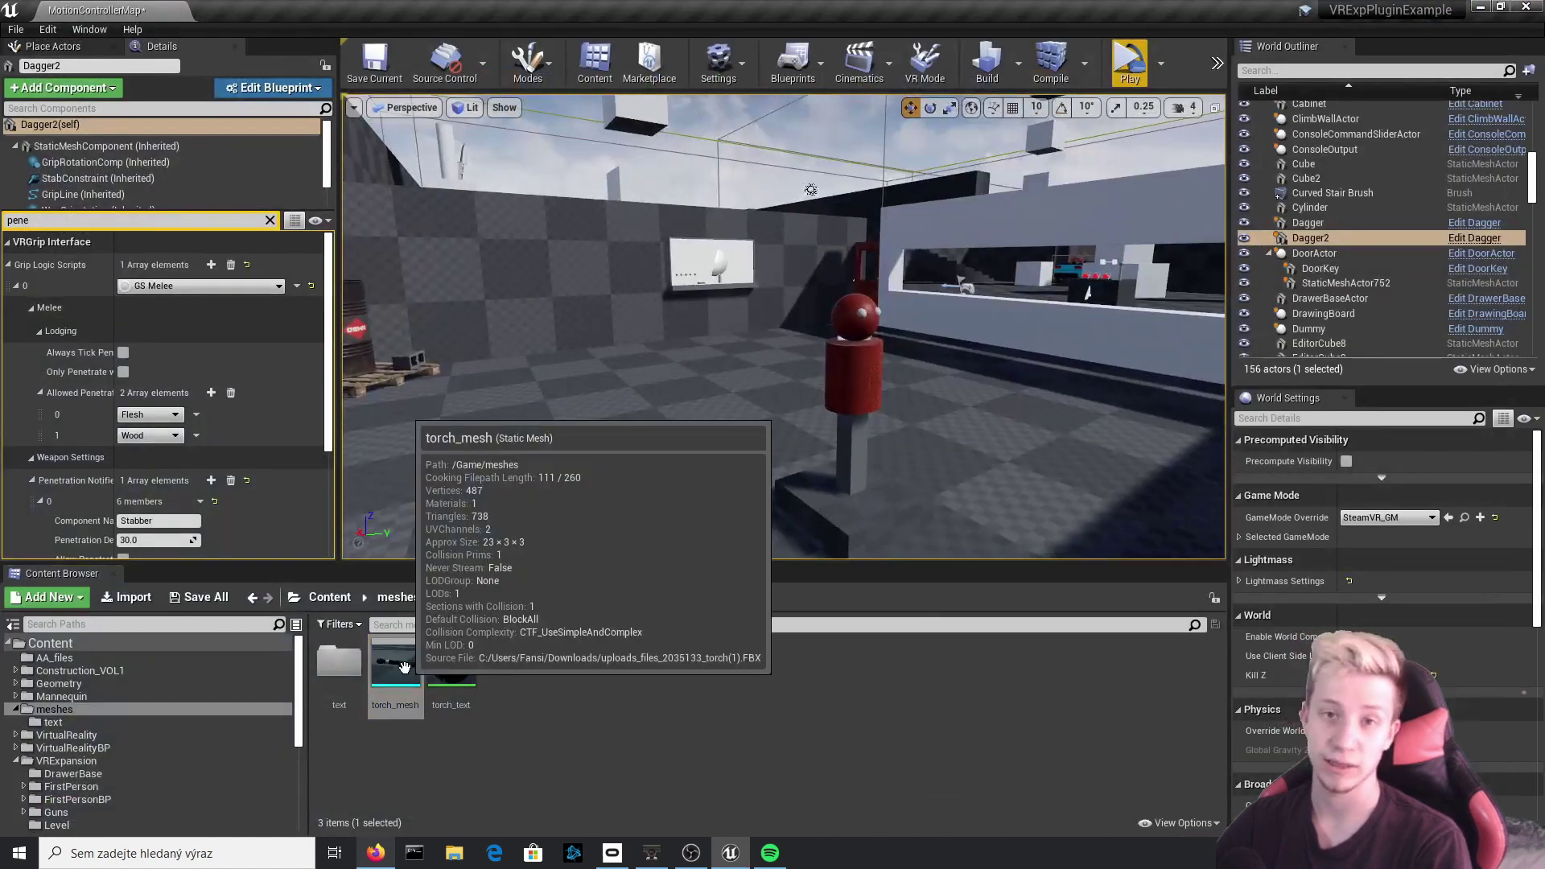
pyautogui.moveTo(402, 665); pyautogui.dragTo(665, 485)
pyautogui.press('Delete')
# Select a cube in the blue pyramid and examine its BP_PickupCube blueprint's event graph.
pyautogui.press('w')
pyautogui.moveTo(684, 487); pyautogui.dragTo(720, 470, button='right')
pyautogui.click(845, 384)
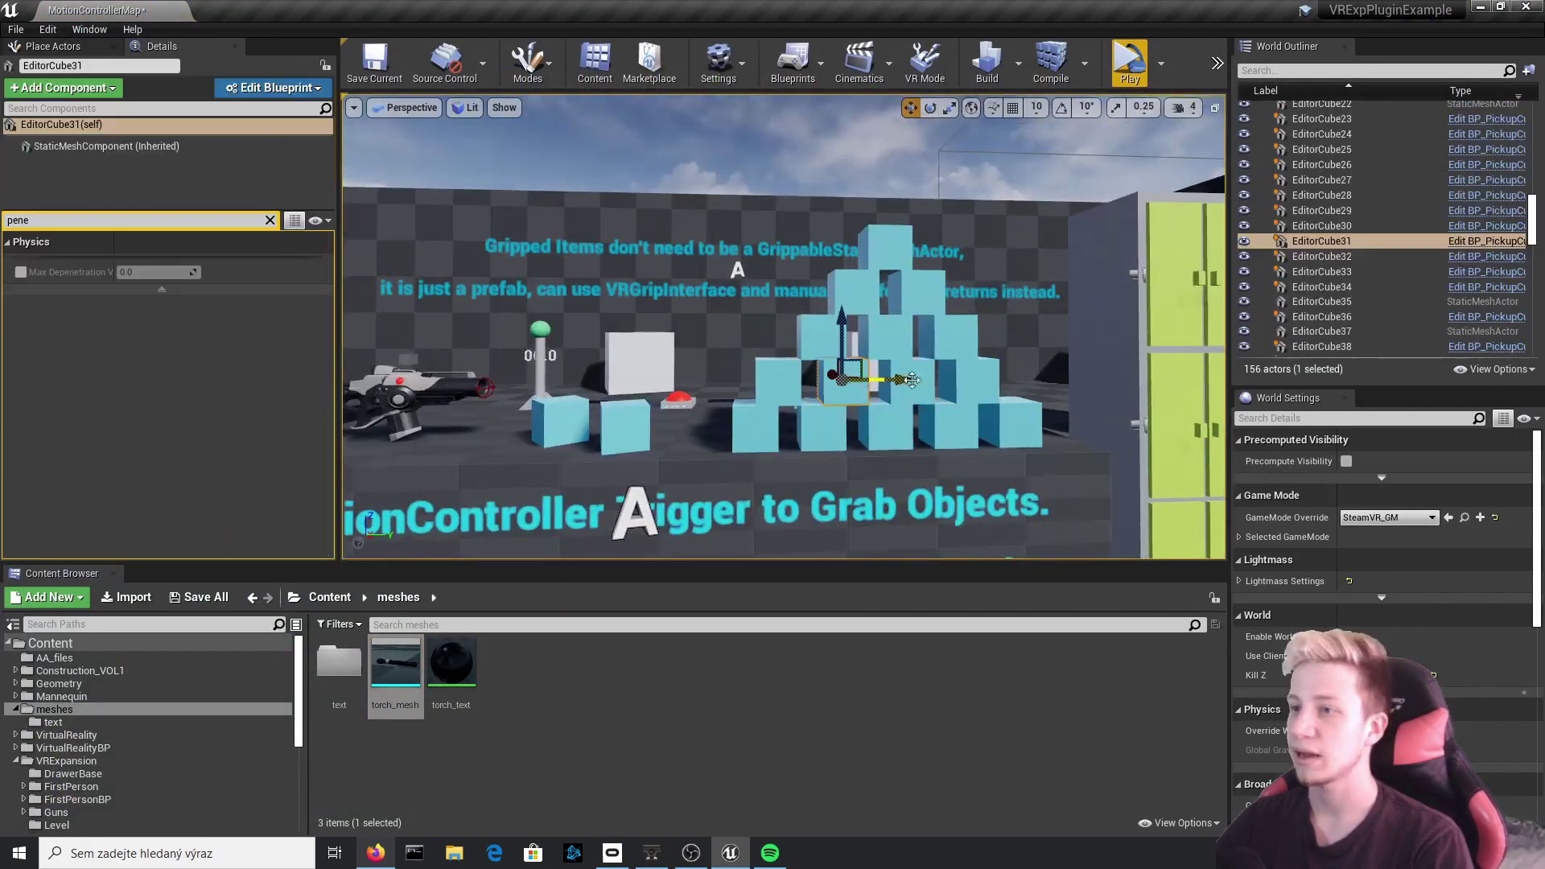
pyautogui.click(1482, 241)
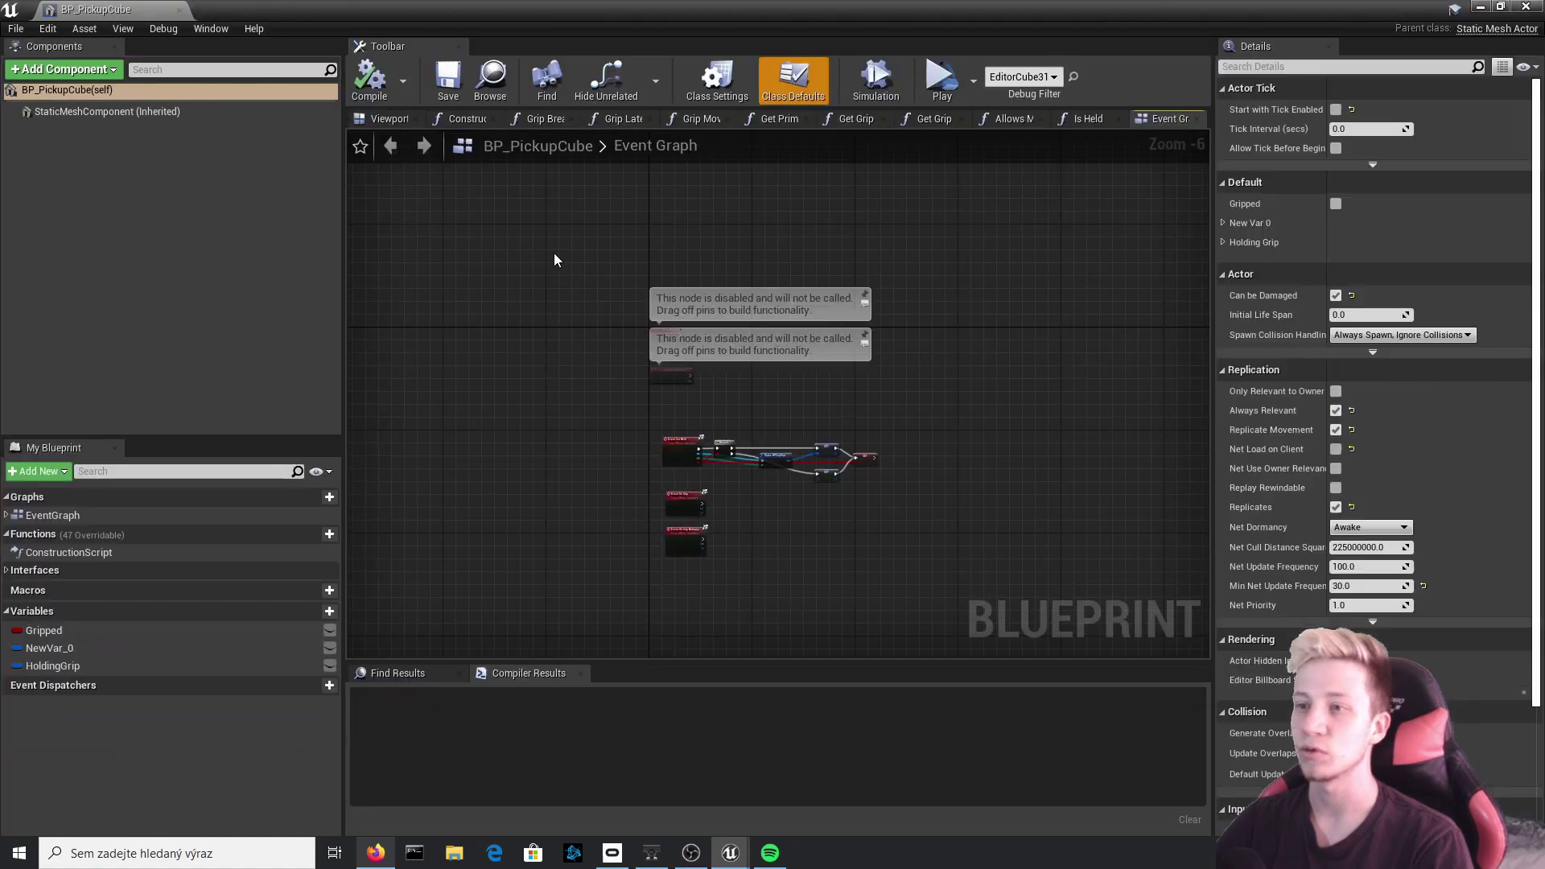
pyautogui.scroll(4, 784, 487)
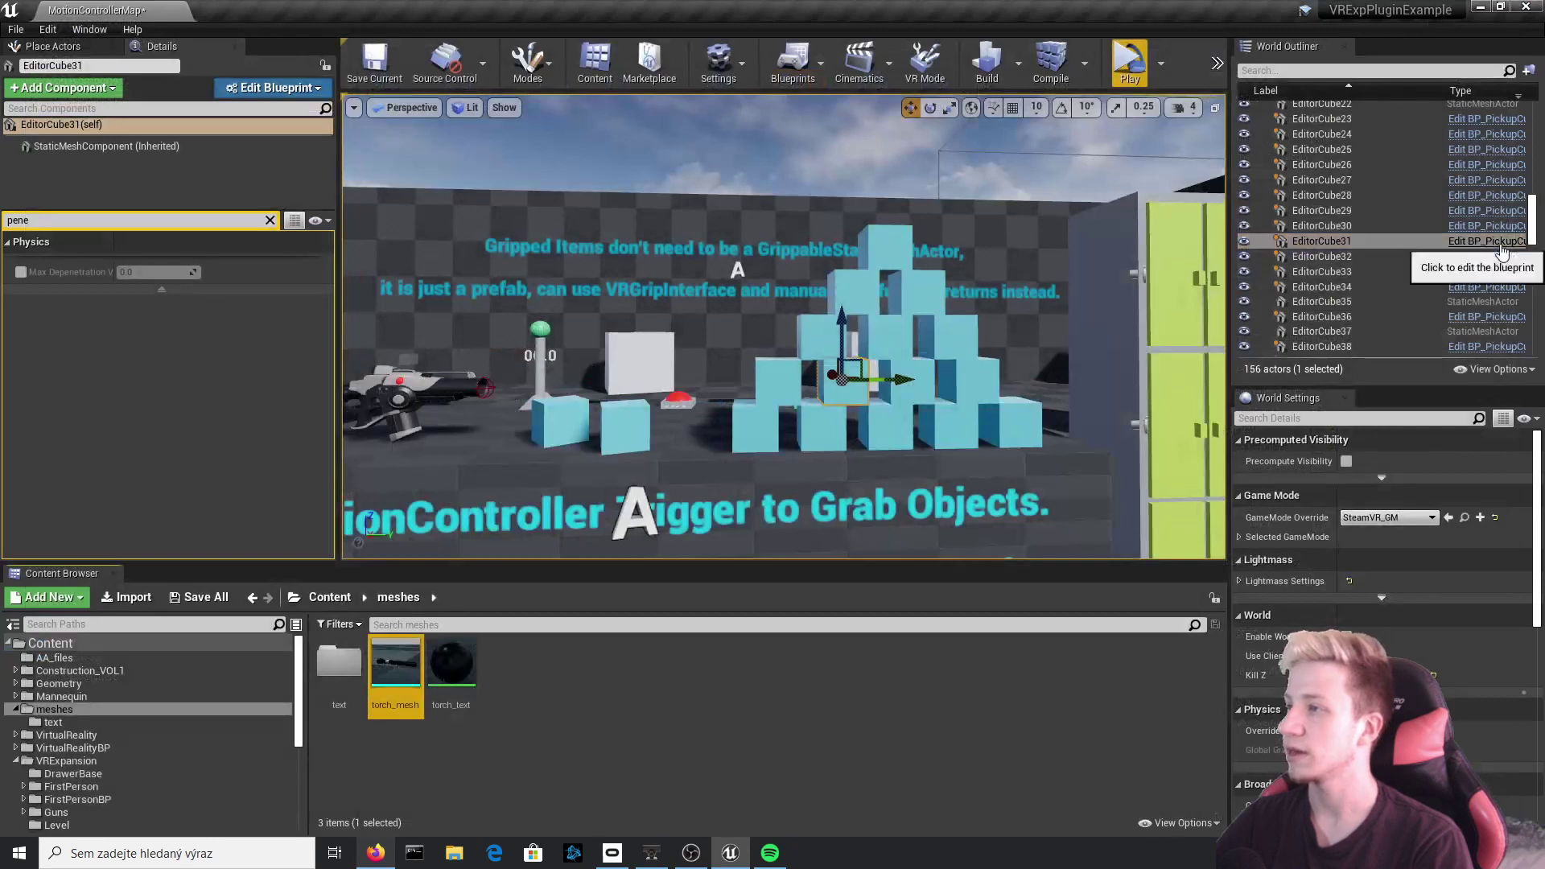
# Locate the cube's BP_PickupCube asset in the content folders and duplicate it under the name torch.
pyautogui.rightClick(1500, 243)
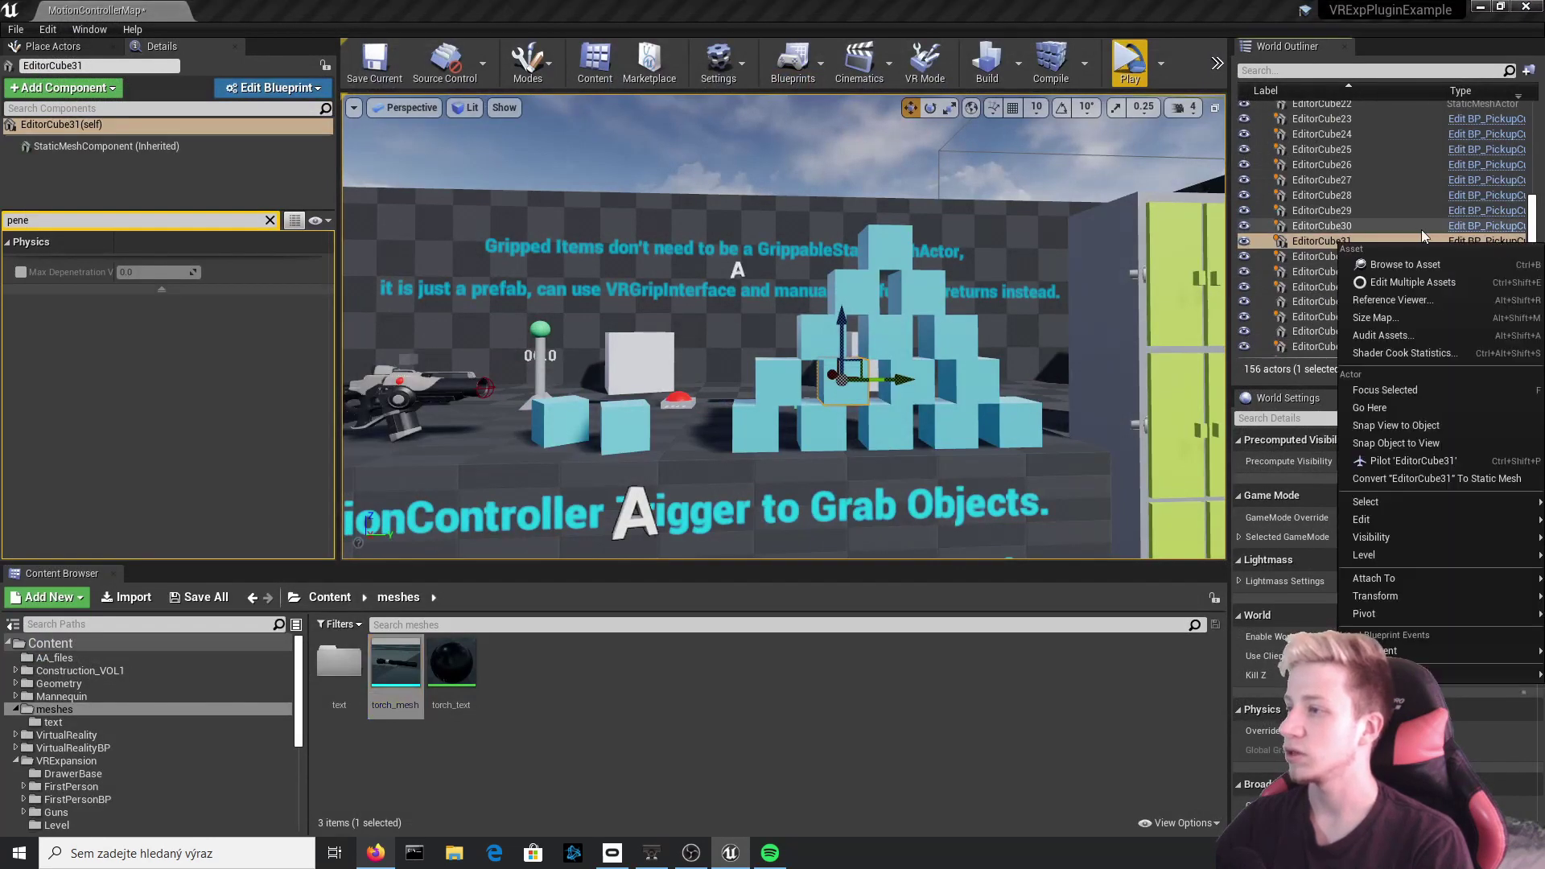
pyautogui.click(1461, 262)
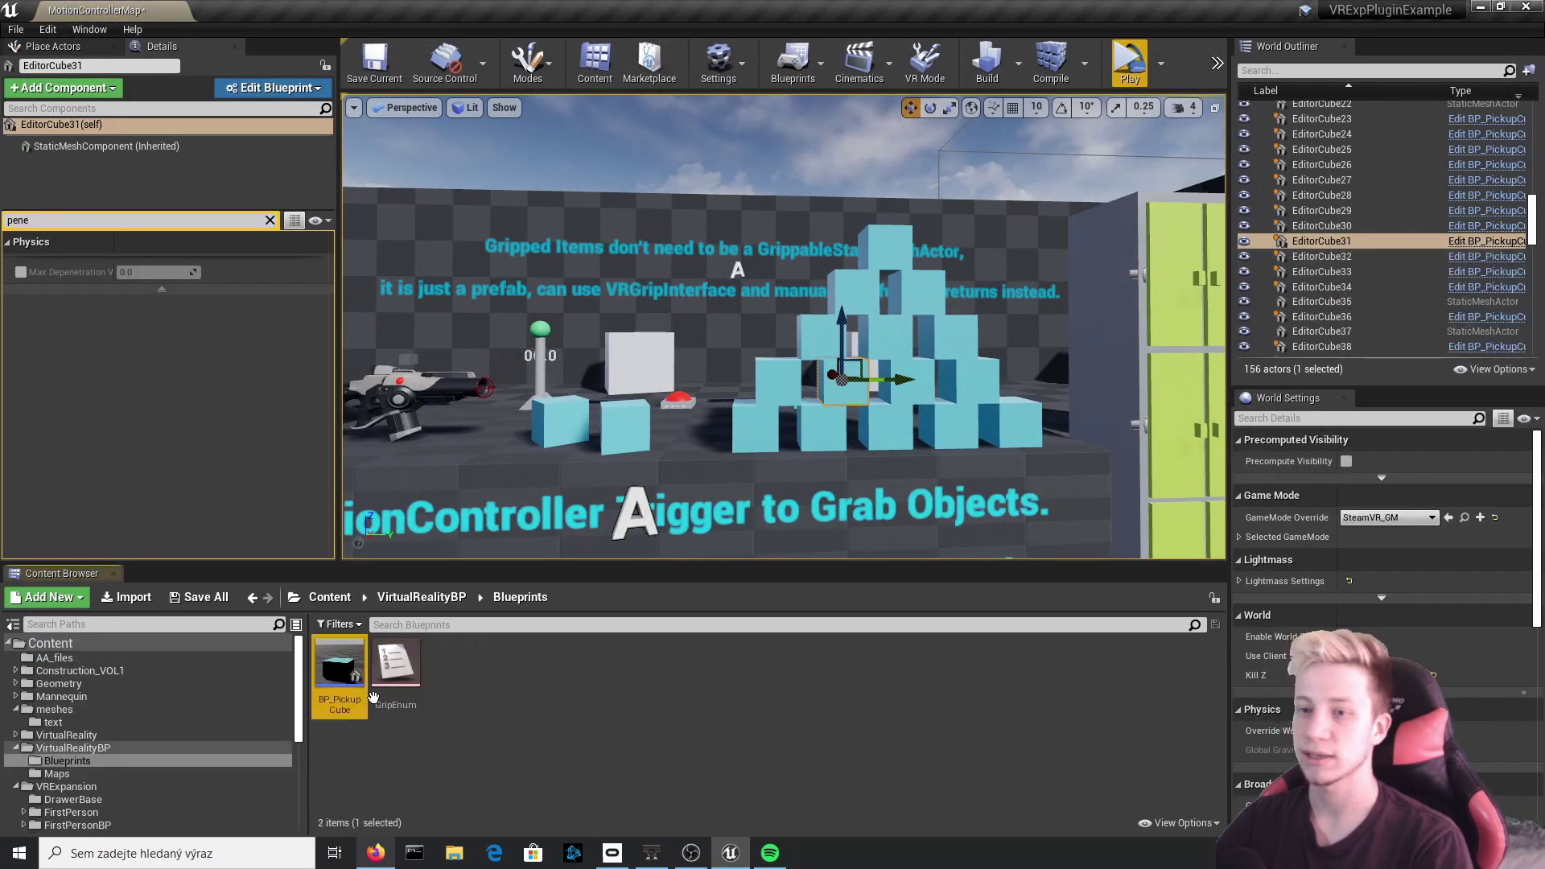
pyautogui.rightClick(325, 672)
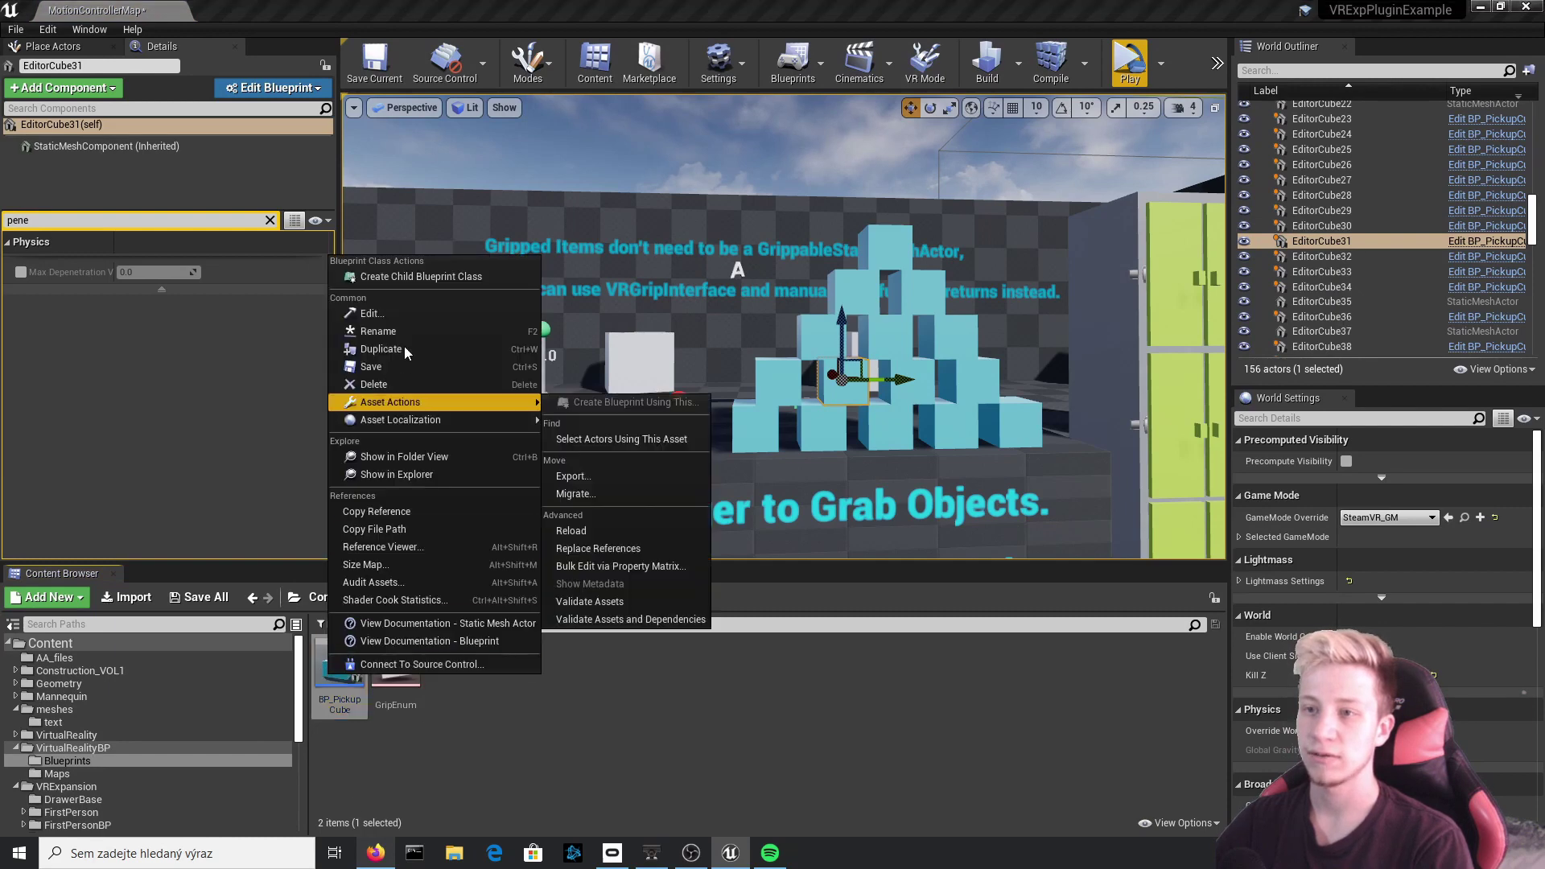
pyautogui.click(378, 348)
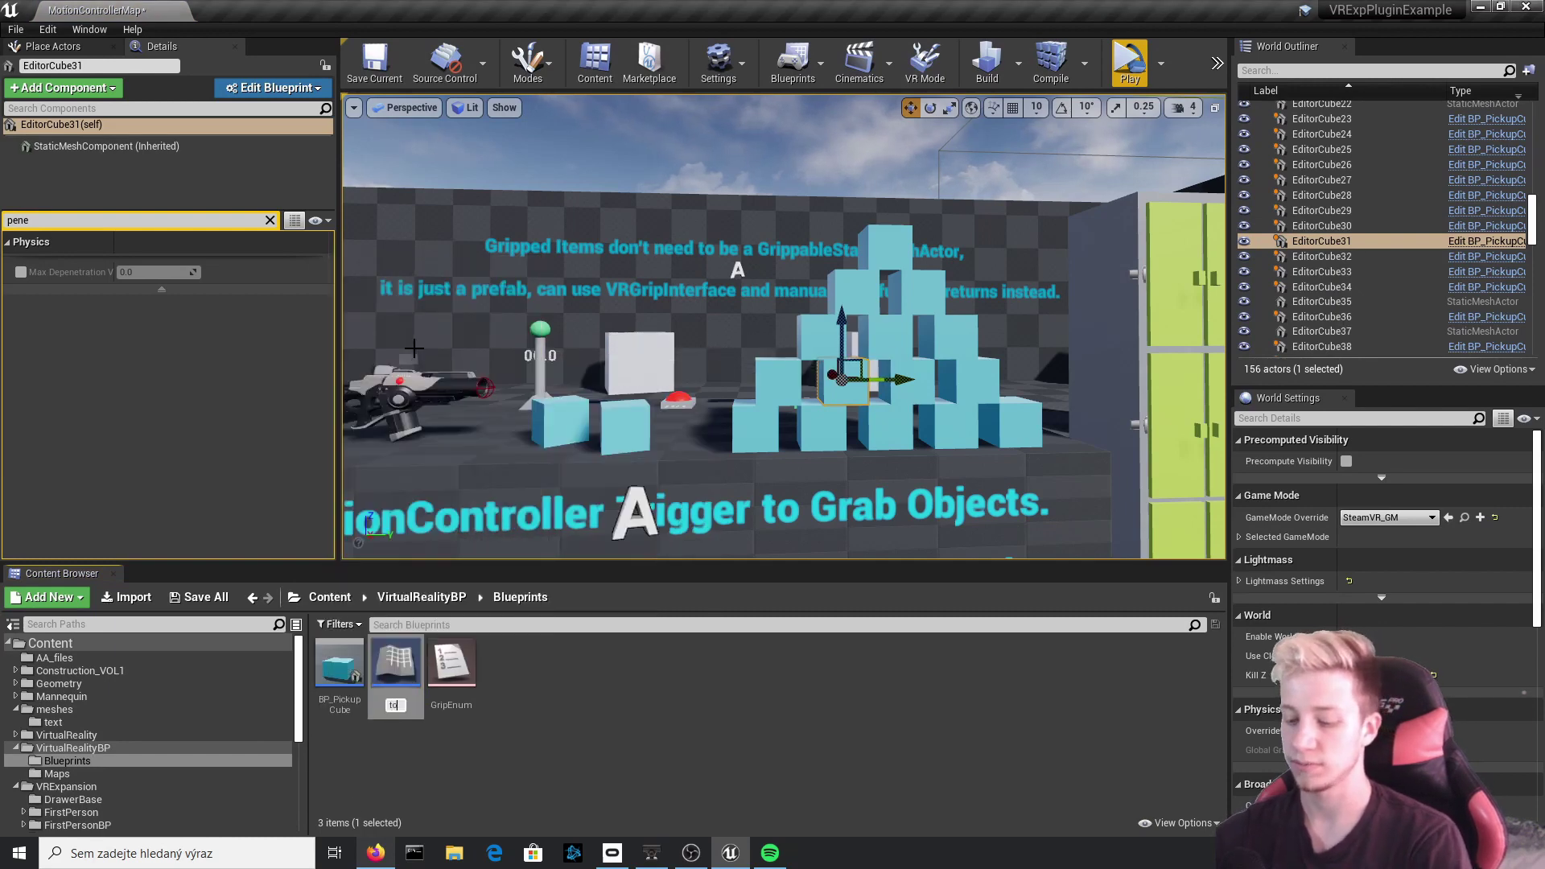
pyautogui.write('torch')
pyautogui.press('Return')
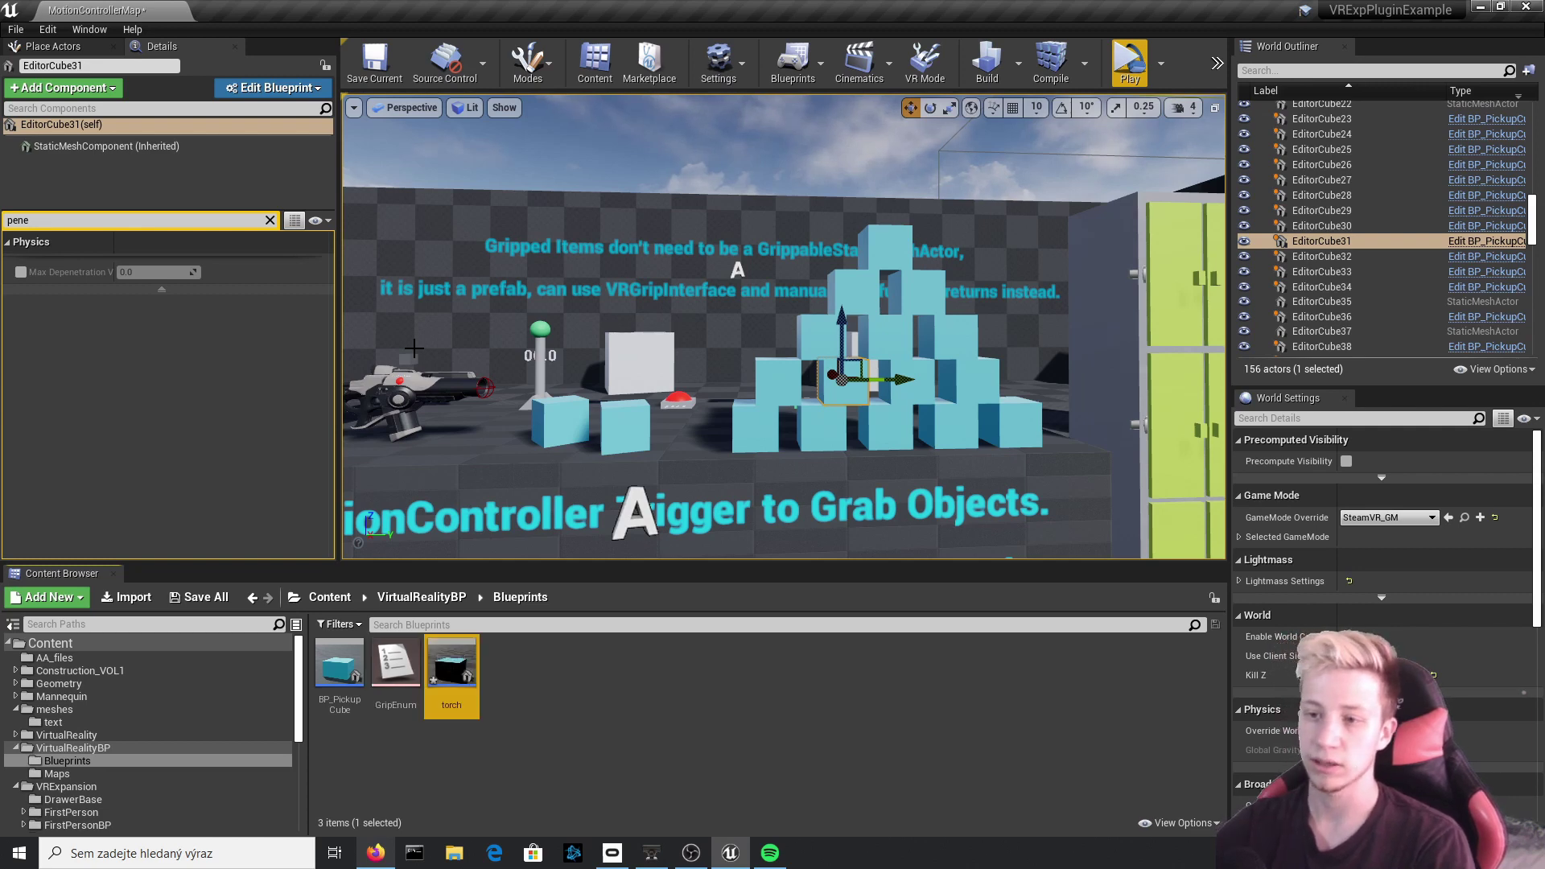
# Move the torch blueprint into the AA_files folder and open it for editing.
pyautogui.scroll(3, 433, 478)
pyautogui.scroll(-4, 570, 547)
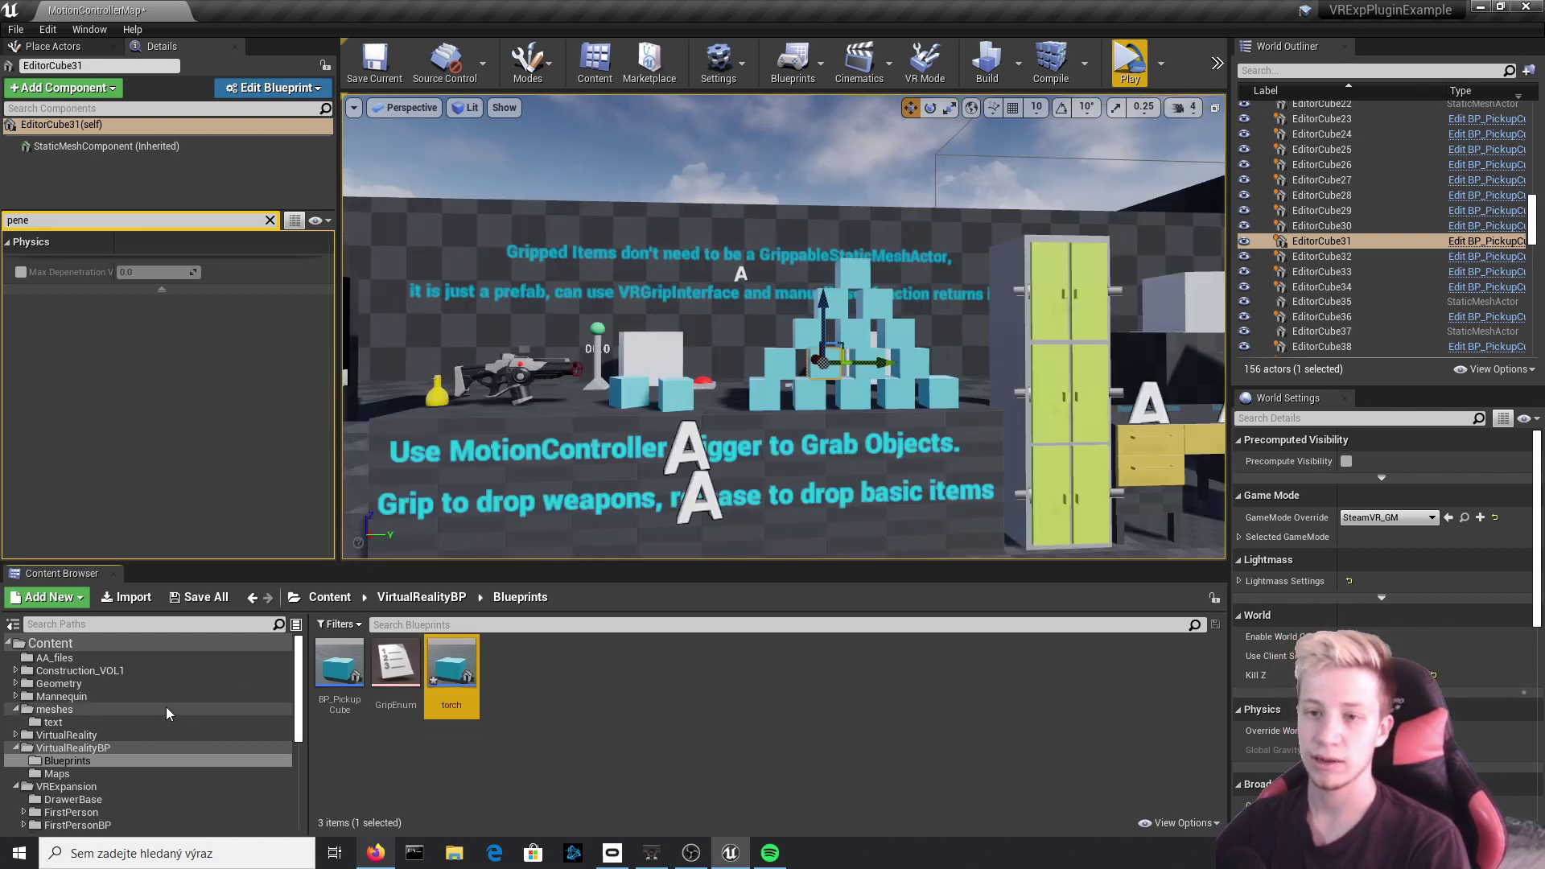
pyautogui.moveTo(452, 663); pyautogui.dragTo(87, 660)
pyautogui.click(125, 681)
pyautogui.doubleClick(346, 668)
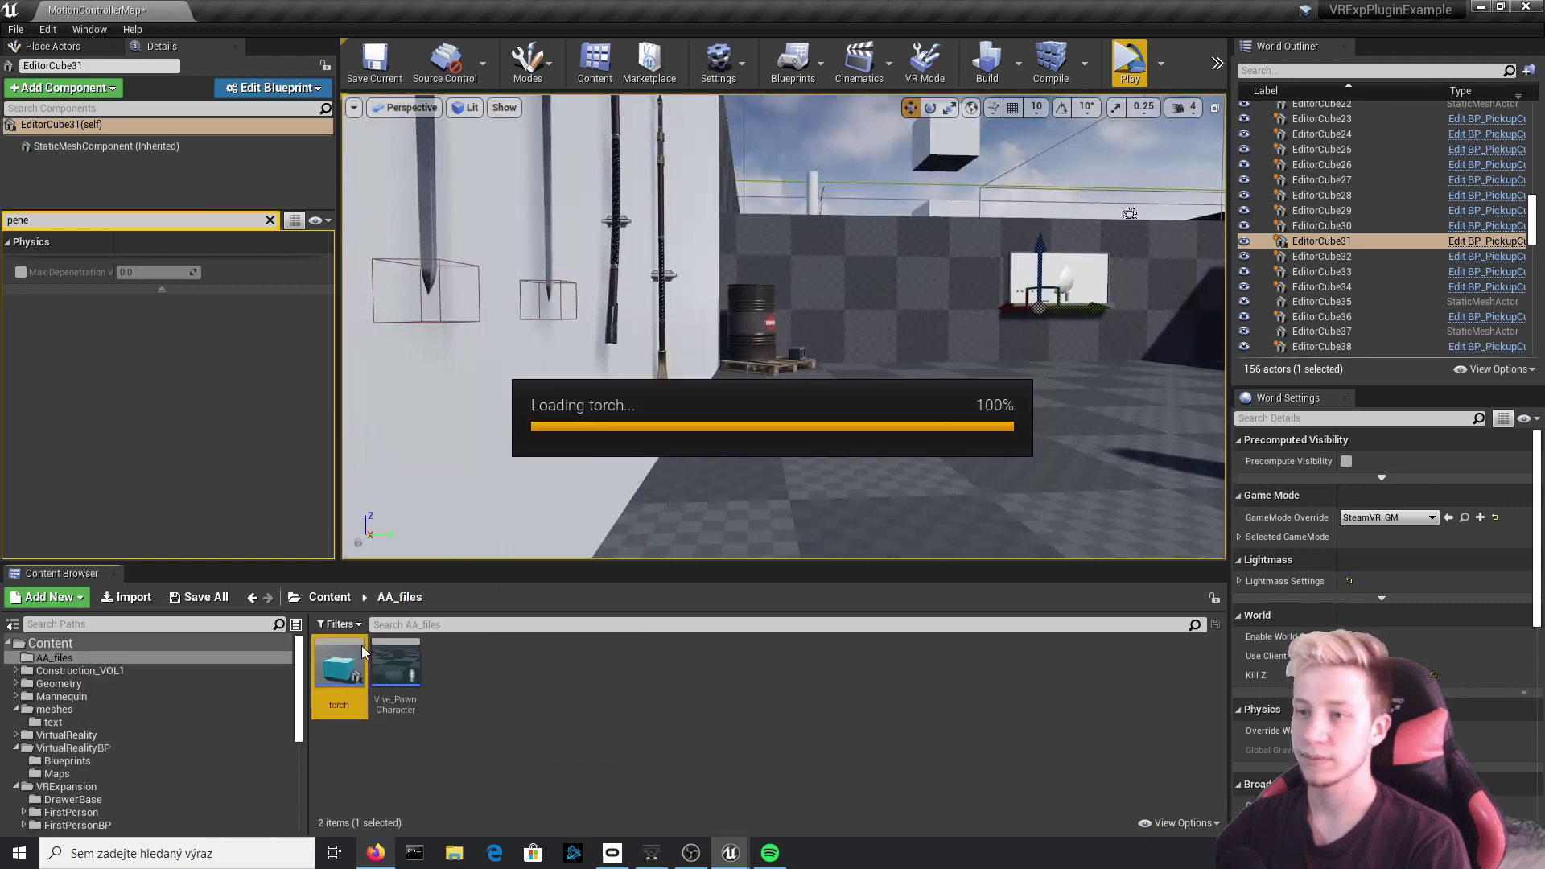
# Replace the static mesh of the torch blueprint's StaticMeshComponent with torch_mesh.
pyautogui.click(120, 112)
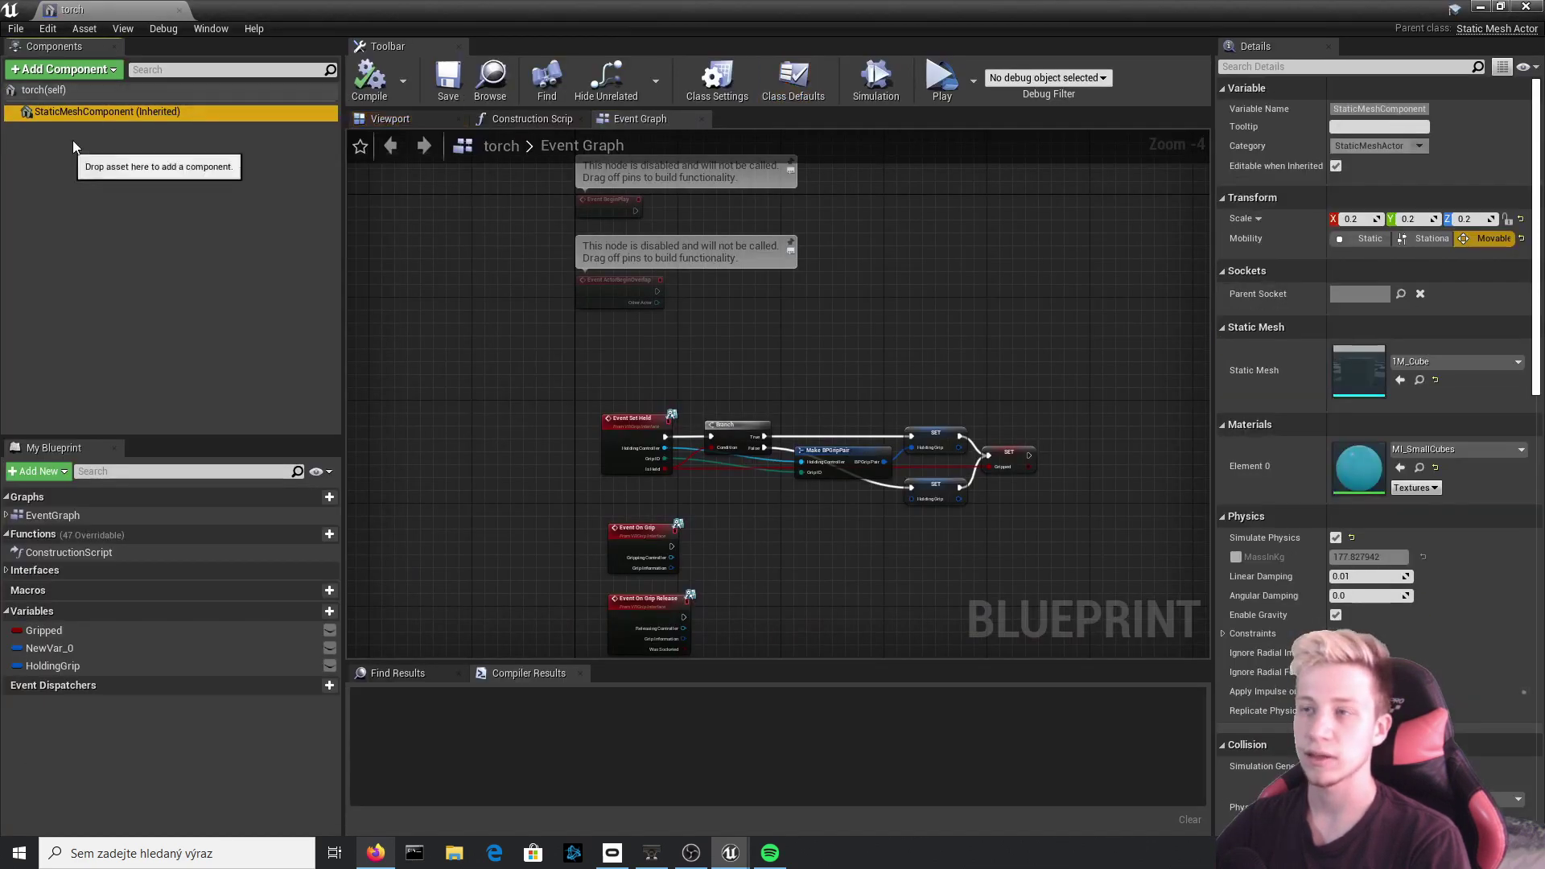
pyautogui.click(1471, 360)
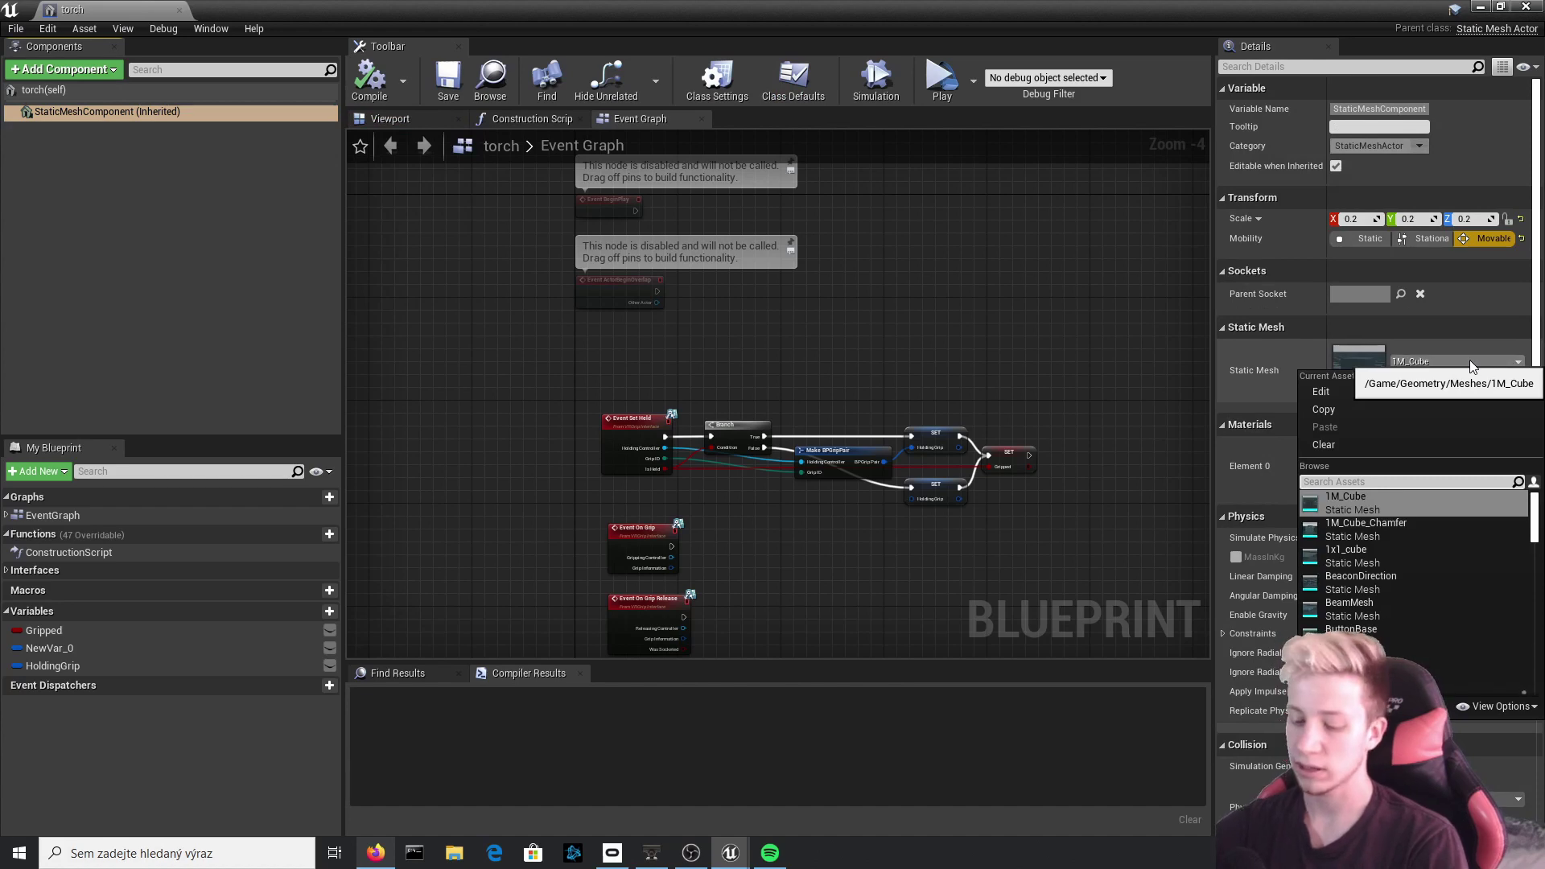
pyautogui.write('torcj')
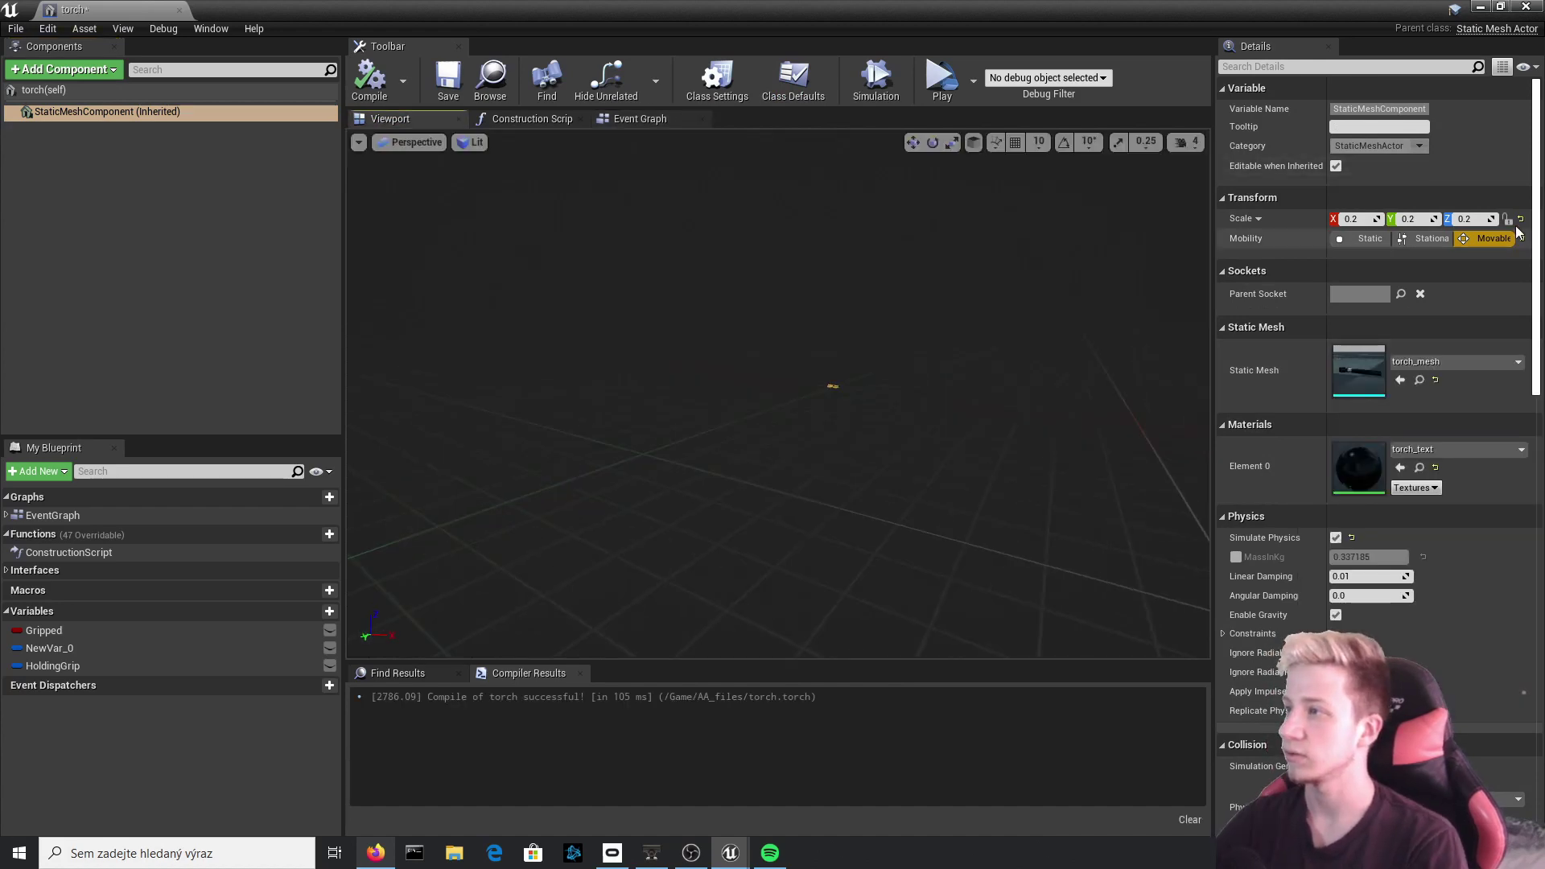
# Reset the torch mesh's scale, compile the blueprint, and enlarge the mesh to 1.5 on X and Y.
pyautogui.click(1520, 218)
pyautogui.press('w')
pyautogui.moveTo(778, 394); pyautogui.dragTo(849, 394, button='right')
pyautogui.click(369, 78)
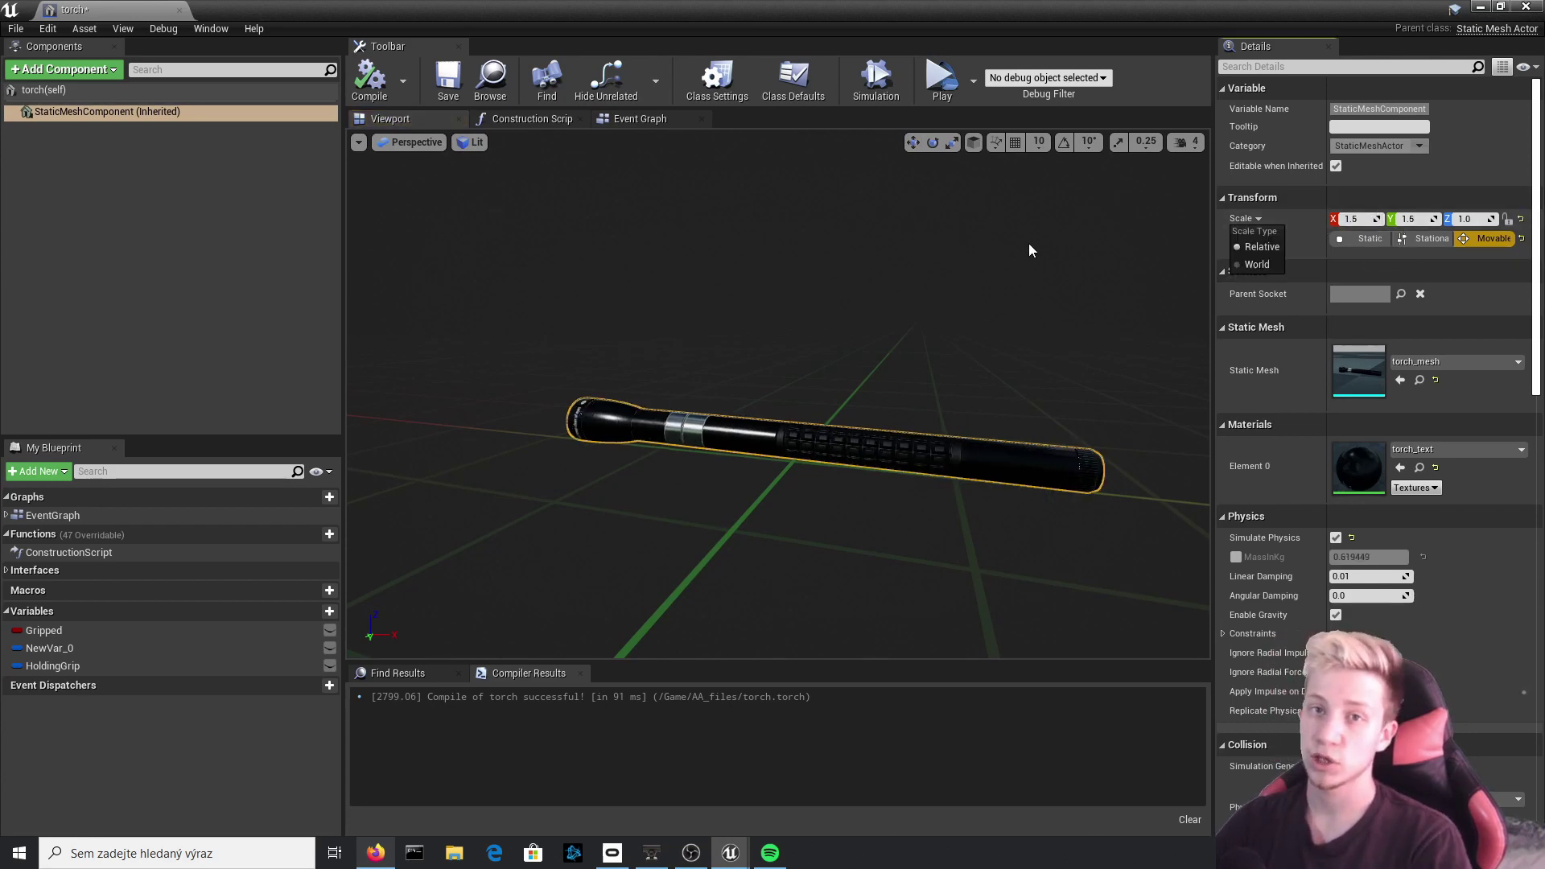
pyautogui.click(1471, 219)
pyautogui.press('Return')
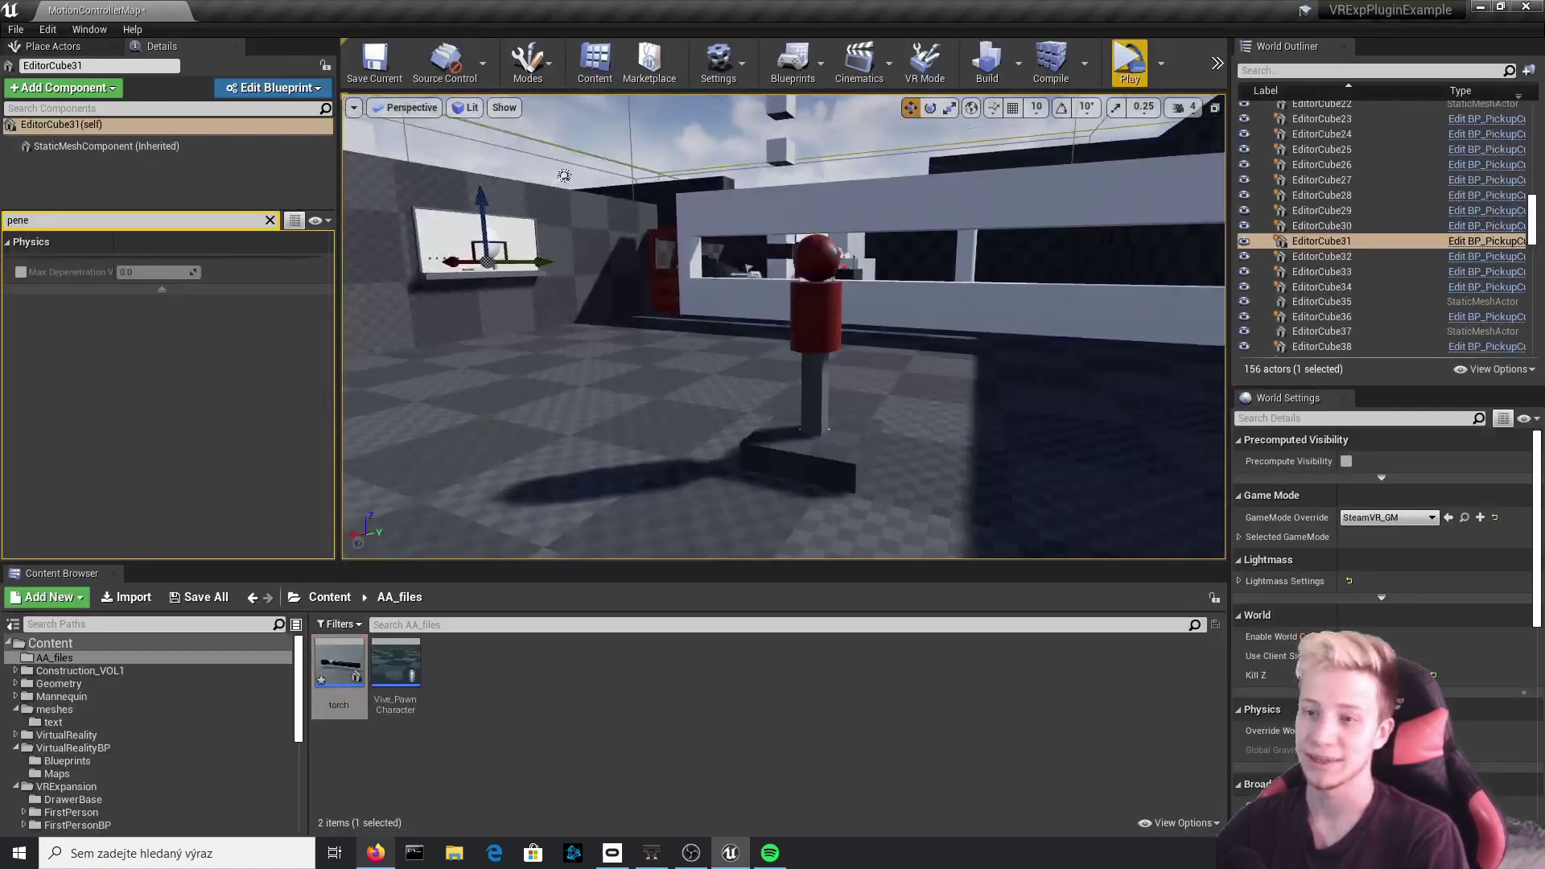
# Place a trial instance of the torch blueprint in the level near the red dummy and delete it.
pyautogui.press('w')
pyautogui.moveTo(836, 502)
pyautogui.mouseDown(button='right')
pyautogui.moveTo(824, 538)
pyautogui.moveTo(836, 502)
pyautogui.mouseUp(button='right')
pyautogui.press('s')
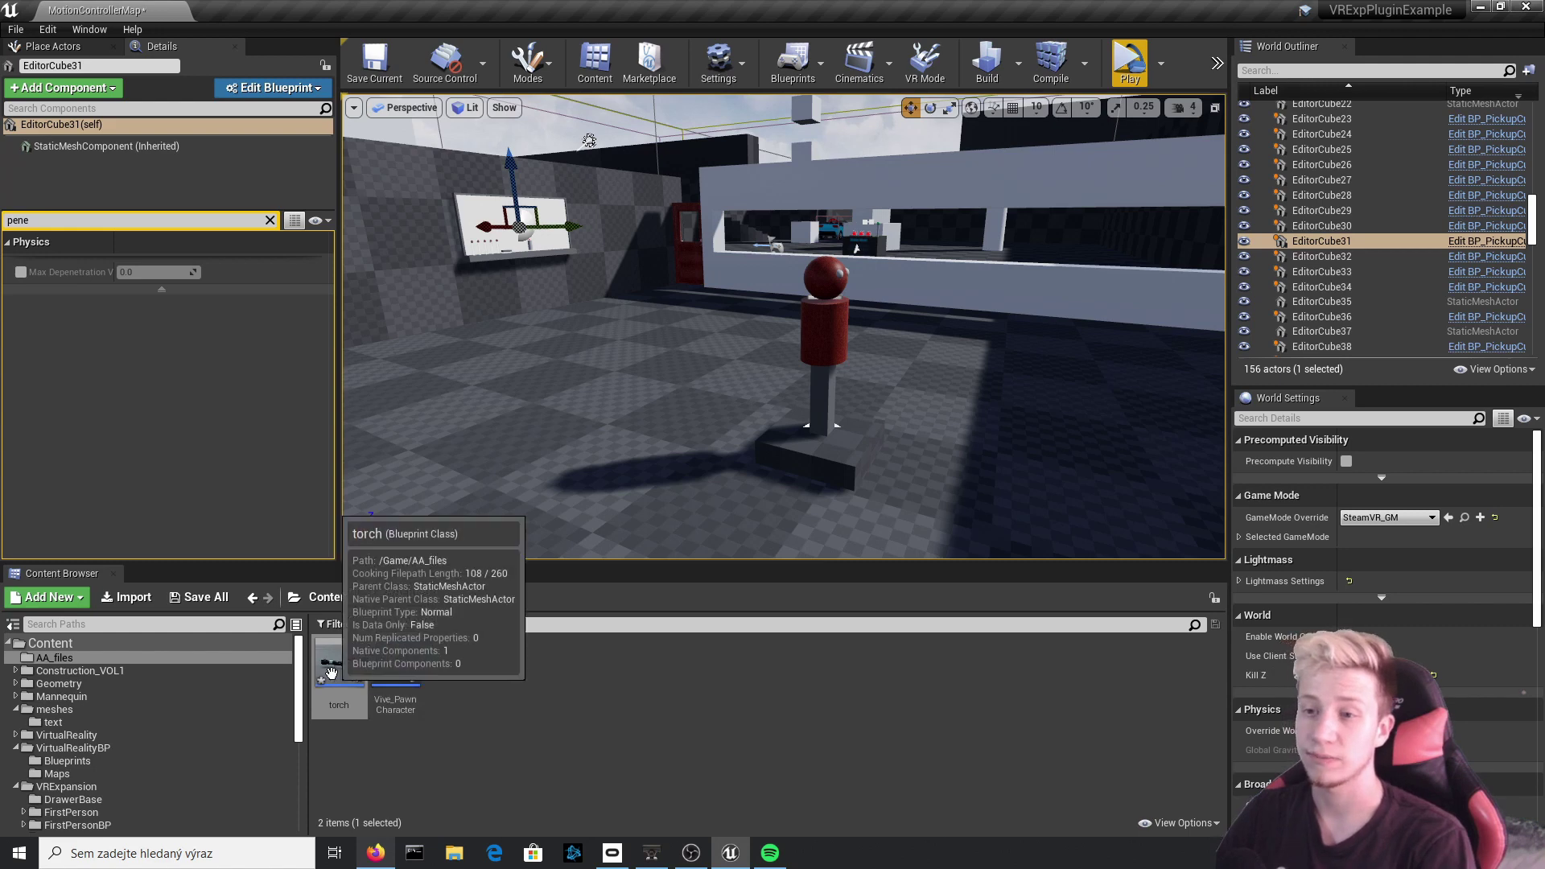
pyautogui.moveTo(331, 672); pyautogui.dragTo(650, 389)
pyautogui.press('Delete')
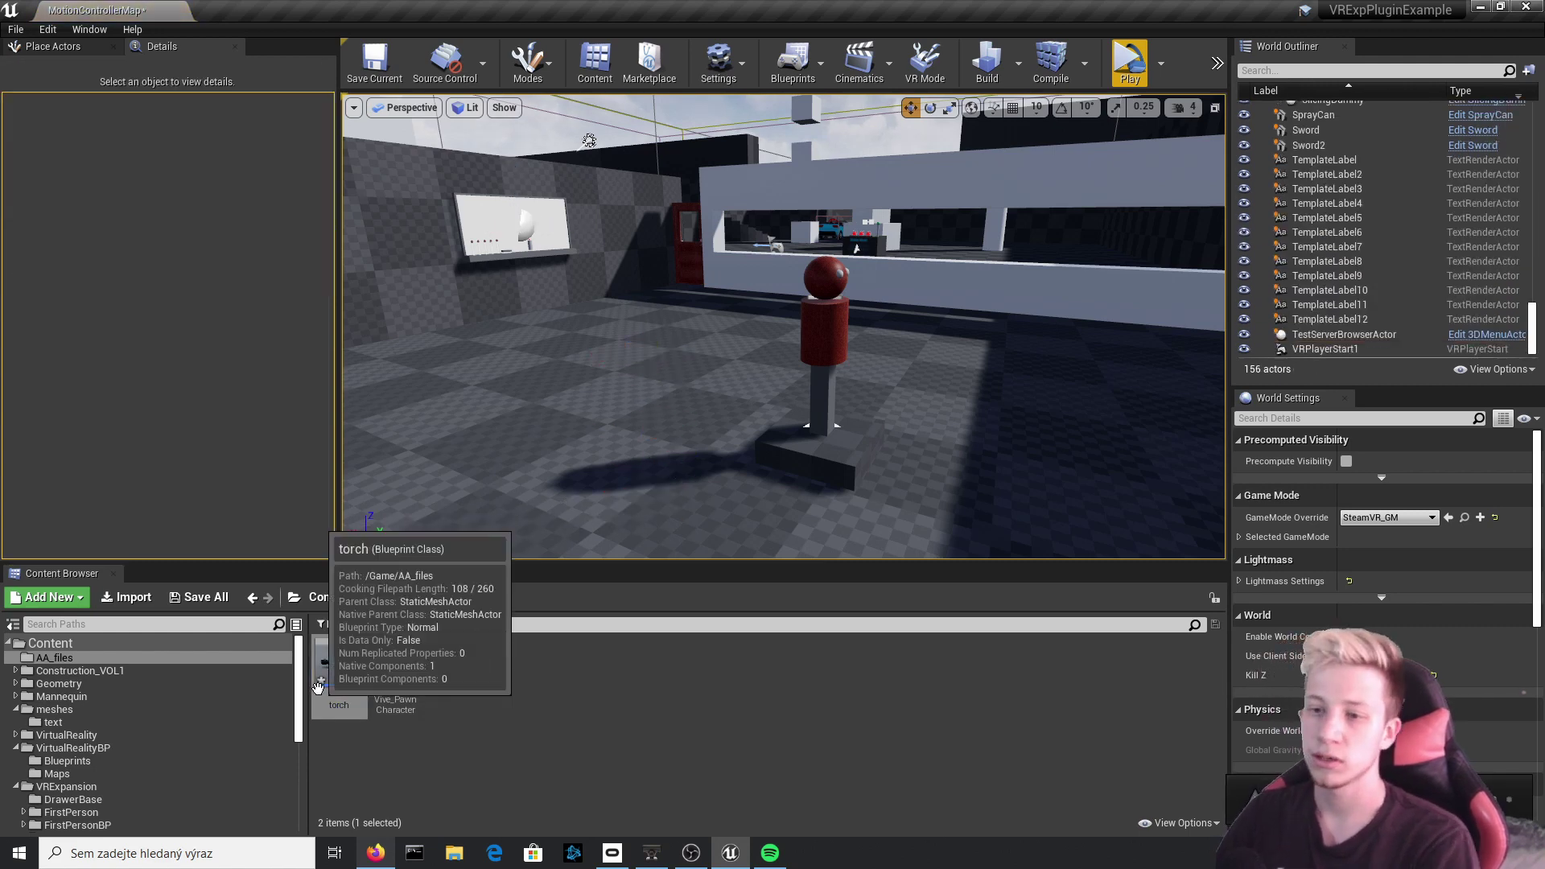
# Reopen the torch blueprint and show the front of the flashlight in its 3D viewport.
pyautogui.doubleClick(338, 668)
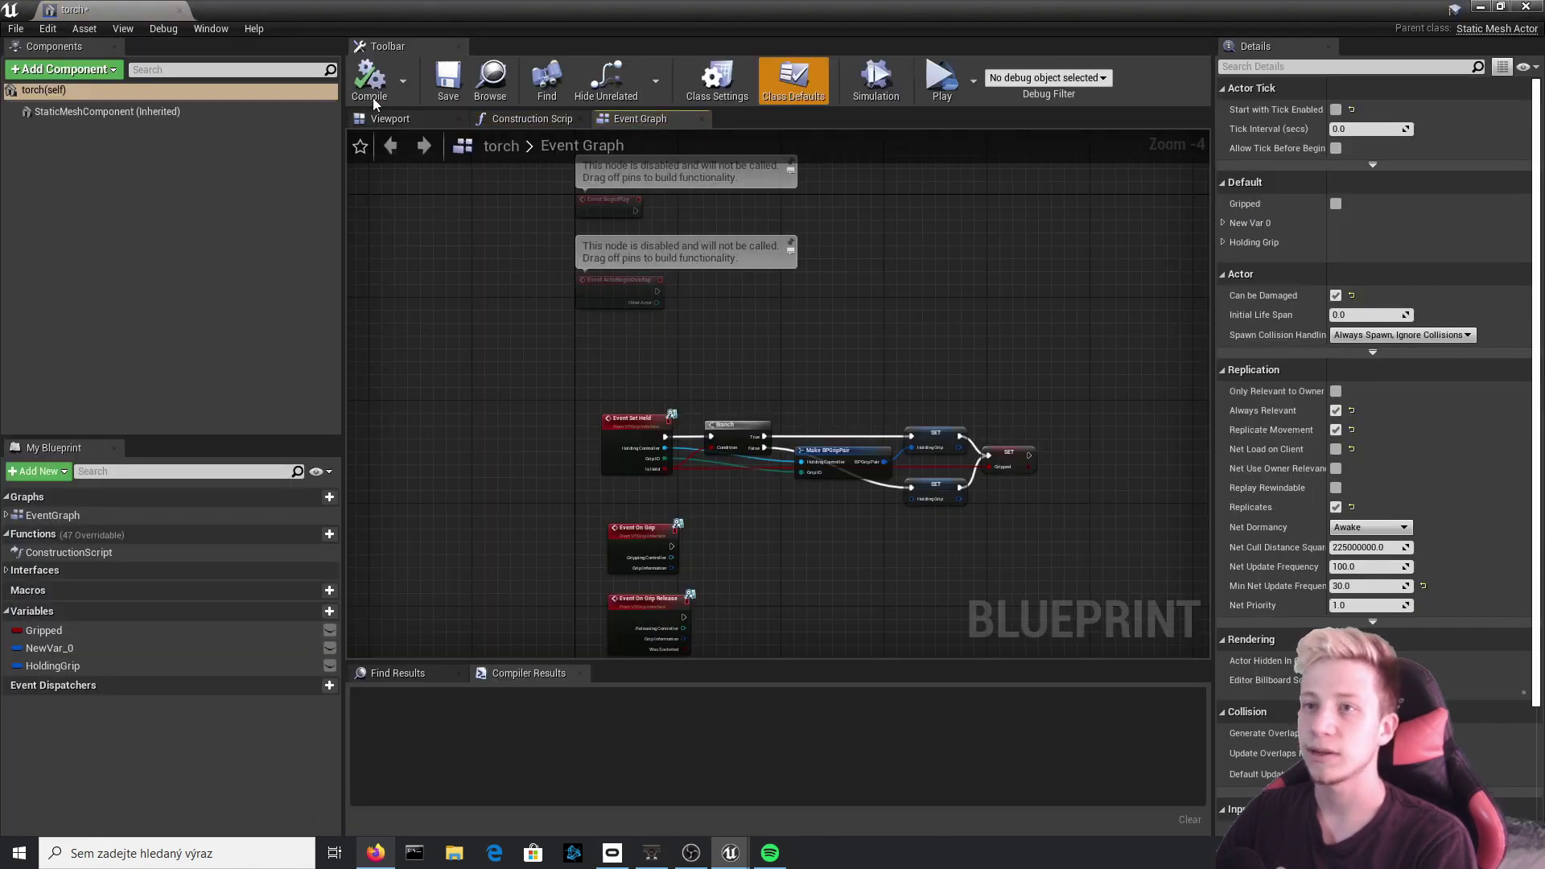
pyautogui.click(390, 118)
pyautogui.press('w')
pyautogui.moveTo(777, 394); pyautogui.dragTo(595, 374, button='right')
pyautogui.press('s')
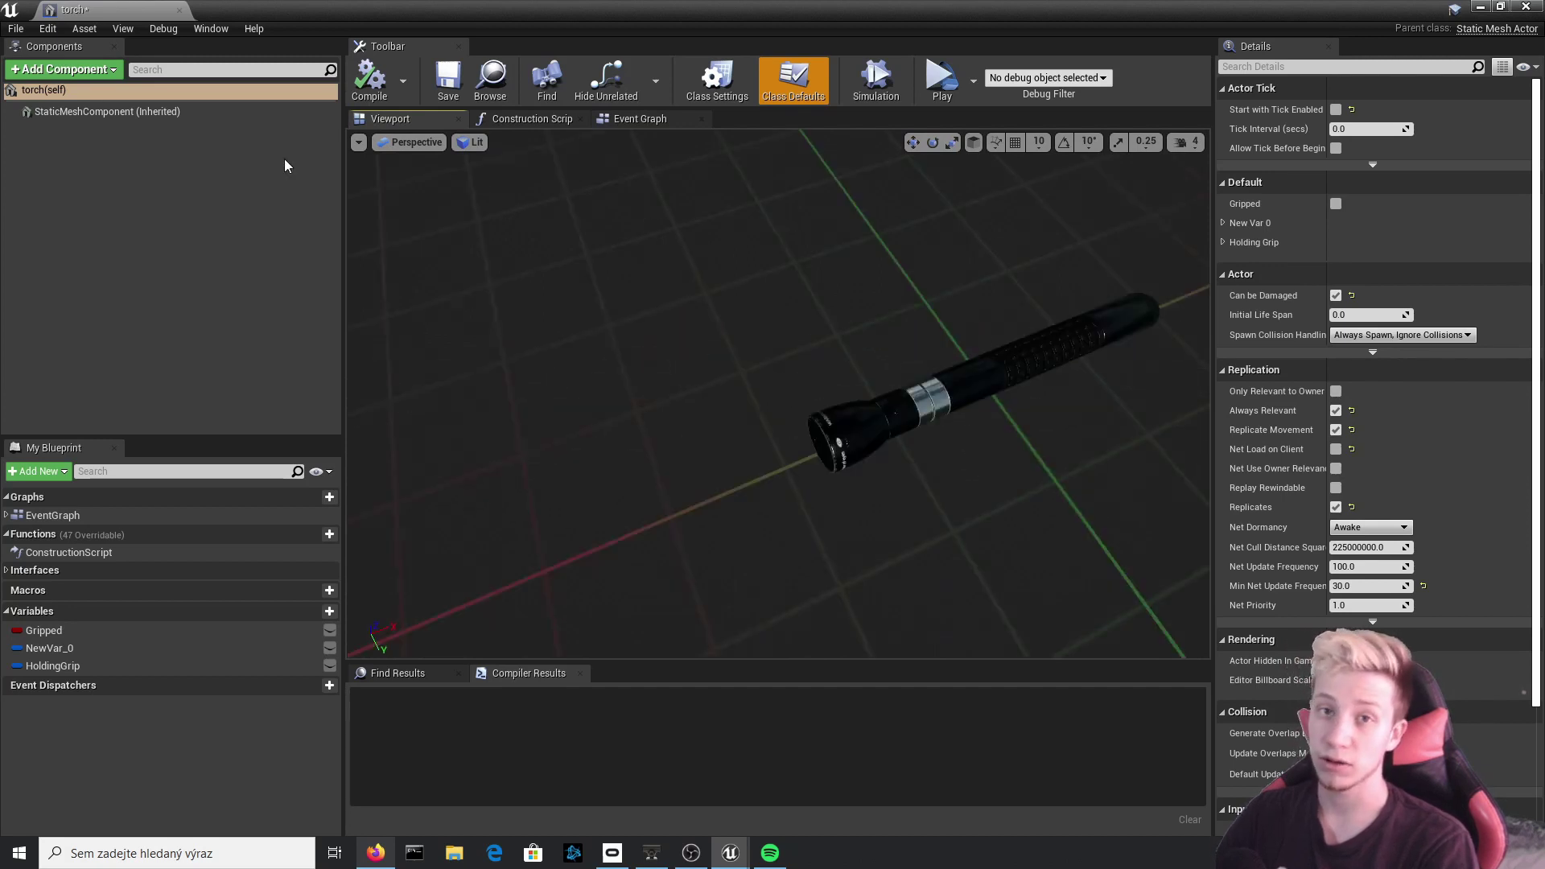
# Add a Spot Light component to the torch blueprint, keeping the default name SpotLight.
pyautogui.click(54, 69)
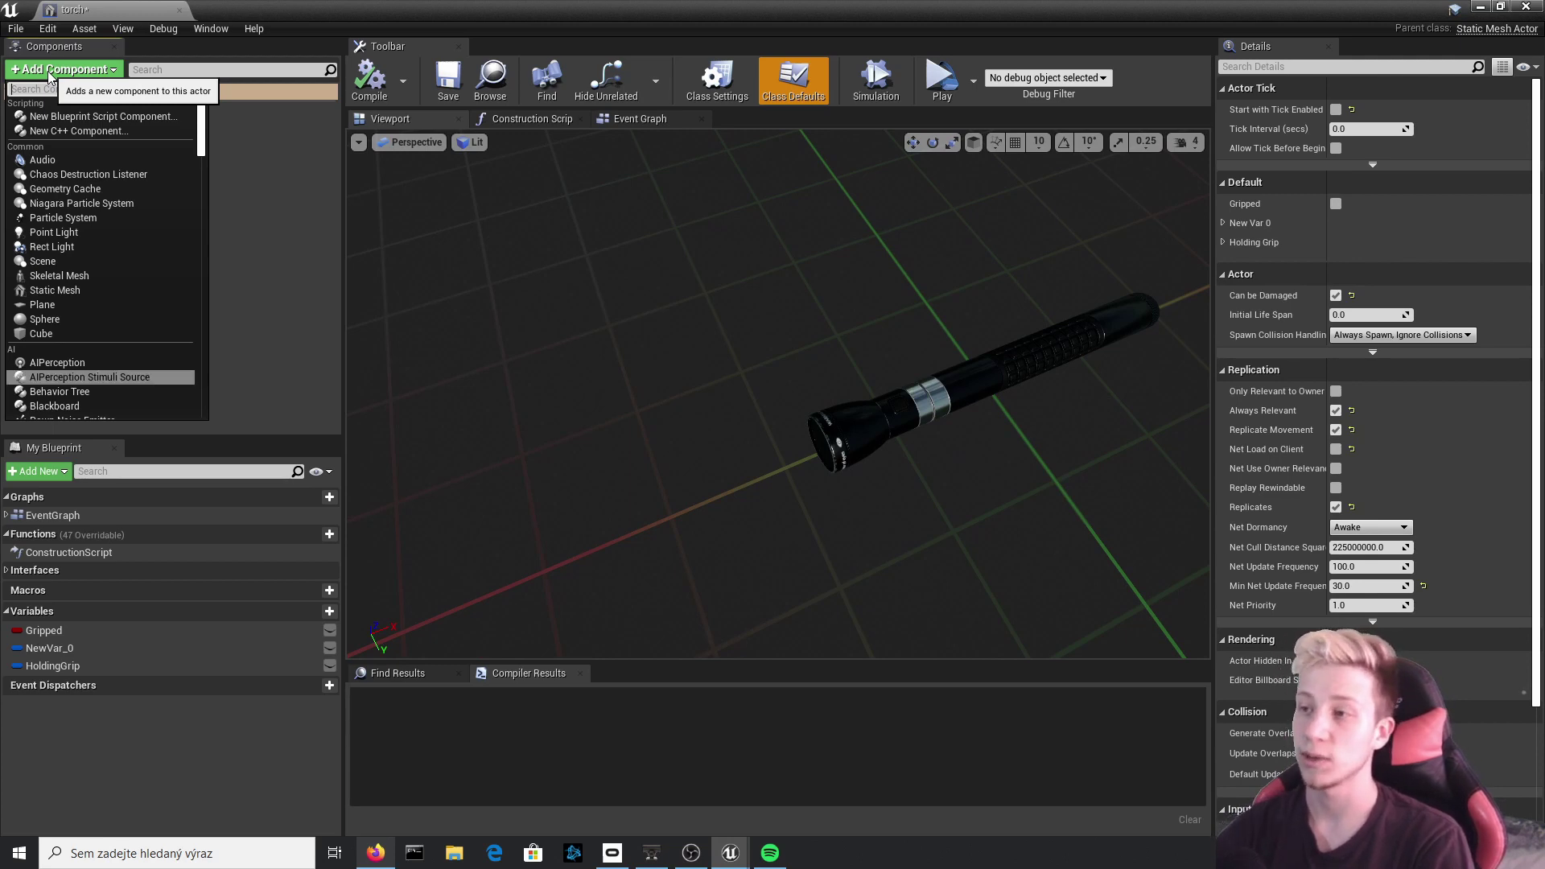
pyautogui.write('light')
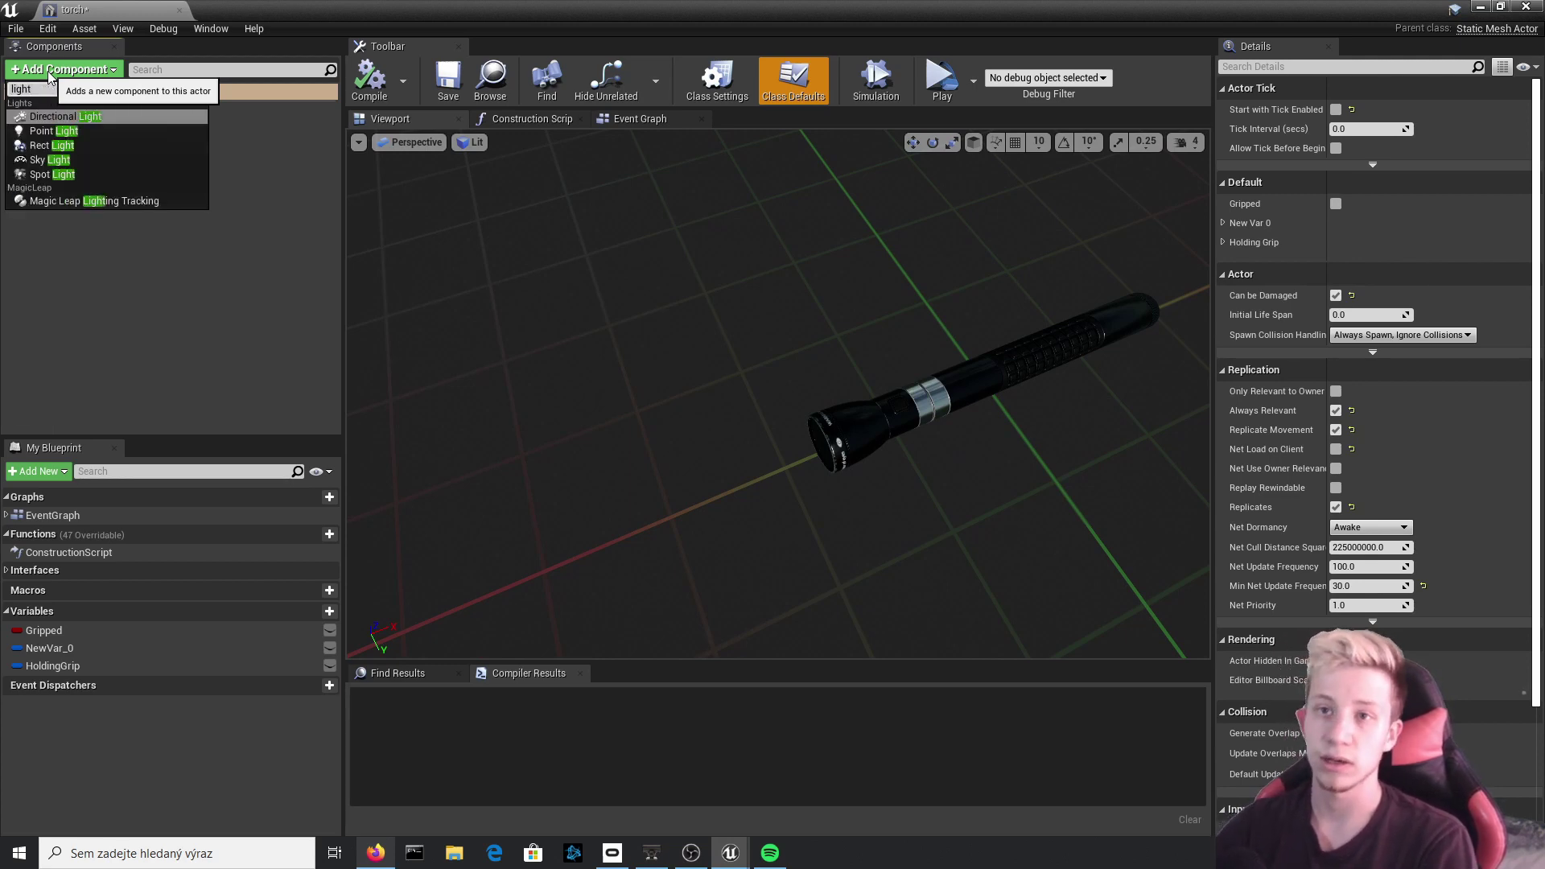
pyautogui.click(56, 174)
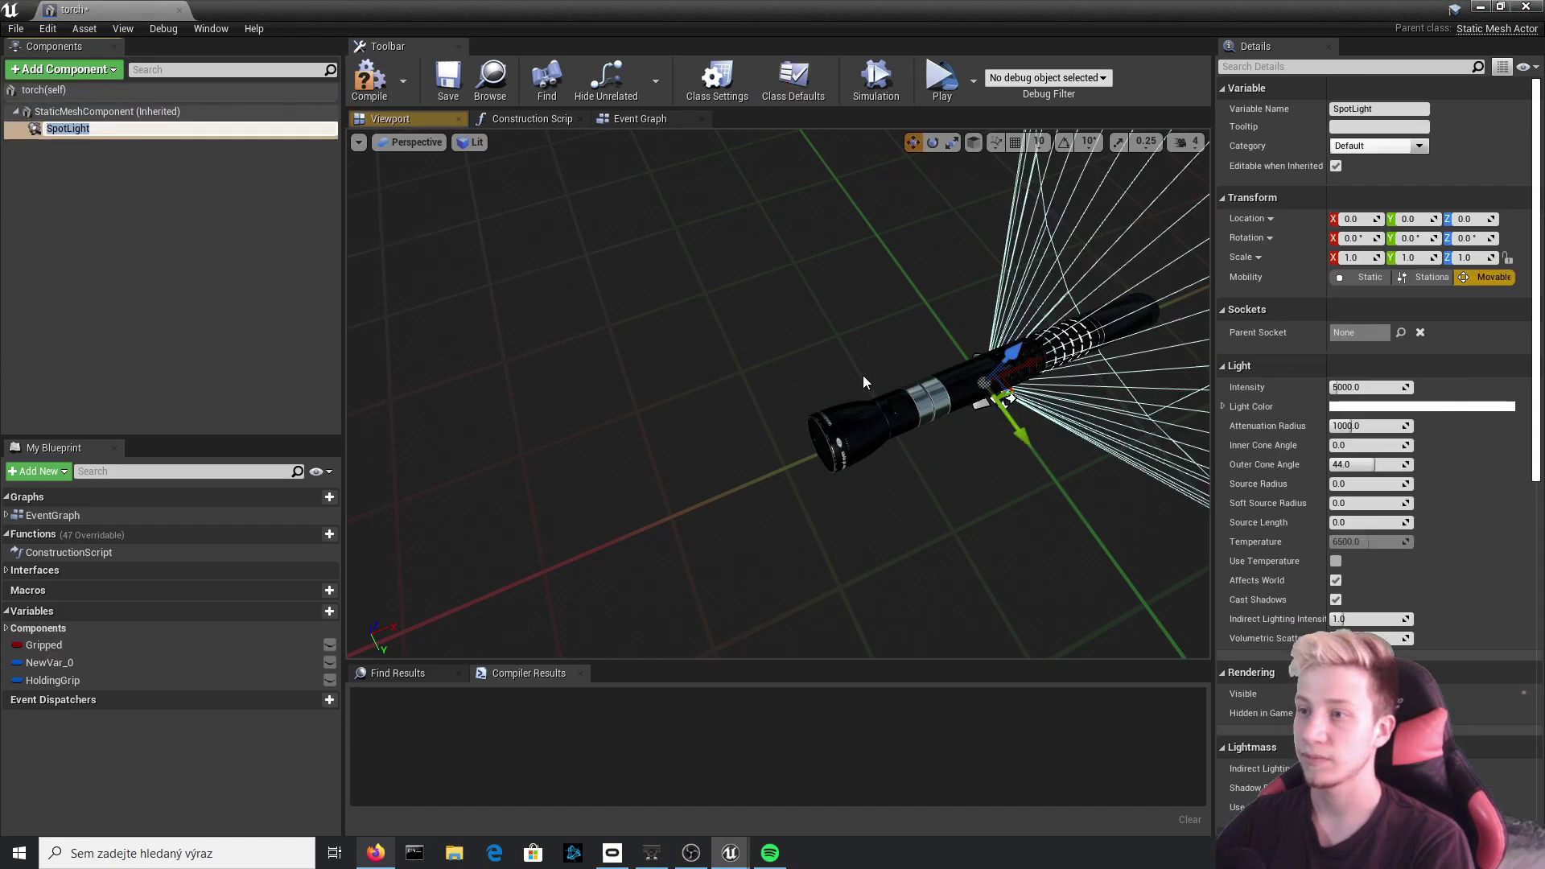
pyautogui.press('Return')
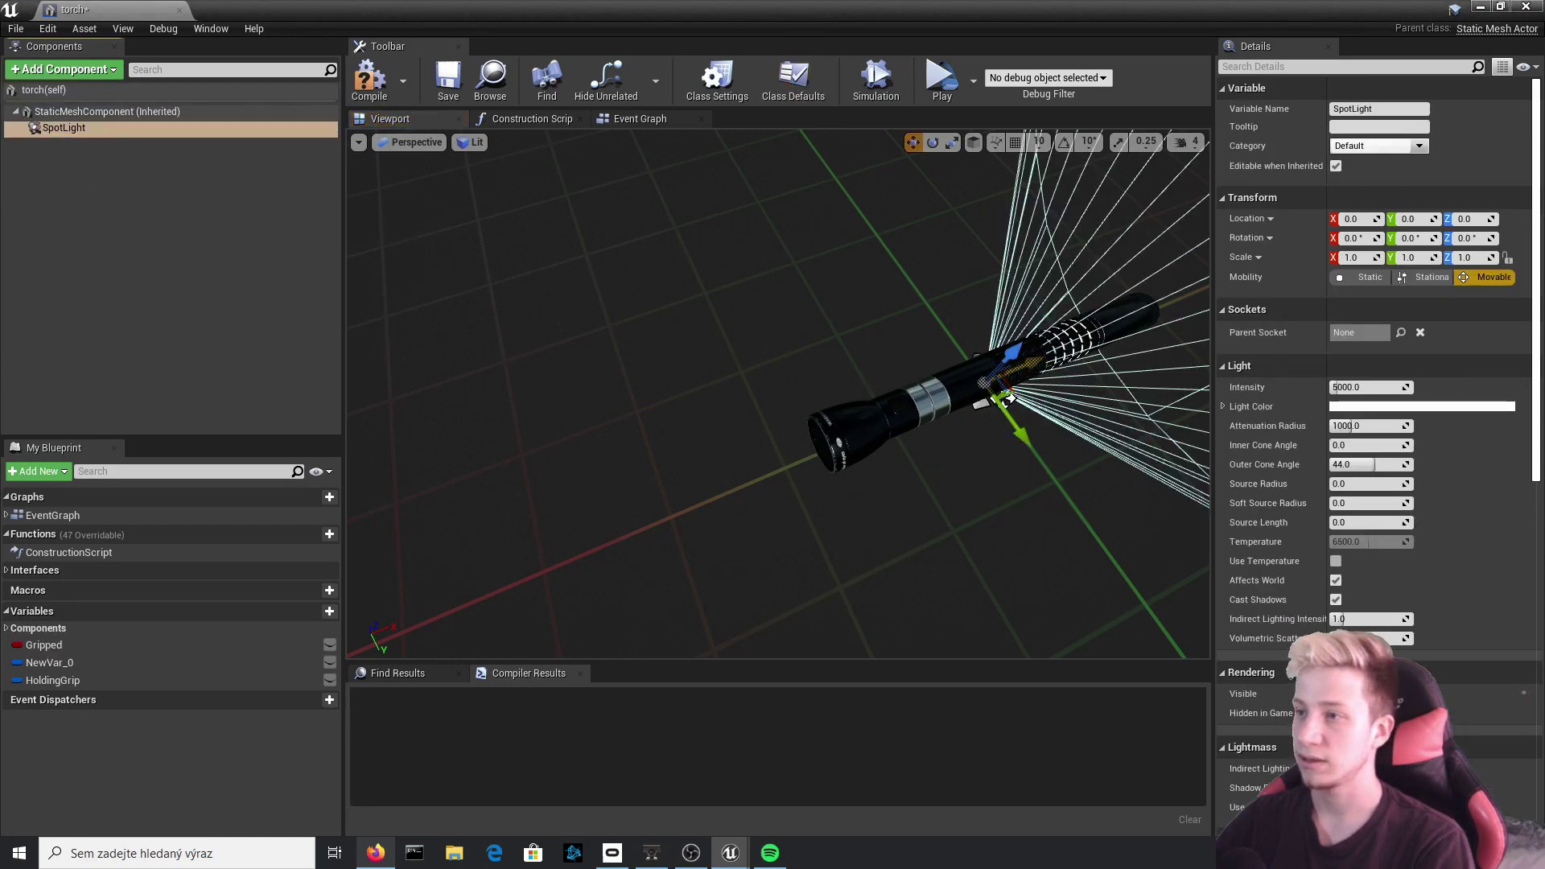
# Rotate the spot light 180° about Z and move it to the flashlight's head, at X about -11.6.
pyautogui.moveTo(1070, 404); pyautogui.dragTo(1070, 388, button='right')
pyautogui.press('e')
pyautogui.moveTo(1030, 479); pyautogui.dragTo(1005, 356)
pyautogui.press('w')
pyautogui.moveTo(994, 420); pyautogui.dragTo(831, 501)
# Set the spot light's intensity to 50000 and its light color to red, and compile the torch blueprint.
pyautogui.click(1392, 392)
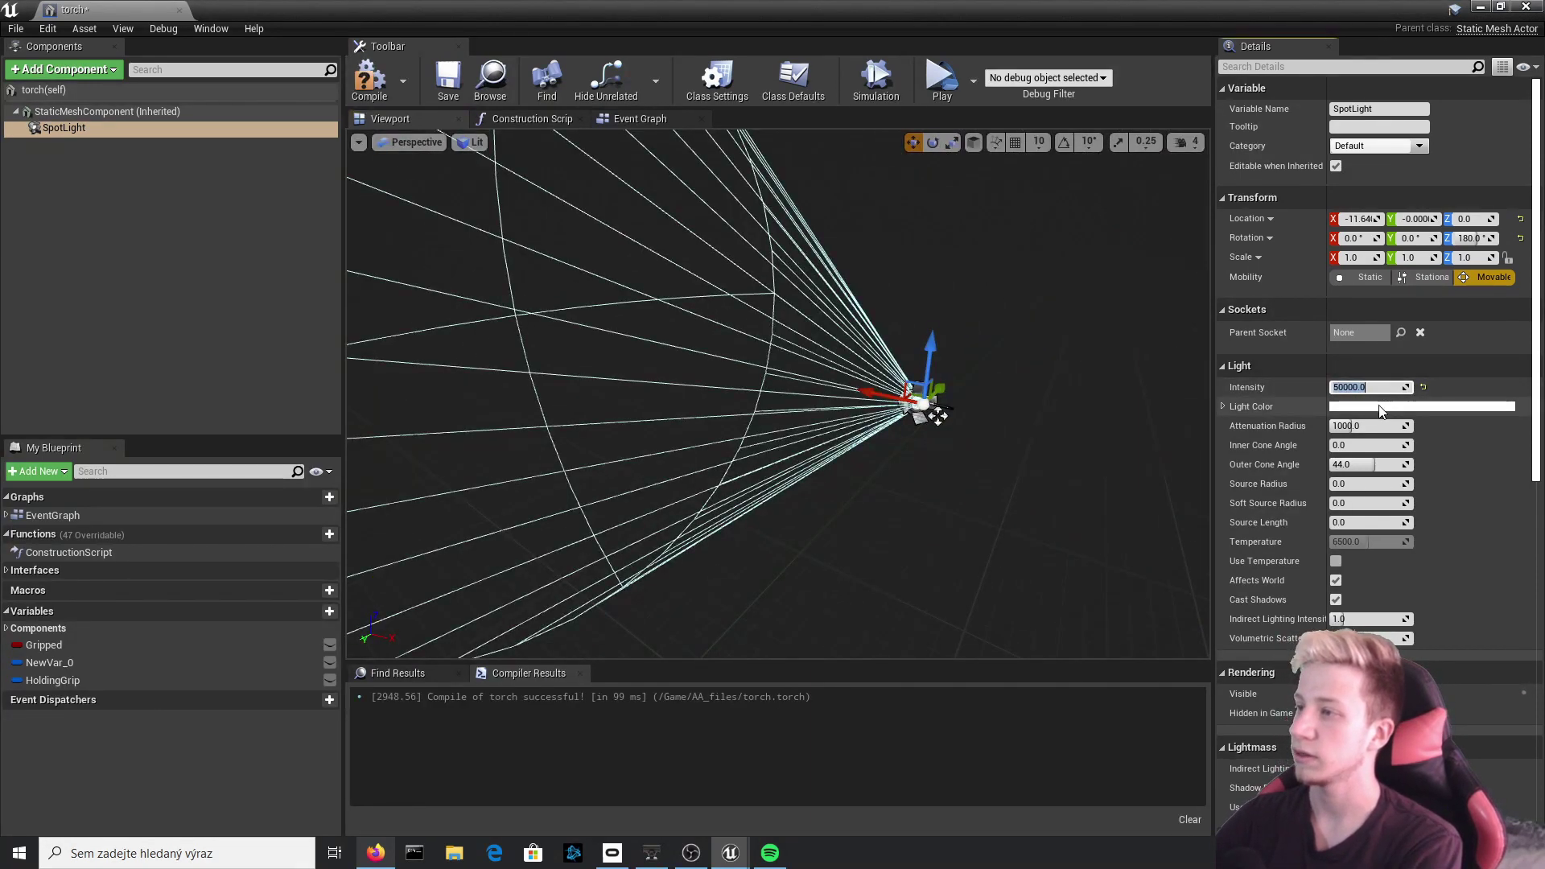
pyautogui.click(1376, 406)
pyautogui.moveTo(1157, 543); pyautogui.dragTo(1204, 544)
pyautogui.click(1259, 787)
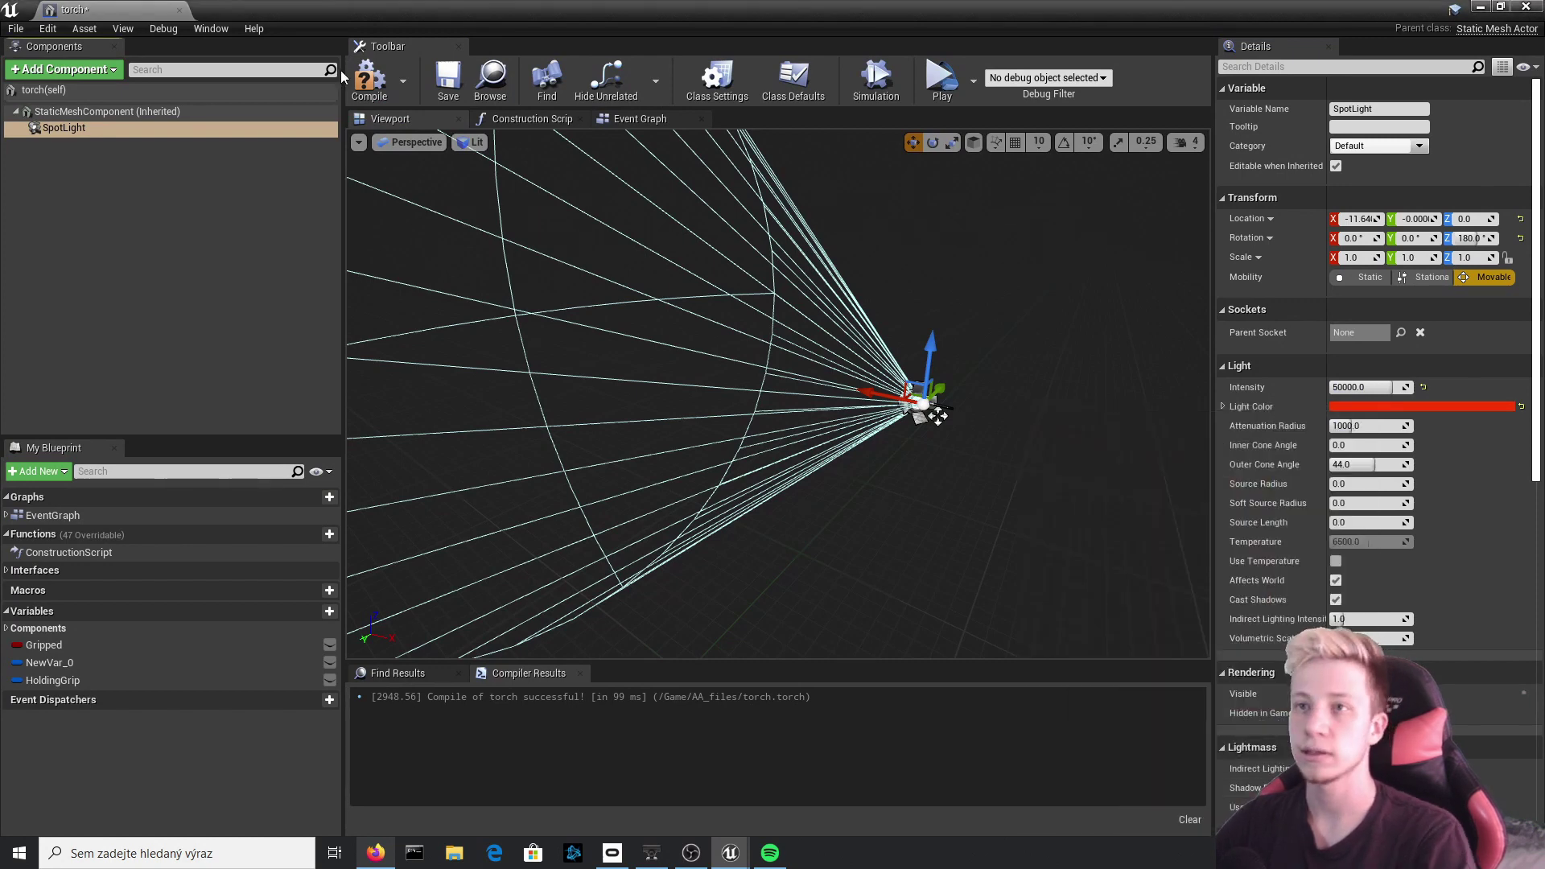
pyautogui.click(369, 76)
# Place a trial torch in the level beside the weapon wall, view its light, and delete it.
pyautogui.moveTo(681, 9); pyautogui.dragTo(669, 14)
pyautogui.moveTo(785, 327); pyautogui.dragTo(531, 329, button='right')
pyautogui.moveTo(498, 145); pyautogui.dragTo(507, 135, button='right')
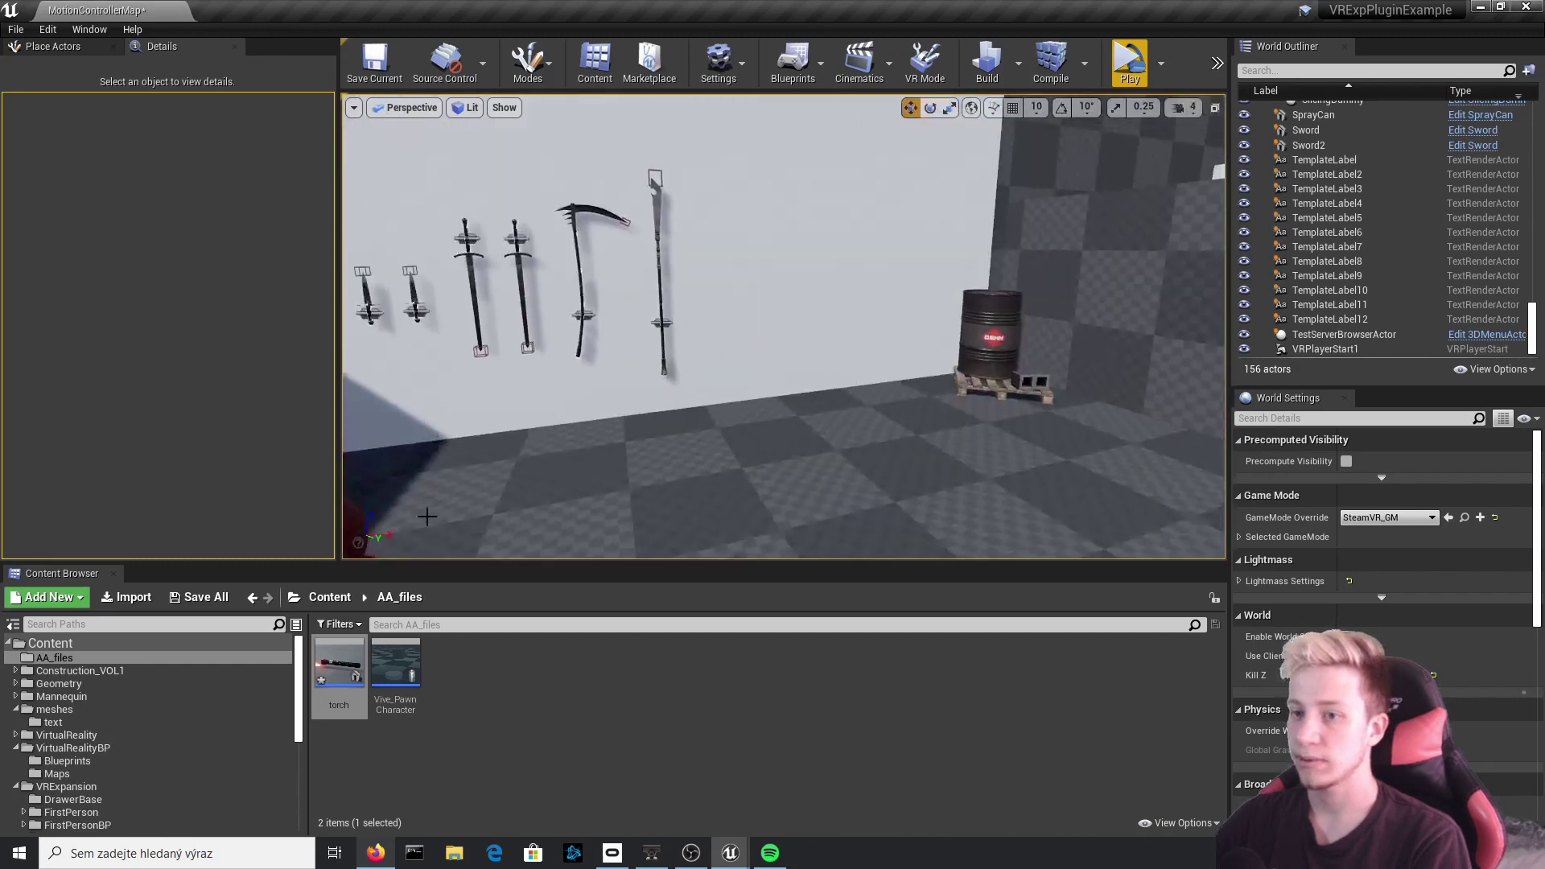
pyautogui.moveTo(339, 662); pyautogui.dragTo(1044, 311)
pyautogui.moveTo(1055, 369); pyautogui.dragTo(805, 302, button='right')
pyautogui.press('Delete')
# Return to the torch blueprint, recompile it, and check its Event Graph before showing the 3D viewport again.
pyautogui.hotkey('alt', 'Tab')
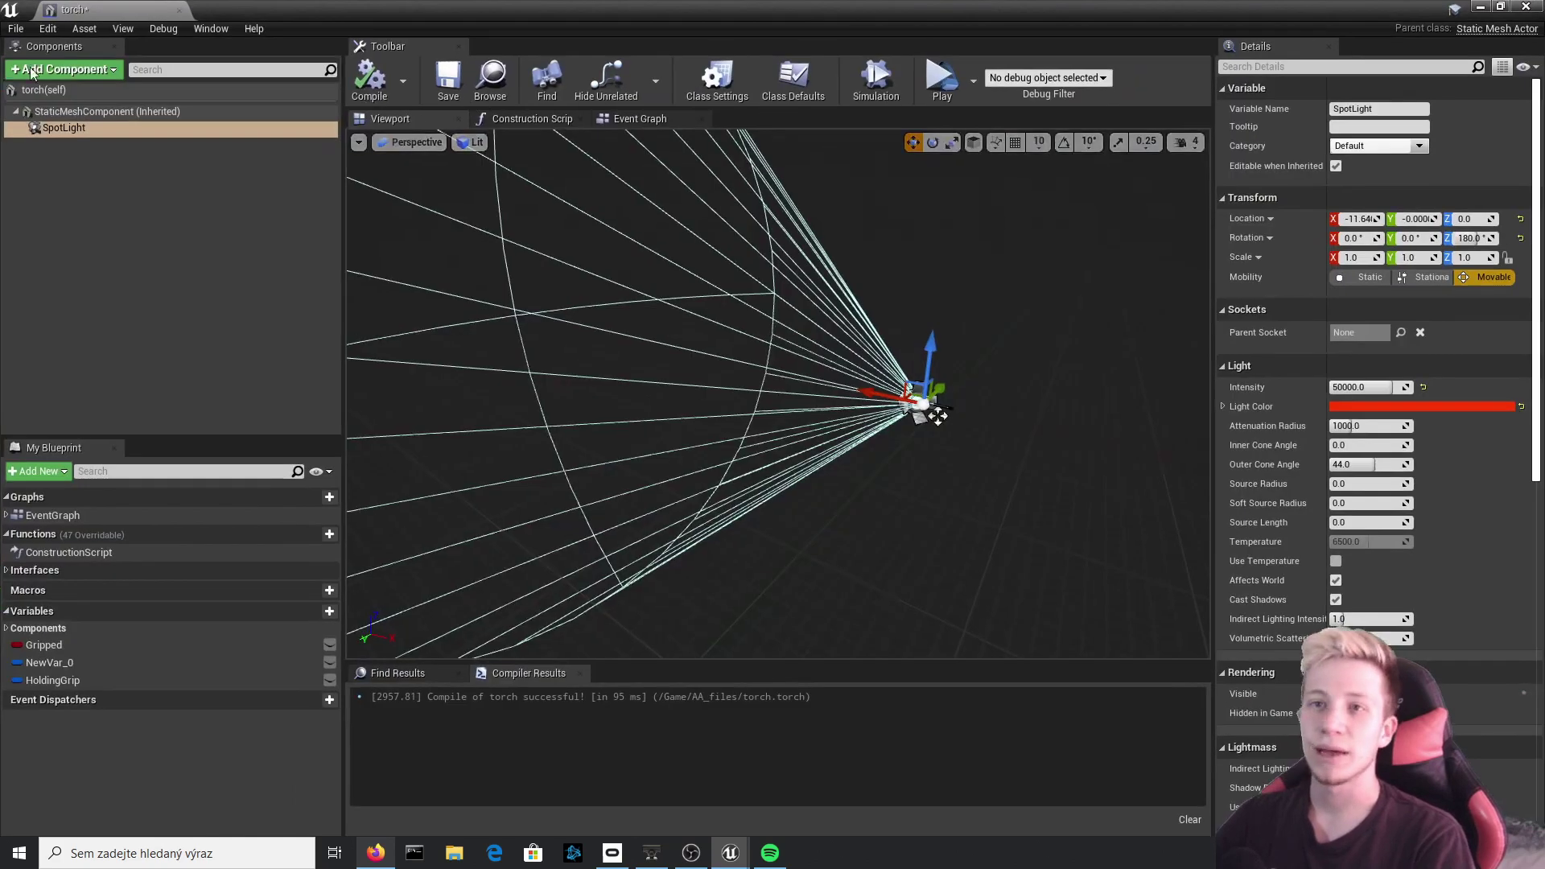
pyautogui.click(371, 74)
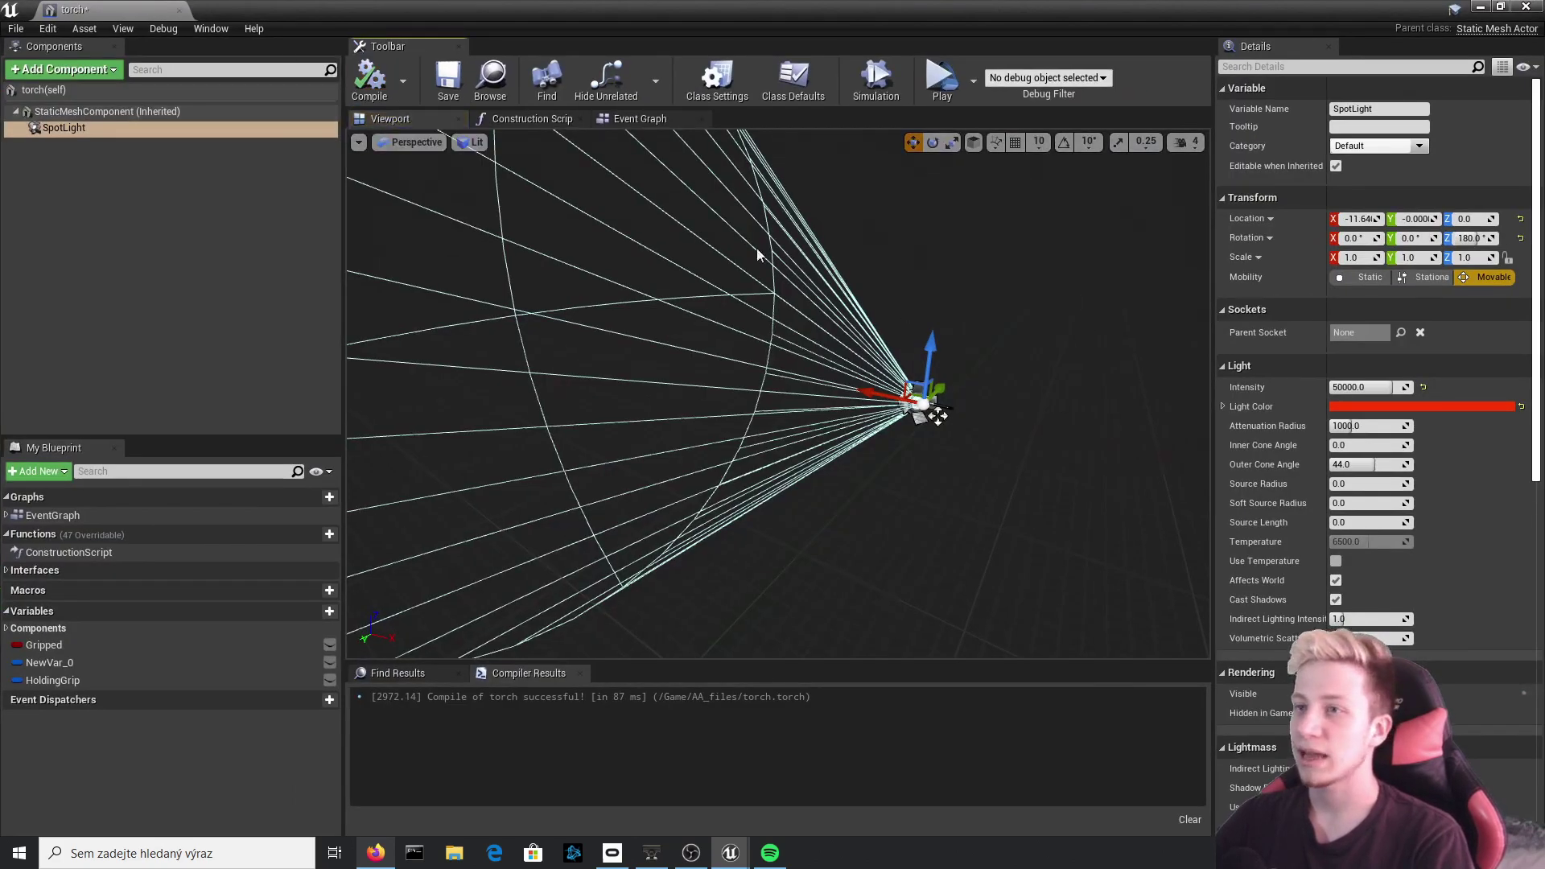
pyautogui.click(654, 117)
pyautogui.click(390, 118)
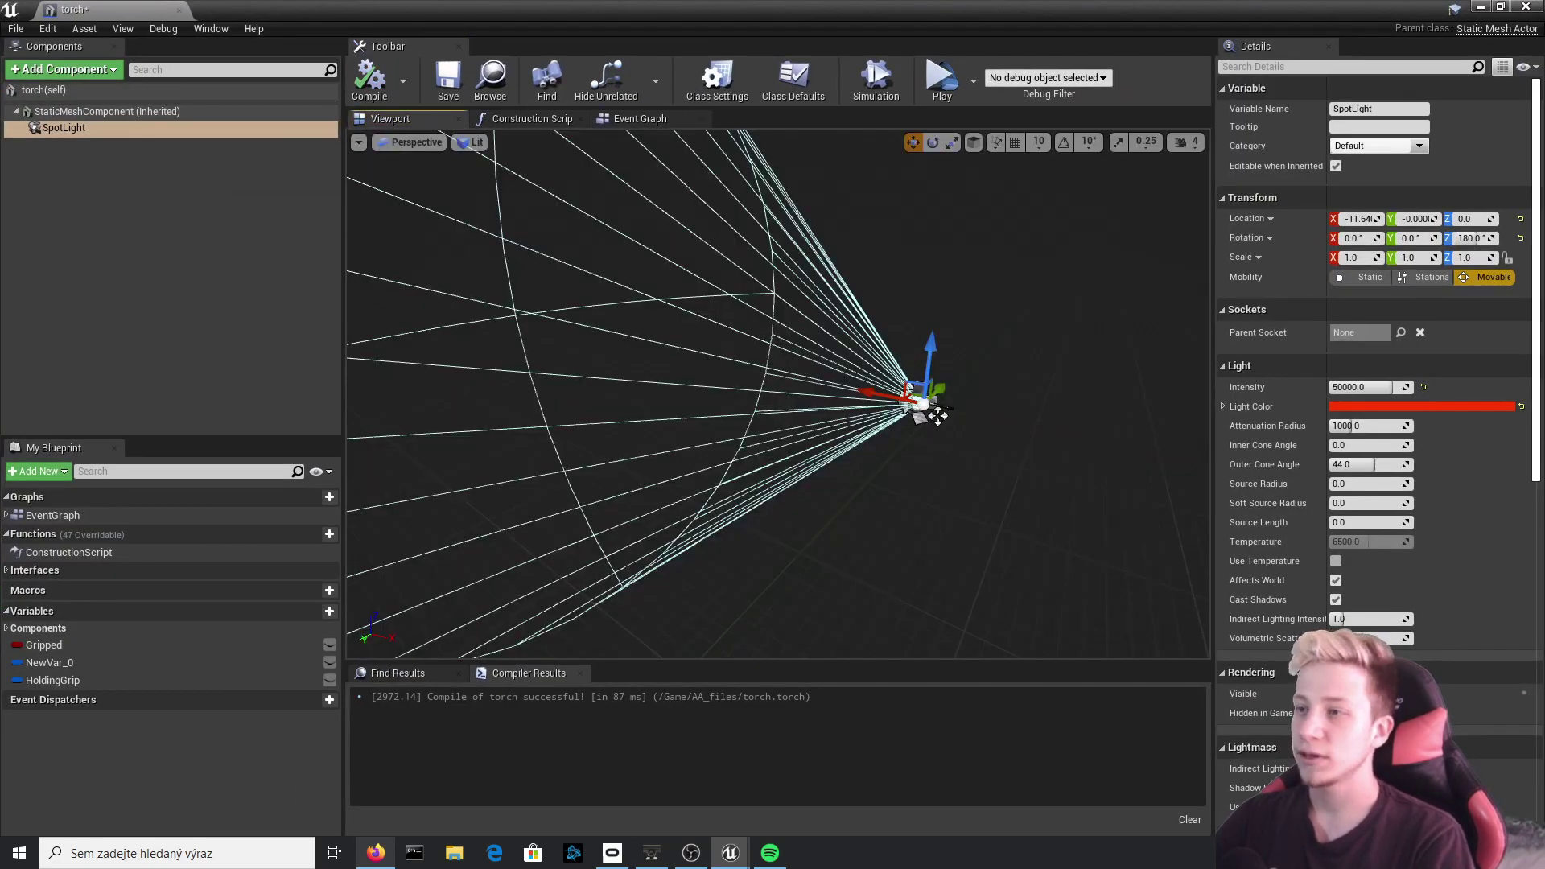
# Adjust the spot light's position at the flashlight's head to X about -12.1 and Z about 1.85, and compile the blueprint.
pyautogui.moveTo(778, 394)
pyautogui.mouseDown(button='right')
pyautogui.moveTo(909, 406)
pyautogui.moveTo(804, 402)
pyautogui.mouseUp(button='right')
pyautogui.press('w')
pyautogui.press('s')
pyautogui.moveTo(648, 321); pyautogui.dragTo(899, 423, button='right')
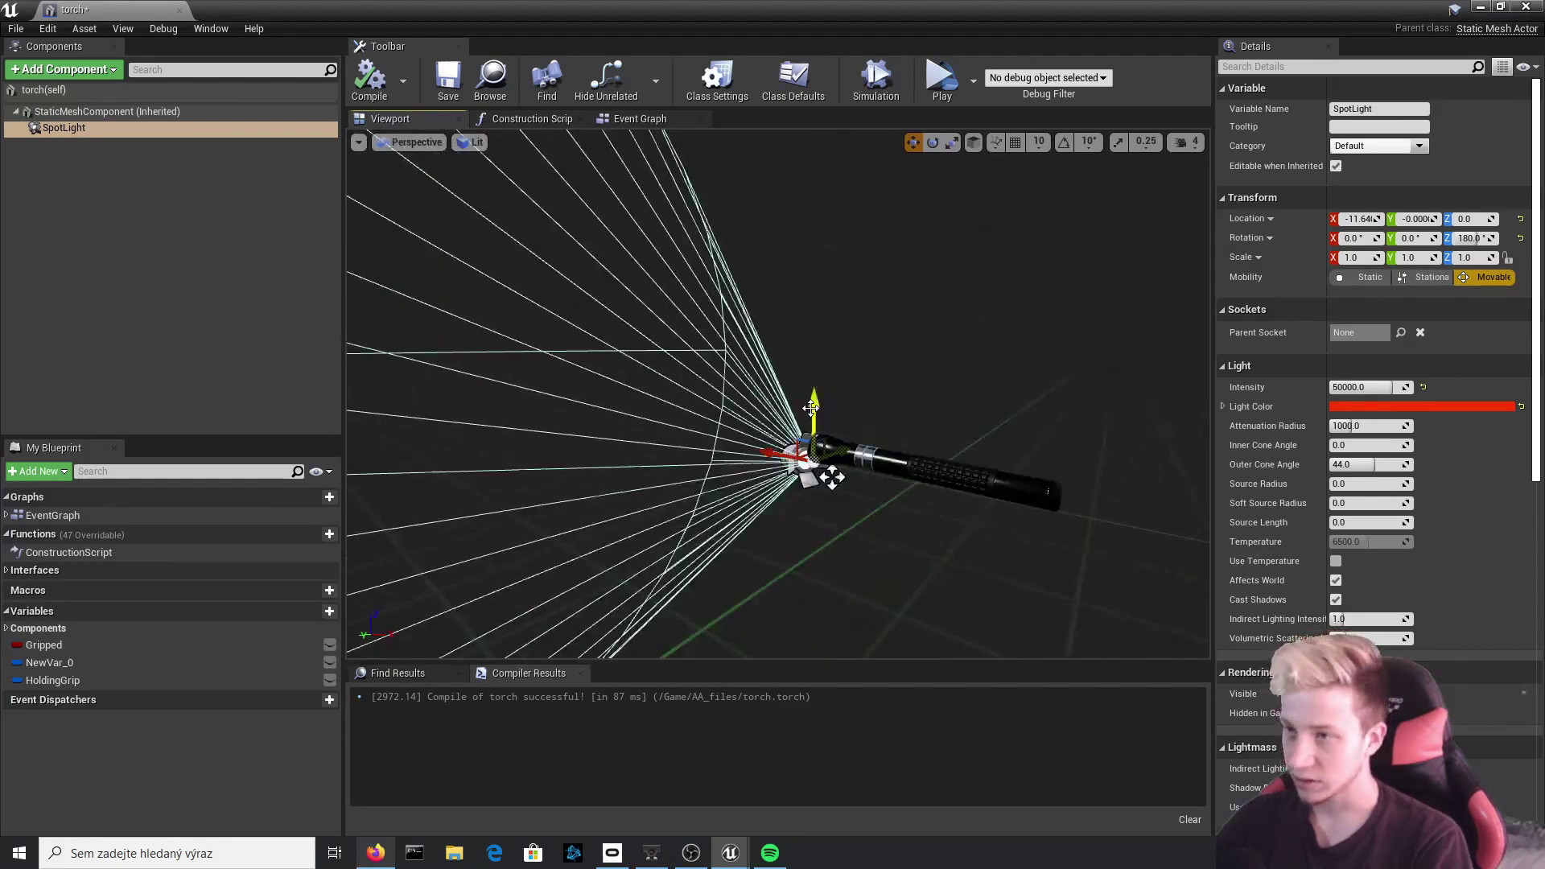
pyautogui.moveTo(810, 408); pyautogui.dragTo(769, 432)
pyautogui.click(369, 78)
# Add a VRButton component and parent it directly to the inherited StaticMeshComponent rather than the spot light.
pyautogui.click(56, 69)
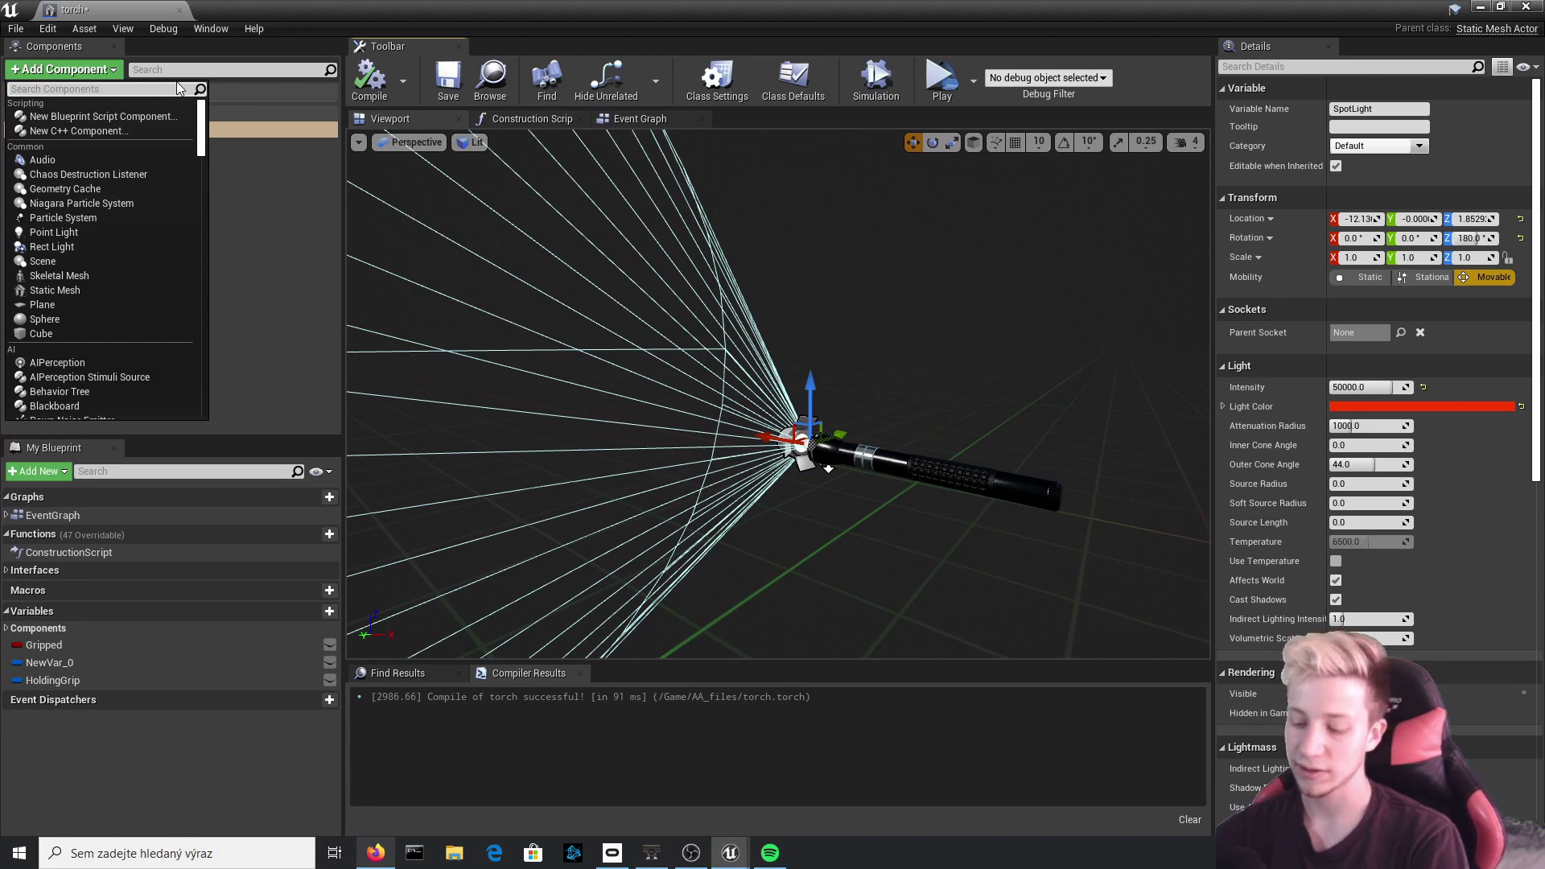
pyautogui.write('butt')
pyautogui.press('Down')
pyautogui.press('Down')
pyautogui.press('Down')
pyautogui.press('Return')
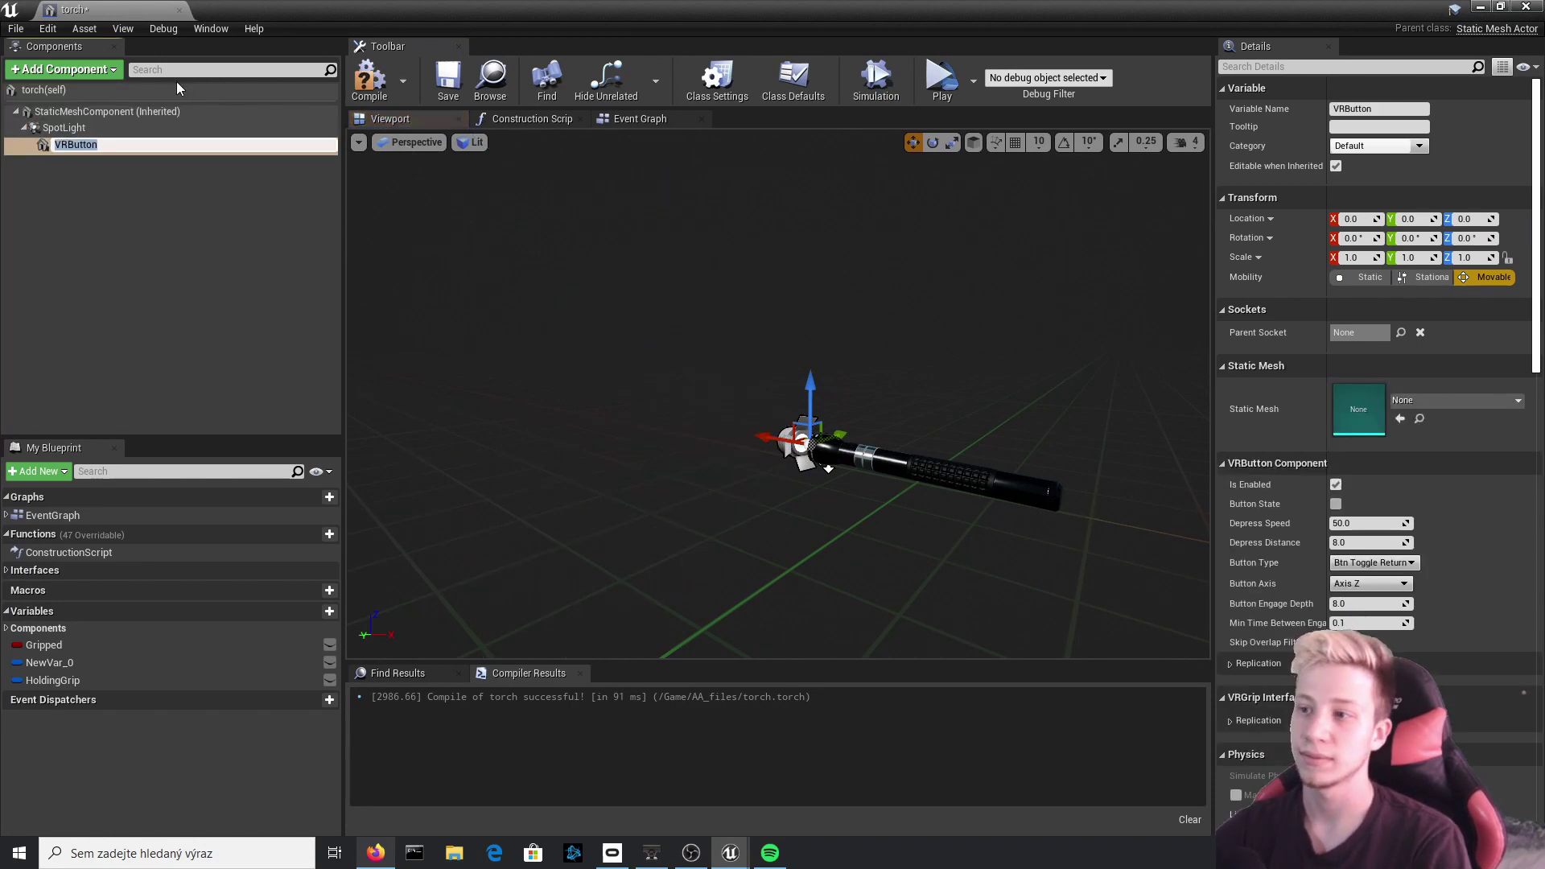
pyautogui.click(138, 204)
pyautogui.click(81, 131)
pyautogui.moveTo(56, 142); pyautogui.dragTo(61, 109)
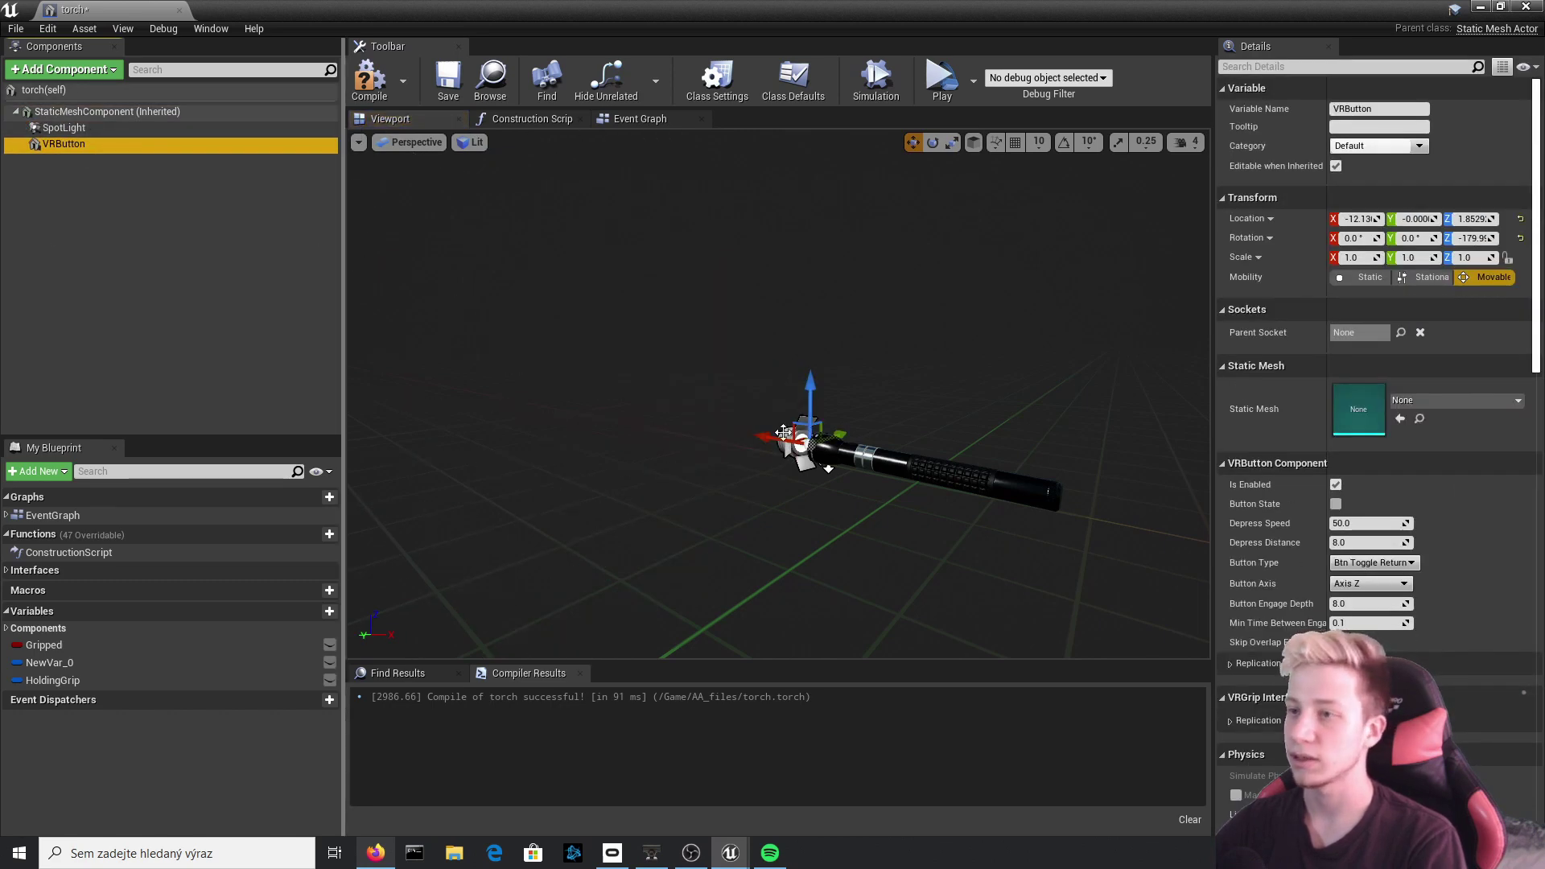
# Move the VRButton just beyond the flashlight's tail, at X about 15.8, and assign it the ButtonTop static mesh.
pyautogui.moveTo(828, 468); pyautogui.dragTo(1151, 491)
pyautogui.click(1427, 407)
pyautogui.write('button')
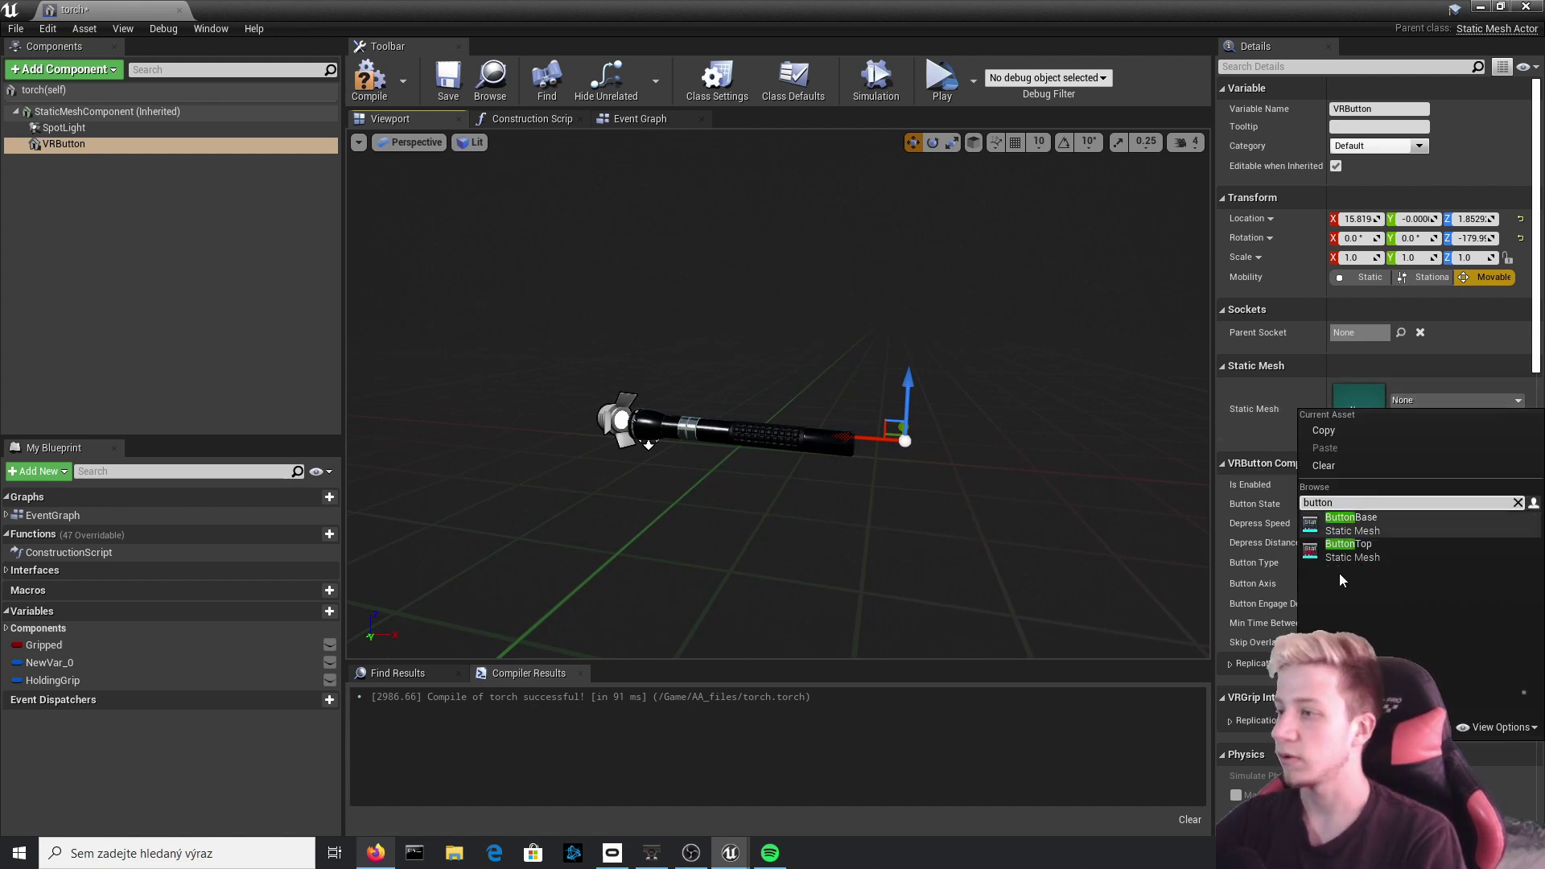
pyautogui.click(1398, 555)
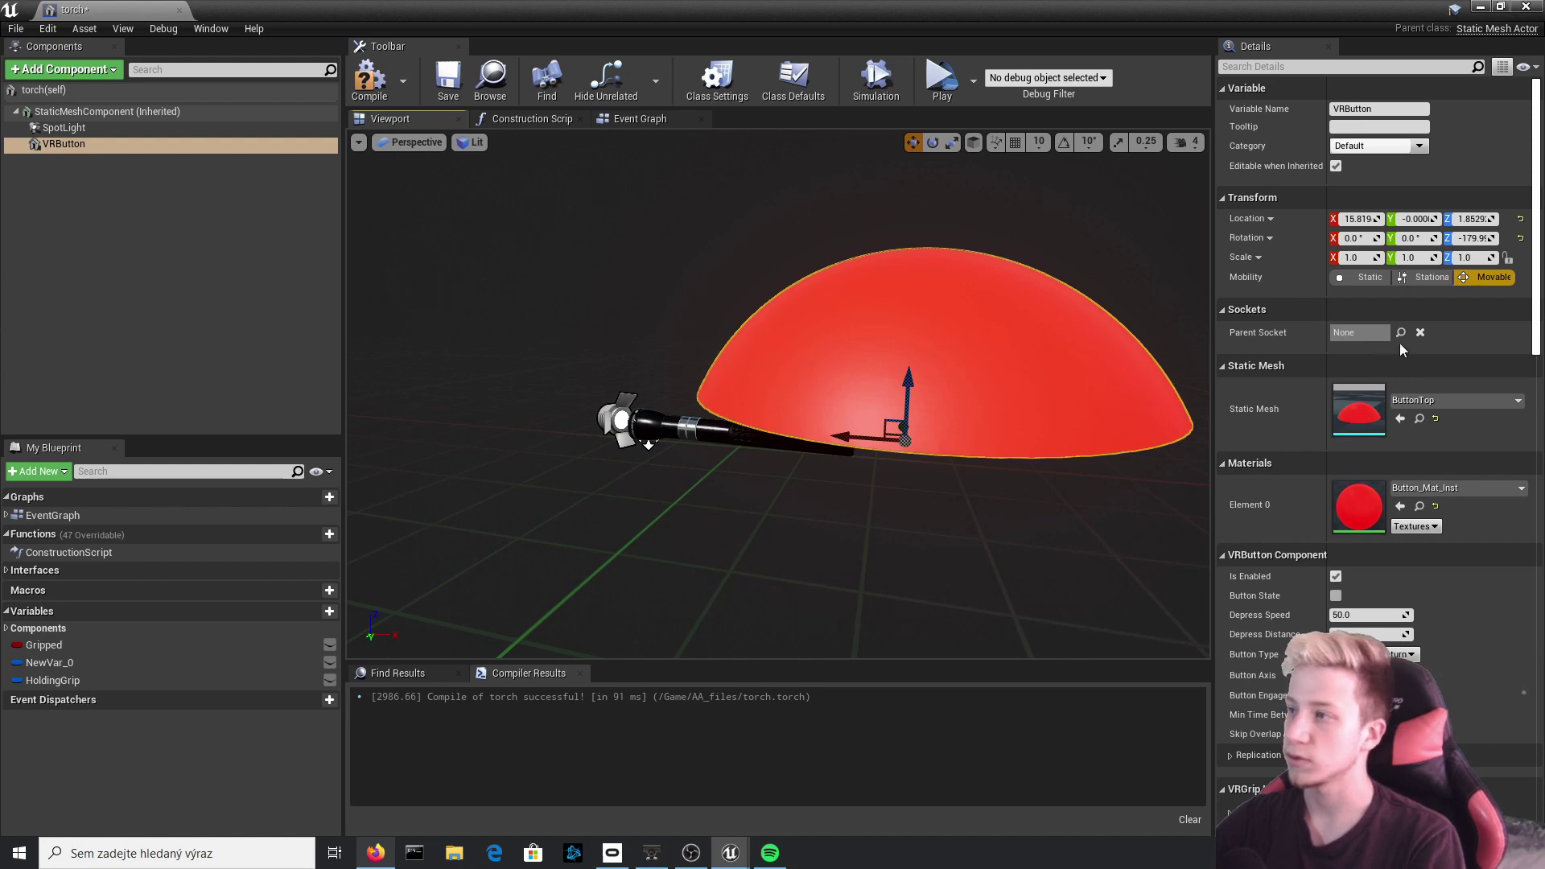
# Lock the VRButton's scale proportions, scale it uniformly to 0.1, and set its Y rotation to 90°.
pyautogui.click(1368, 259)
pyautogui.write('0')
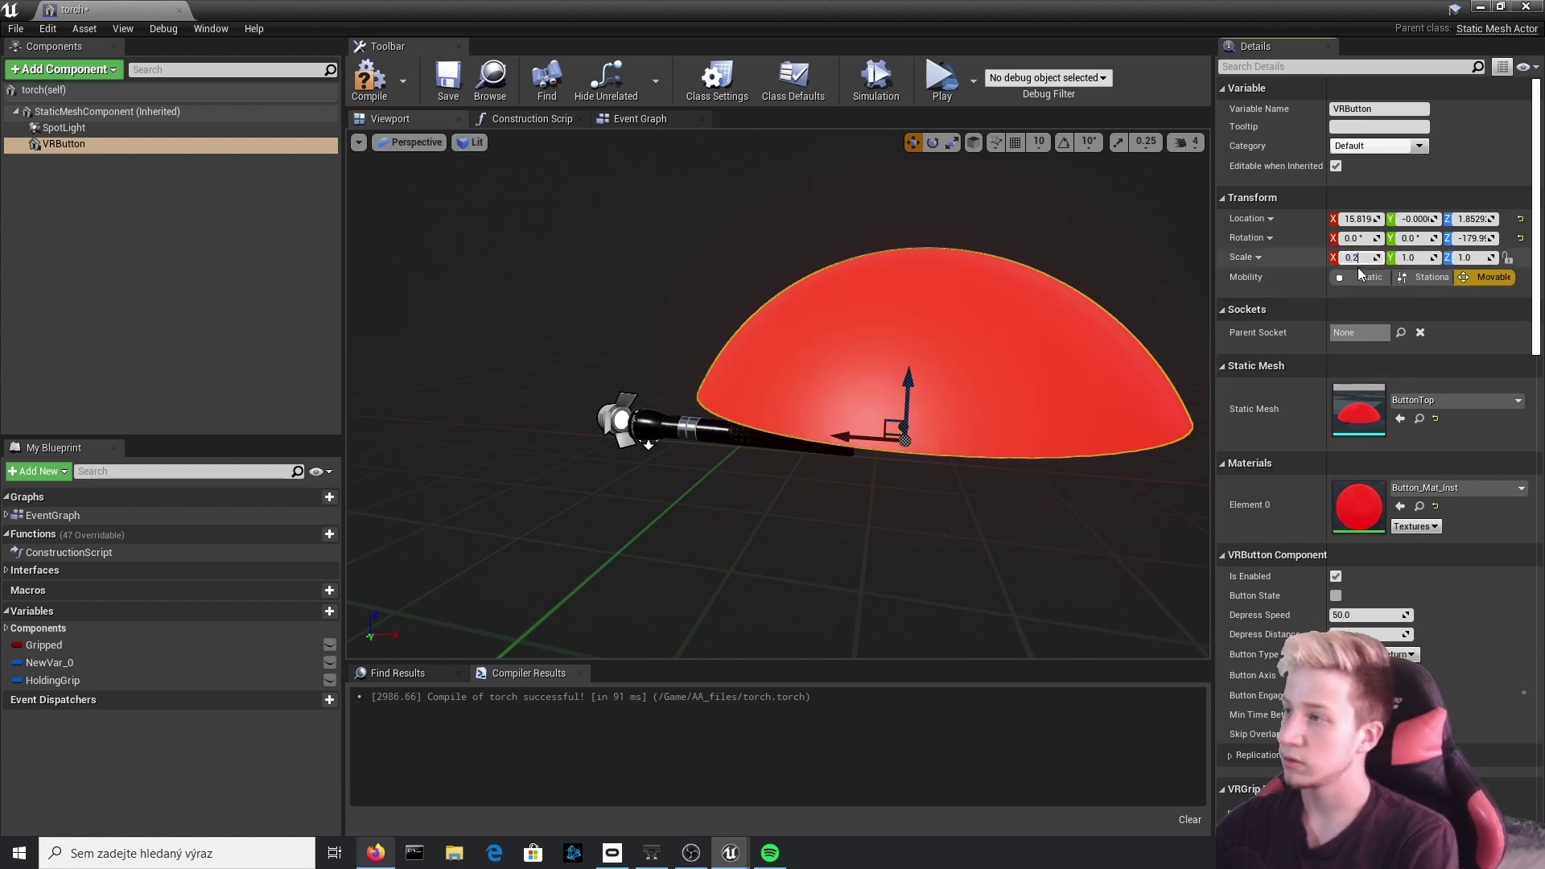
pyautogui.click(1509, 258)
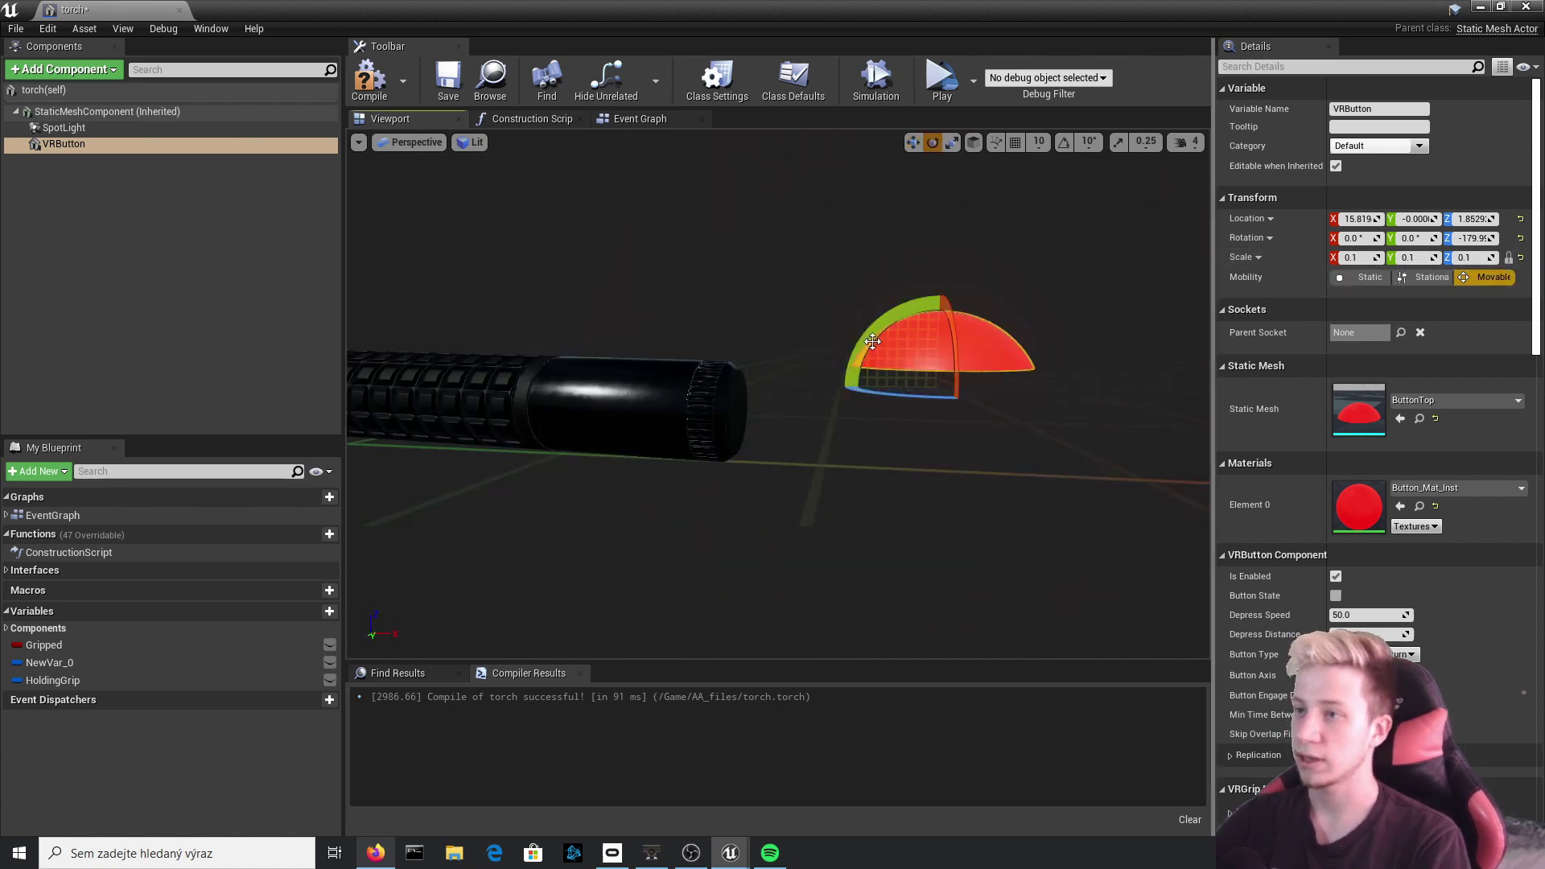
pyautogui.moveTo(875, 344); pyautogui.dragTo(836, 401)
pyautogui.click(1418, 237)
pyautogui.write('90')
pyautogui.press('Return')
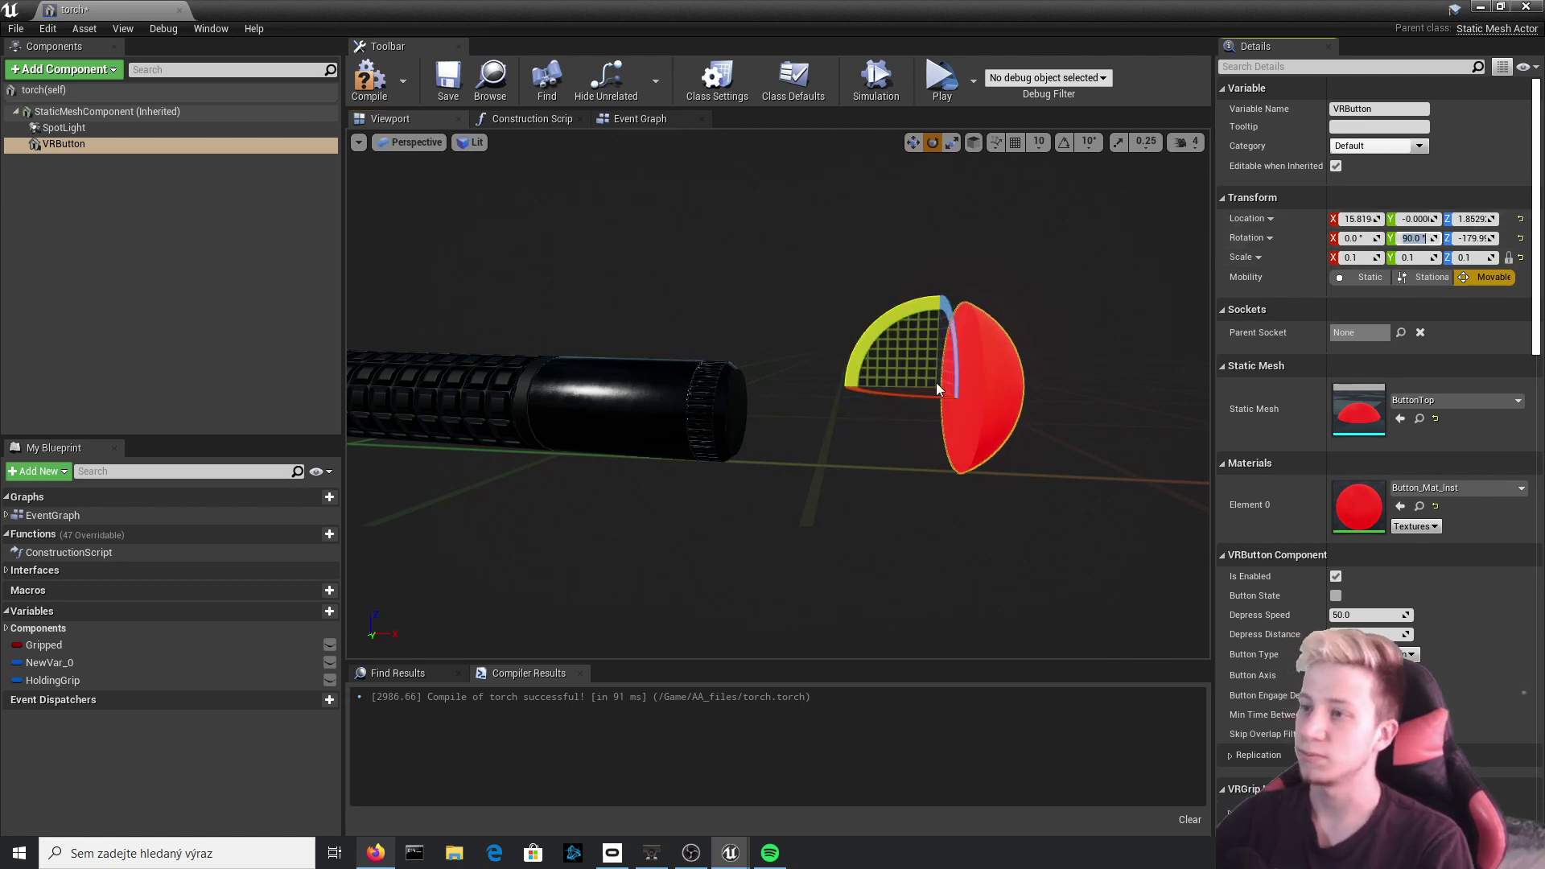
# Fit the VRButton onto the flashlight's tail end at X about 11 and Z about 1.24, with a uniform scale of 0.05.
pyautogui.write('w')
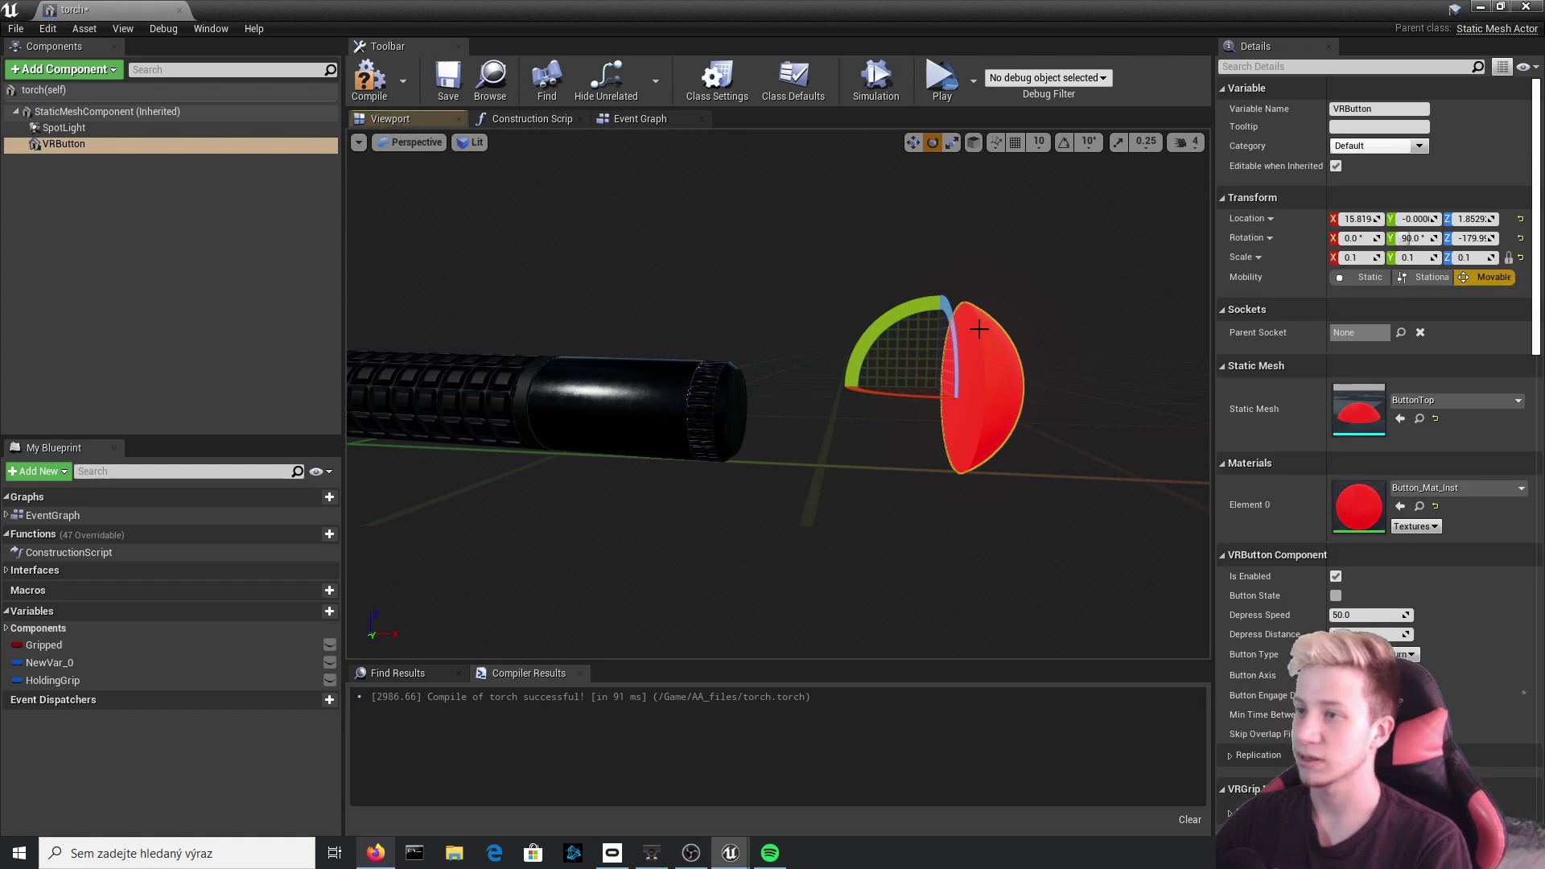
pyautogui.write('w')
pyautogui.moveTo(999, 391); pyautogui.dragTo(765, 389)
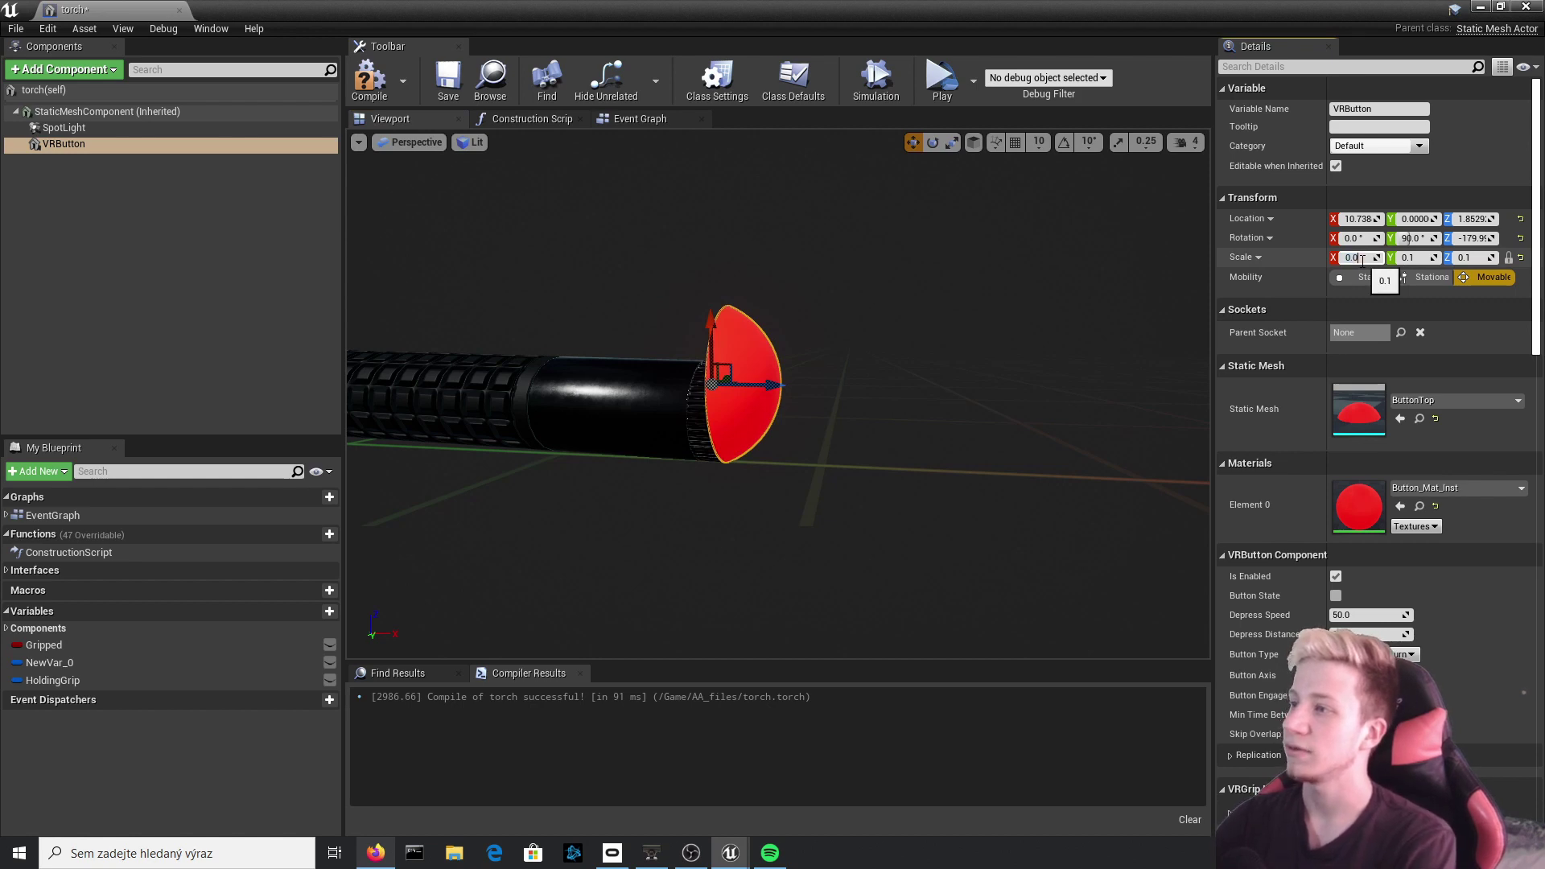
pyautogui.press('Return')
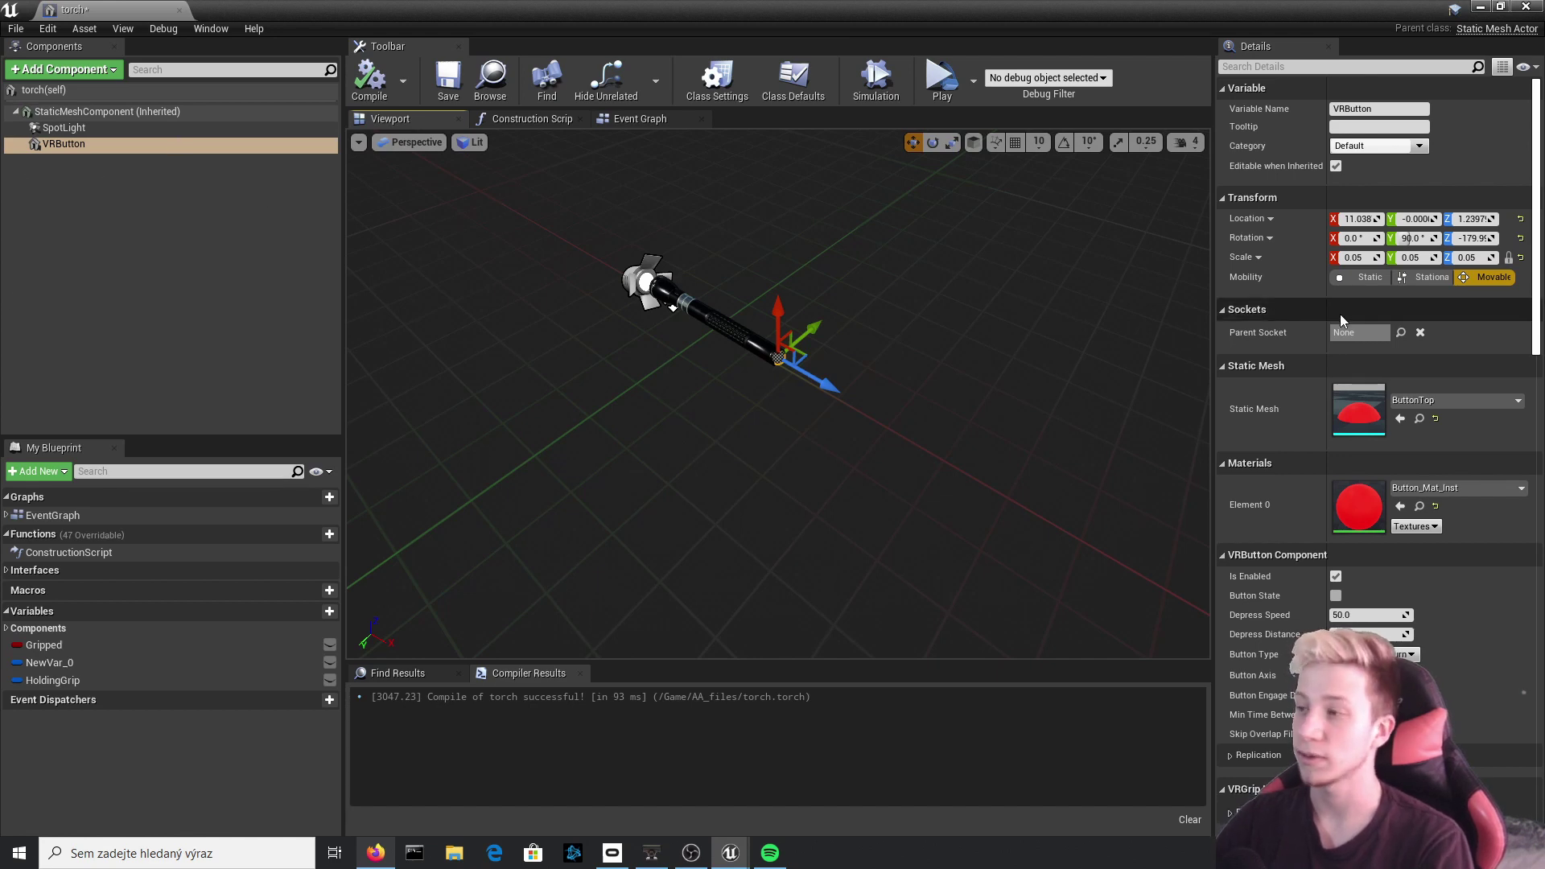
# Add the VRButton's On Button State Changed event to the Event Graph and connect it to a Flip Flop node.
pyautogui.scroll(-10, 1413, 287)
pyautogui.scroll(-15, 1281, 321)
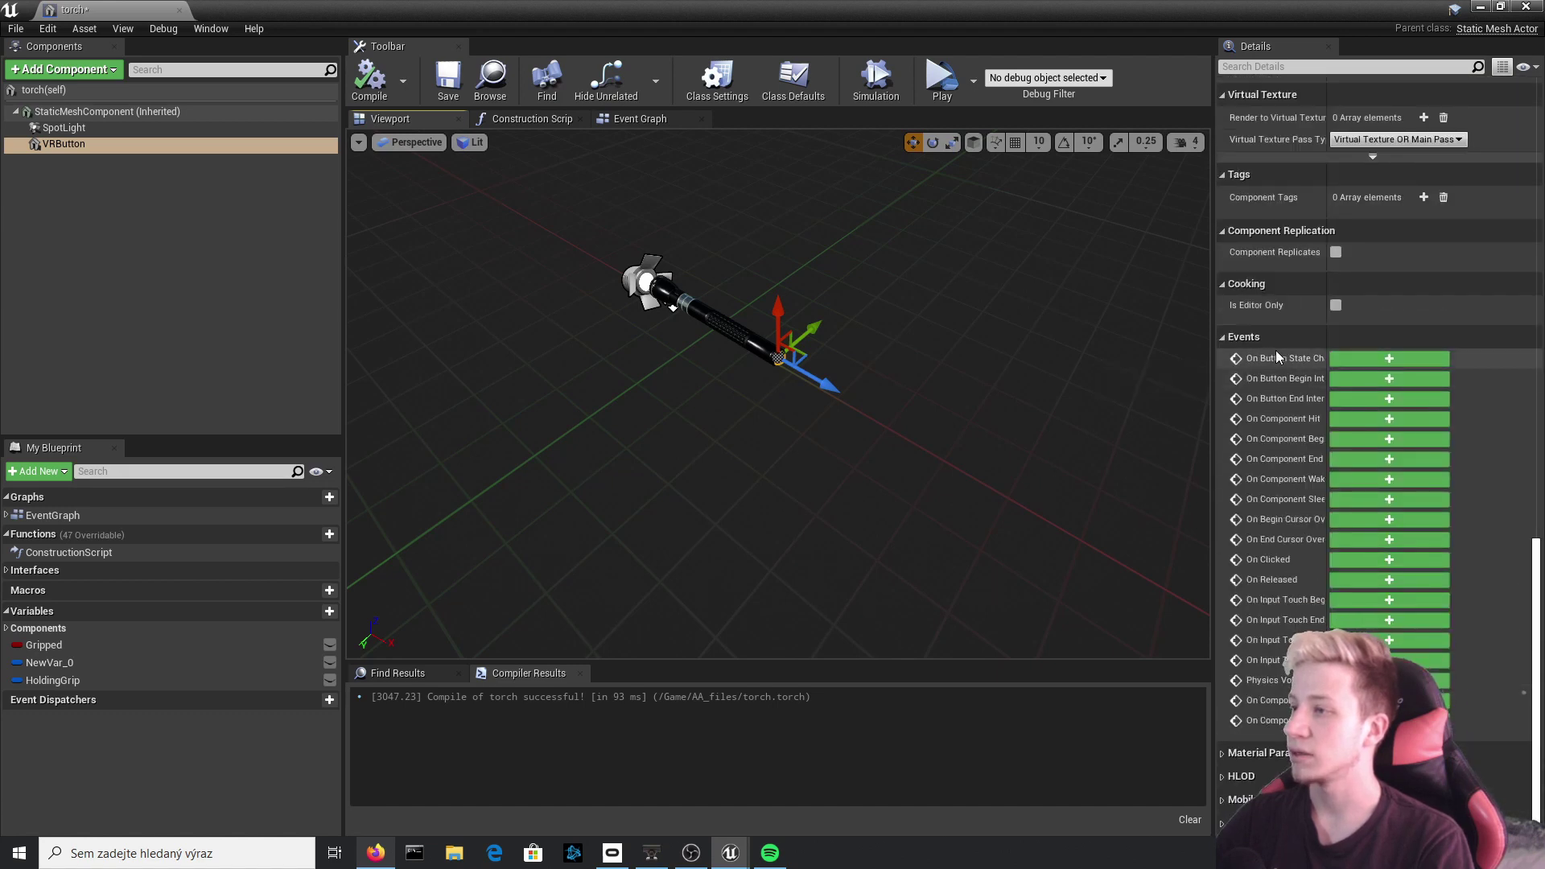
pyautogui.click(1379, 358)
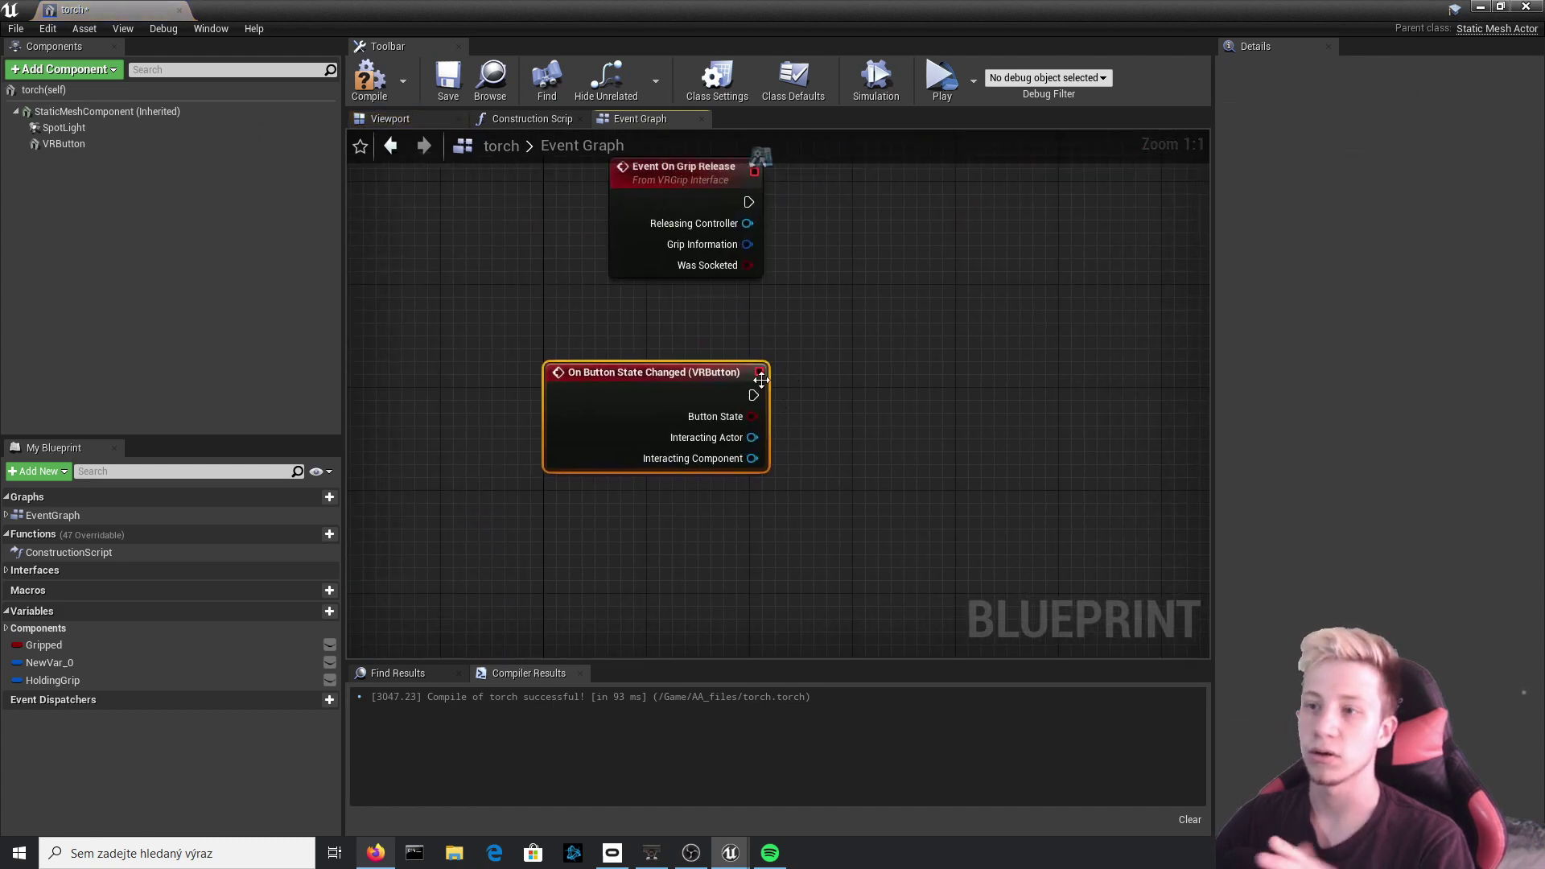
pyautogui.moveTo(676, 422); pyautogui.dragTo(830, 394)
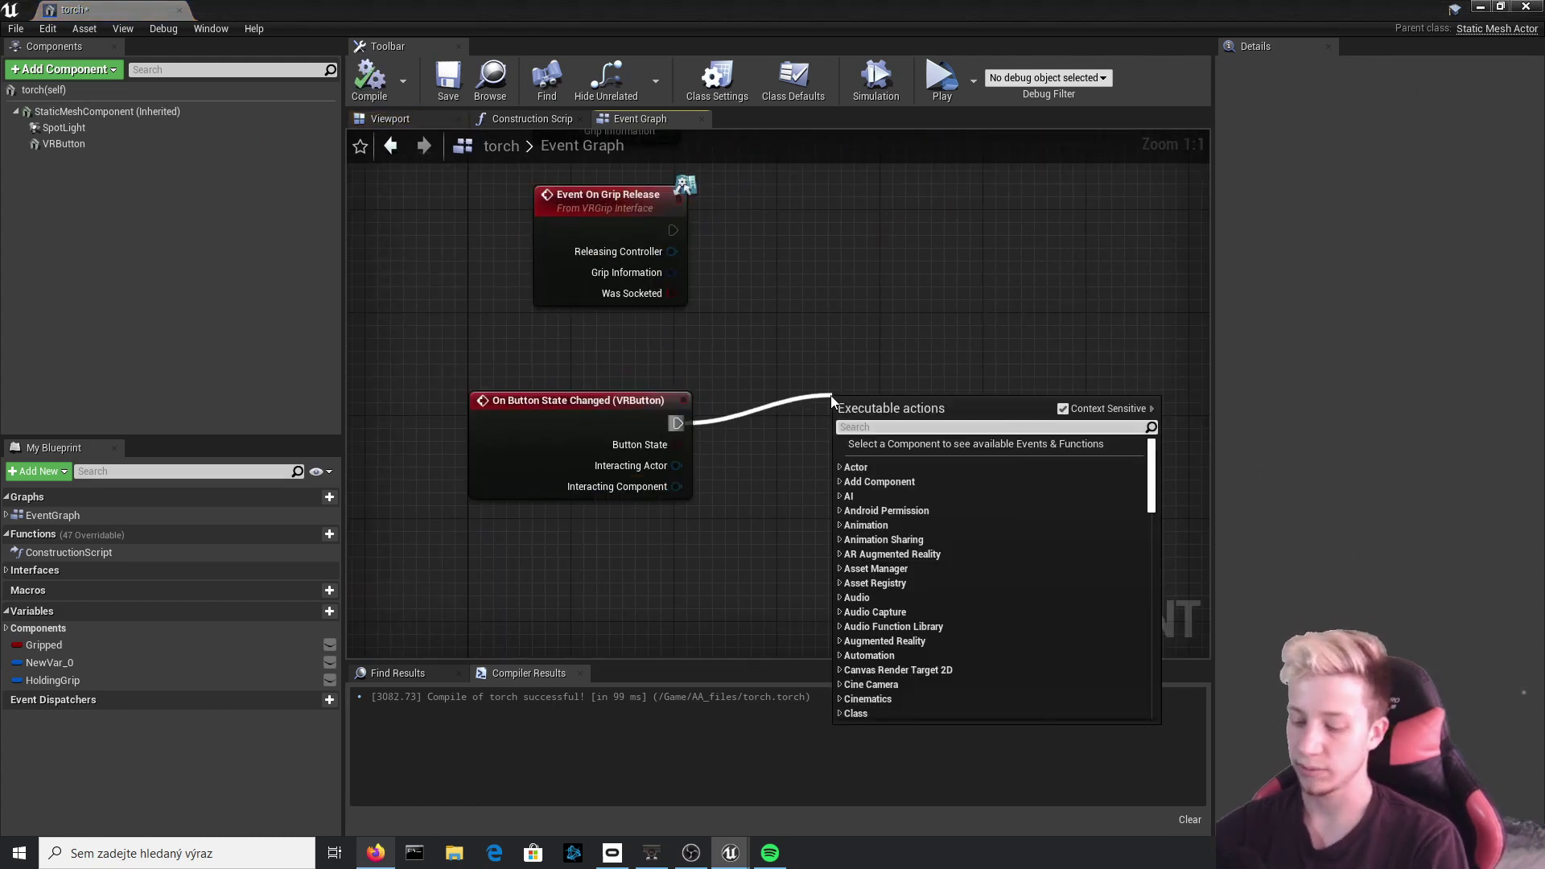
pyautogui.write('flip')
pyautogui.press('Return')
pyautogui.moveTo(969, 527); pyautogui.dragTo(749, 521, button='right')
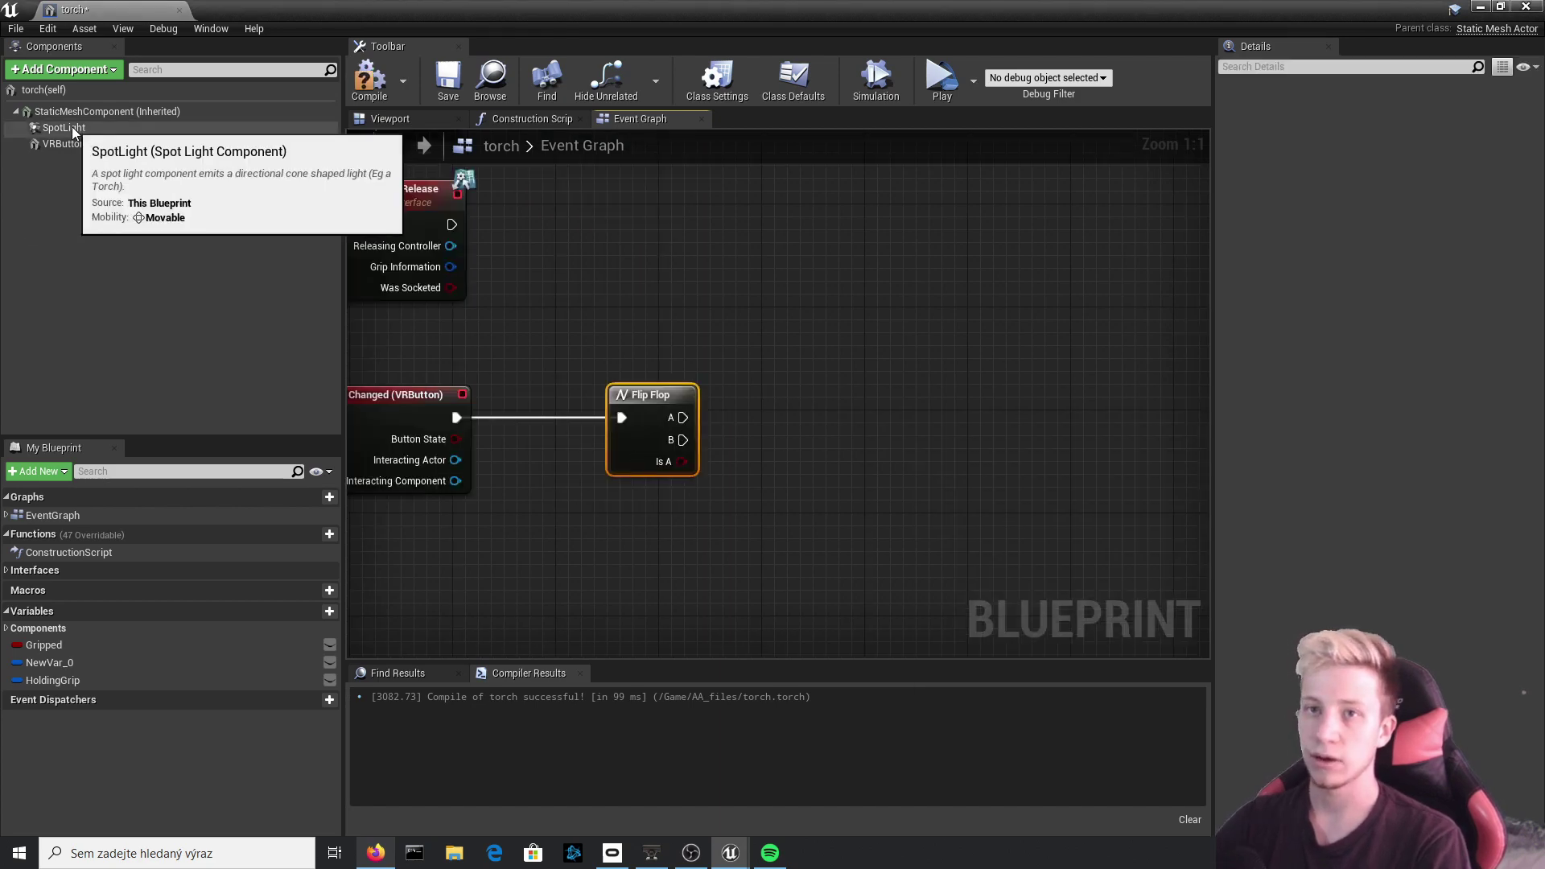
# Add a Spot Light reference with a Set Intensity node, and connect that node to the Flip Flop's A output.
pyautogui.moveTo(73, 133); pyautogui.dragTo(832, 335)
pyautogui.write('set')
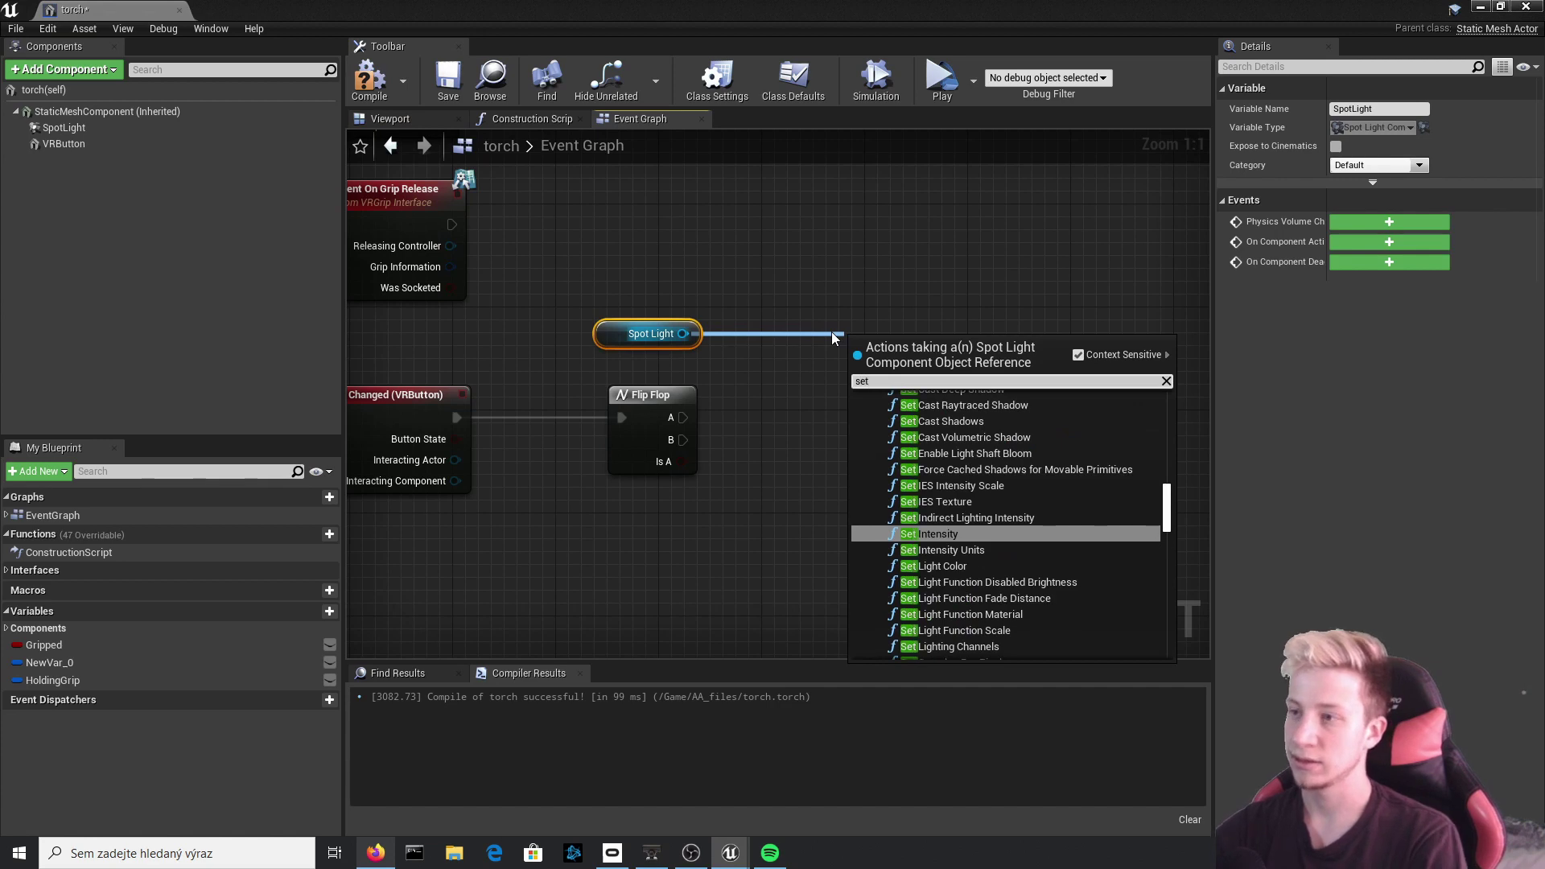
pyautogui.press('Return')
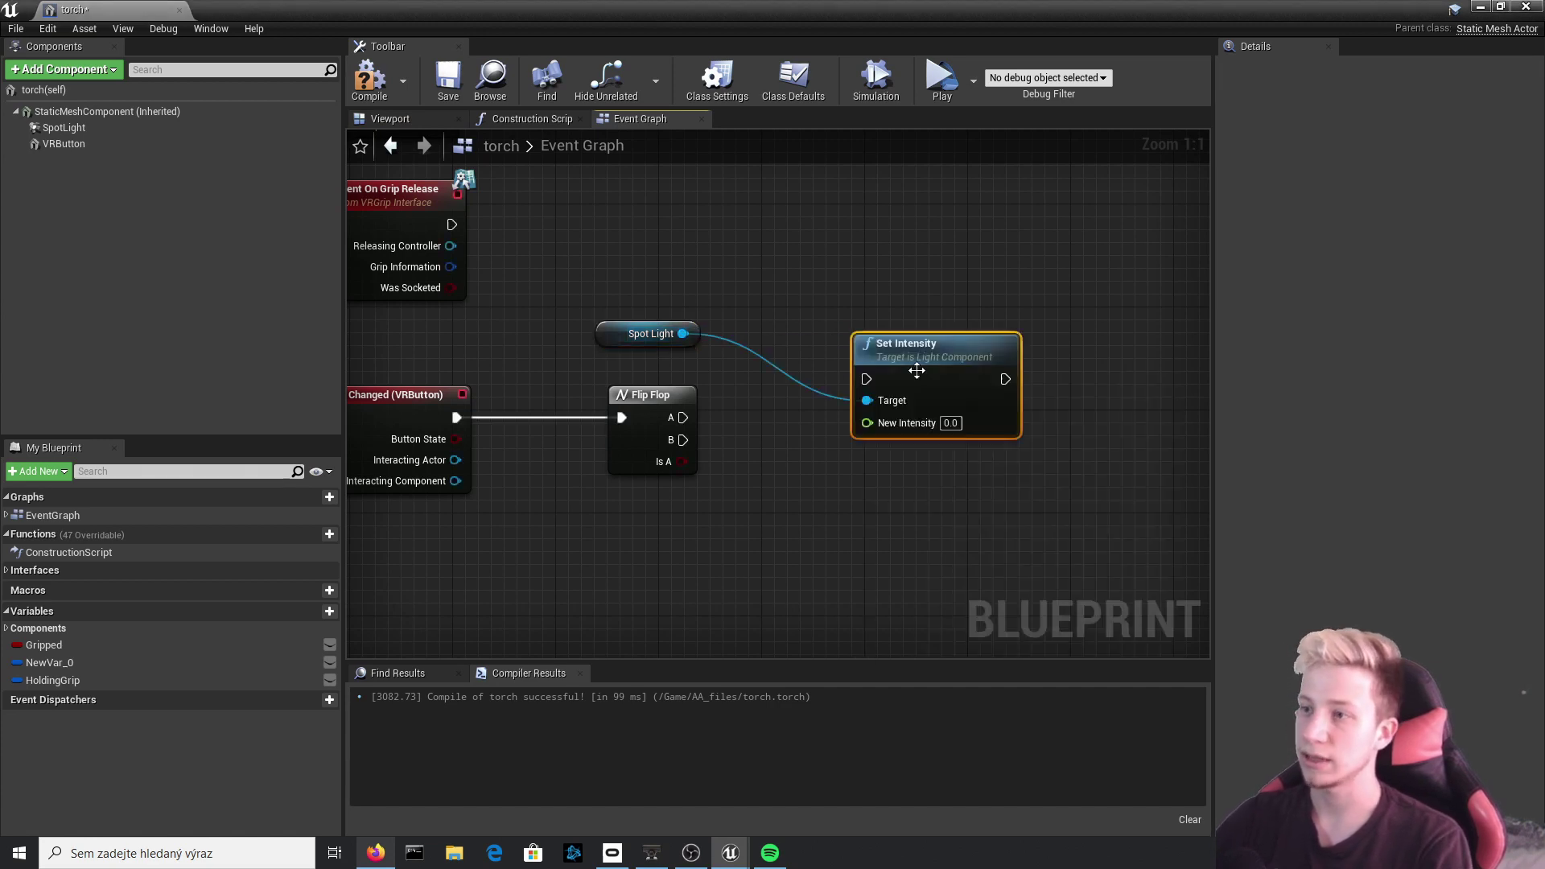
pyautogui.moveTo(866, 378); pyautogui.dragTo(702, 414)
pyautogui.moveTo(968, 384); pyautogui.dragTo(961, 351)
# Duplicate the Spot Light and Set Intensity nodes below, and connect the copy to the Flip Flop's B output.
pyautogui.moveTo(979, 238); pyautogui.dragTo(680, 347)
pyautogui.hotkey('ctrl', 'c')
pyautogui.hotkey('ctrl', 'v')
pyautogui.moveTo(1046, 533); pyautogui.dragTo(684, 441)
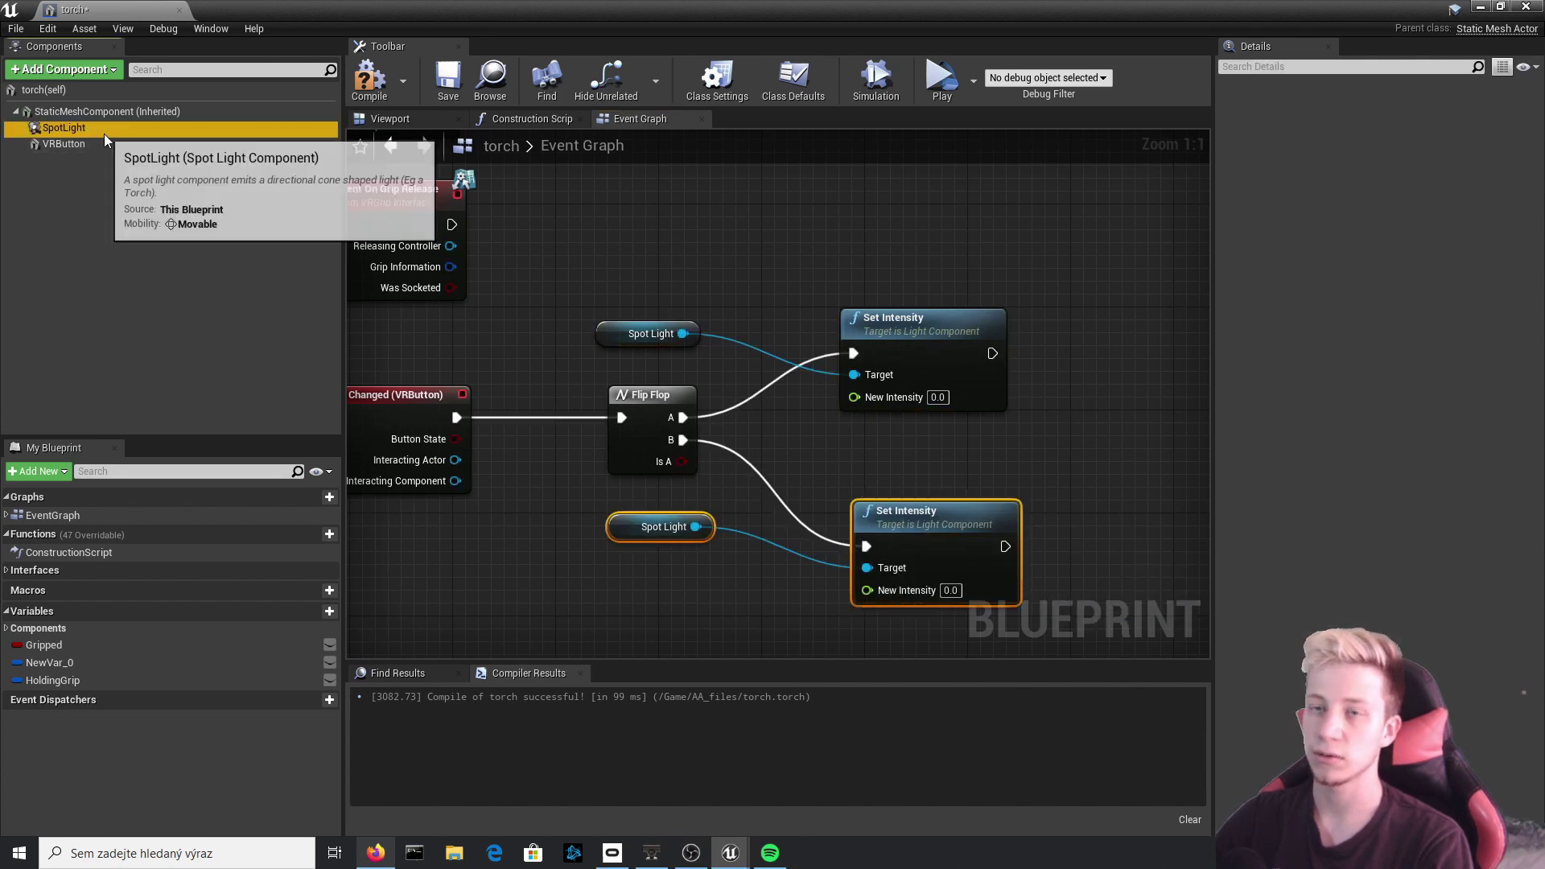
# Copy the spot light's intensity into the B branch's Set Intensity node, making its New Intensity 50000.
pyautogui.click(63, 127)
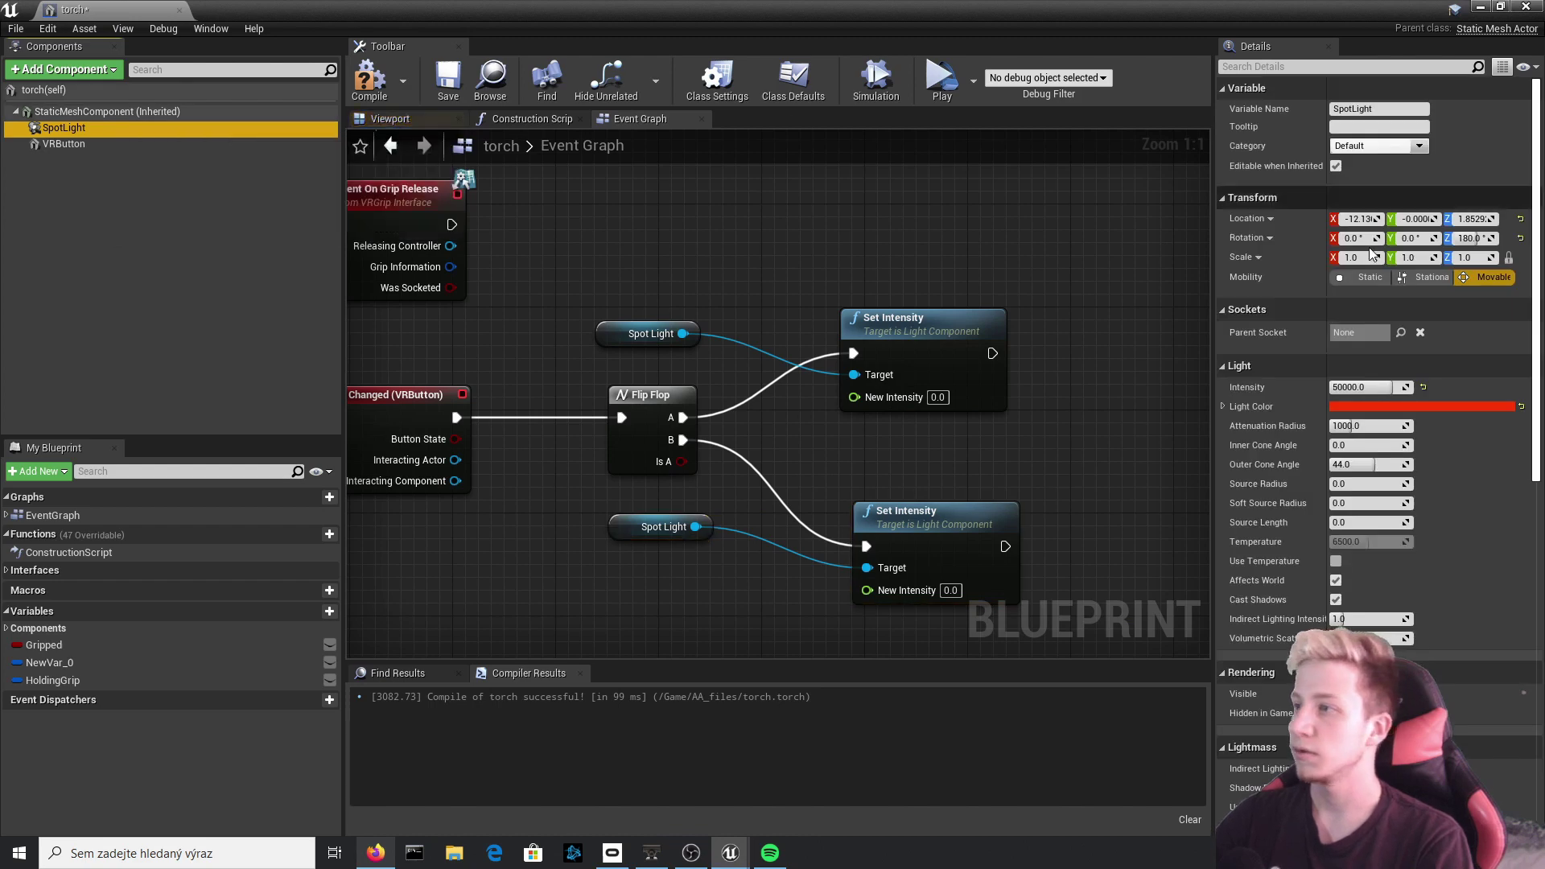
pyautogui.rightClick(1235, 401)
pyautogui.click(1274, 404)
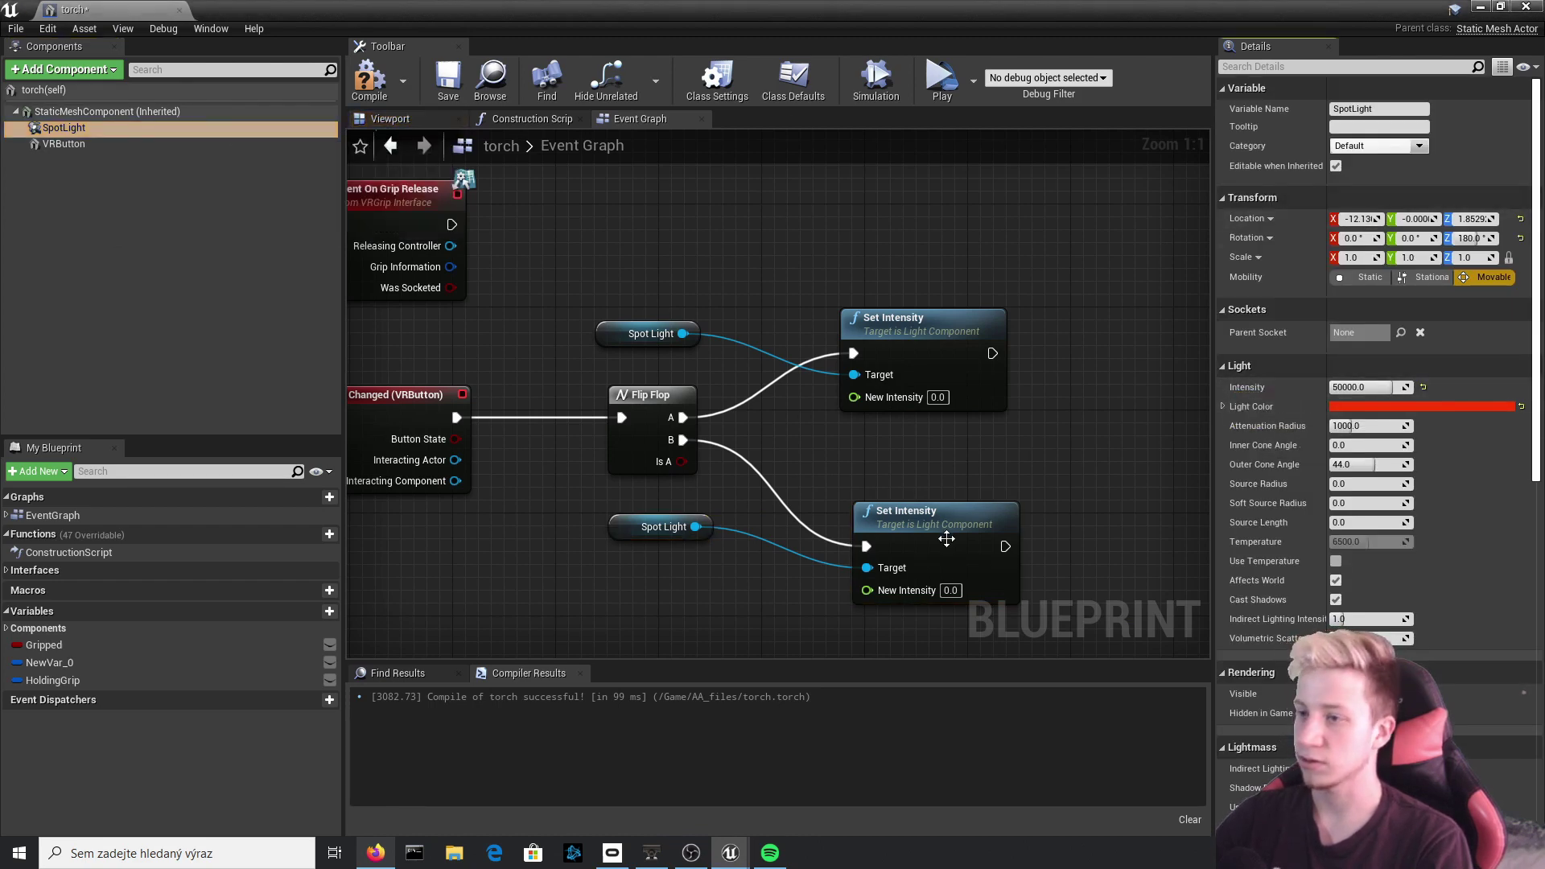
pyautogui.rightClick(934, 594)
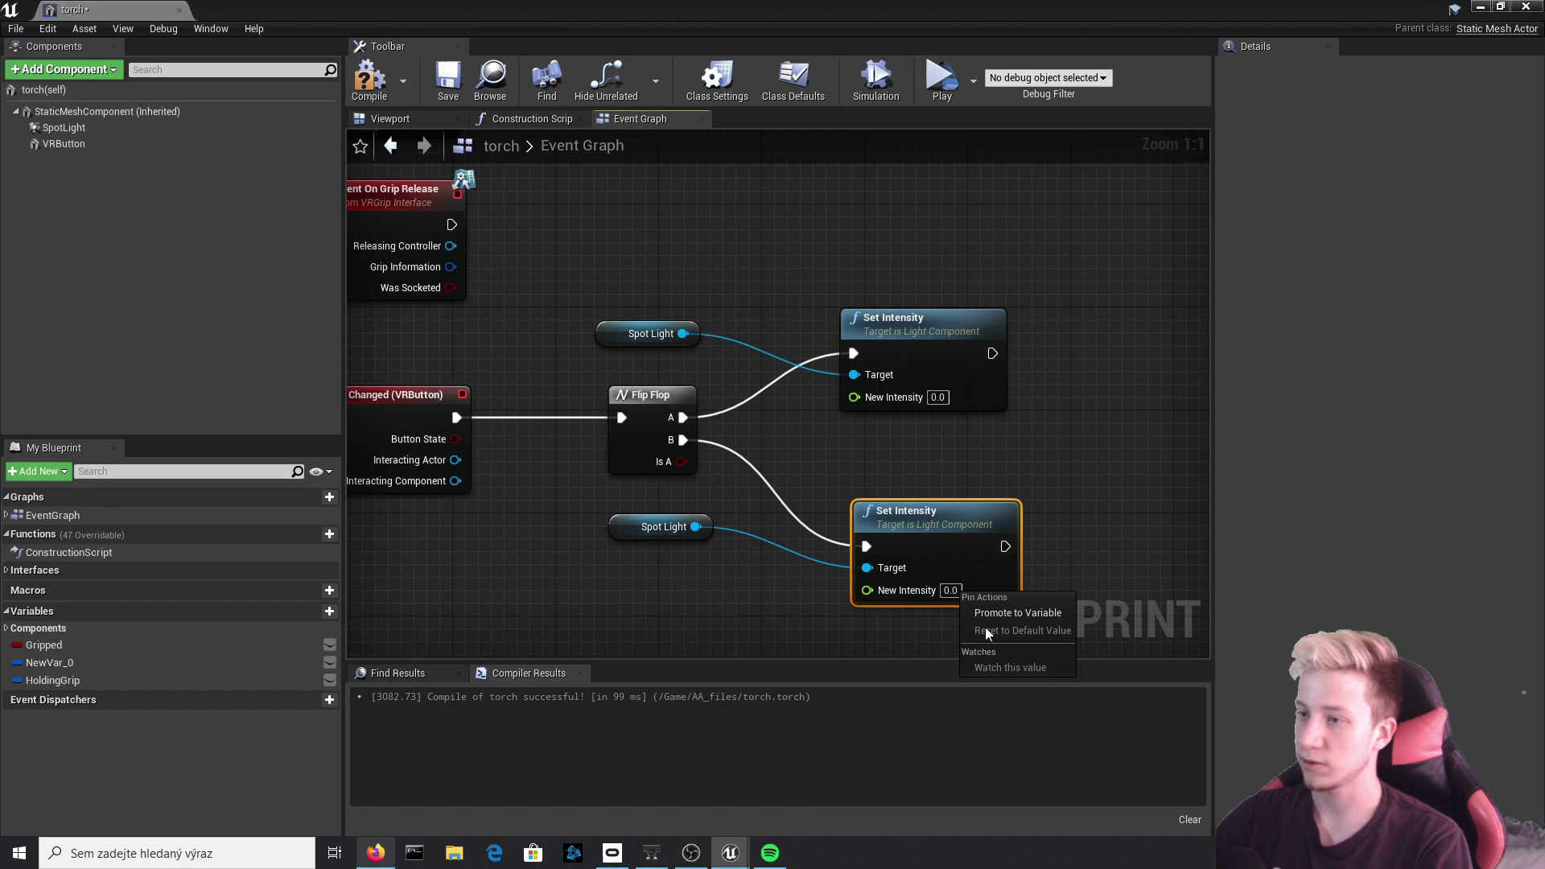
pyautogui.click(952, 590)
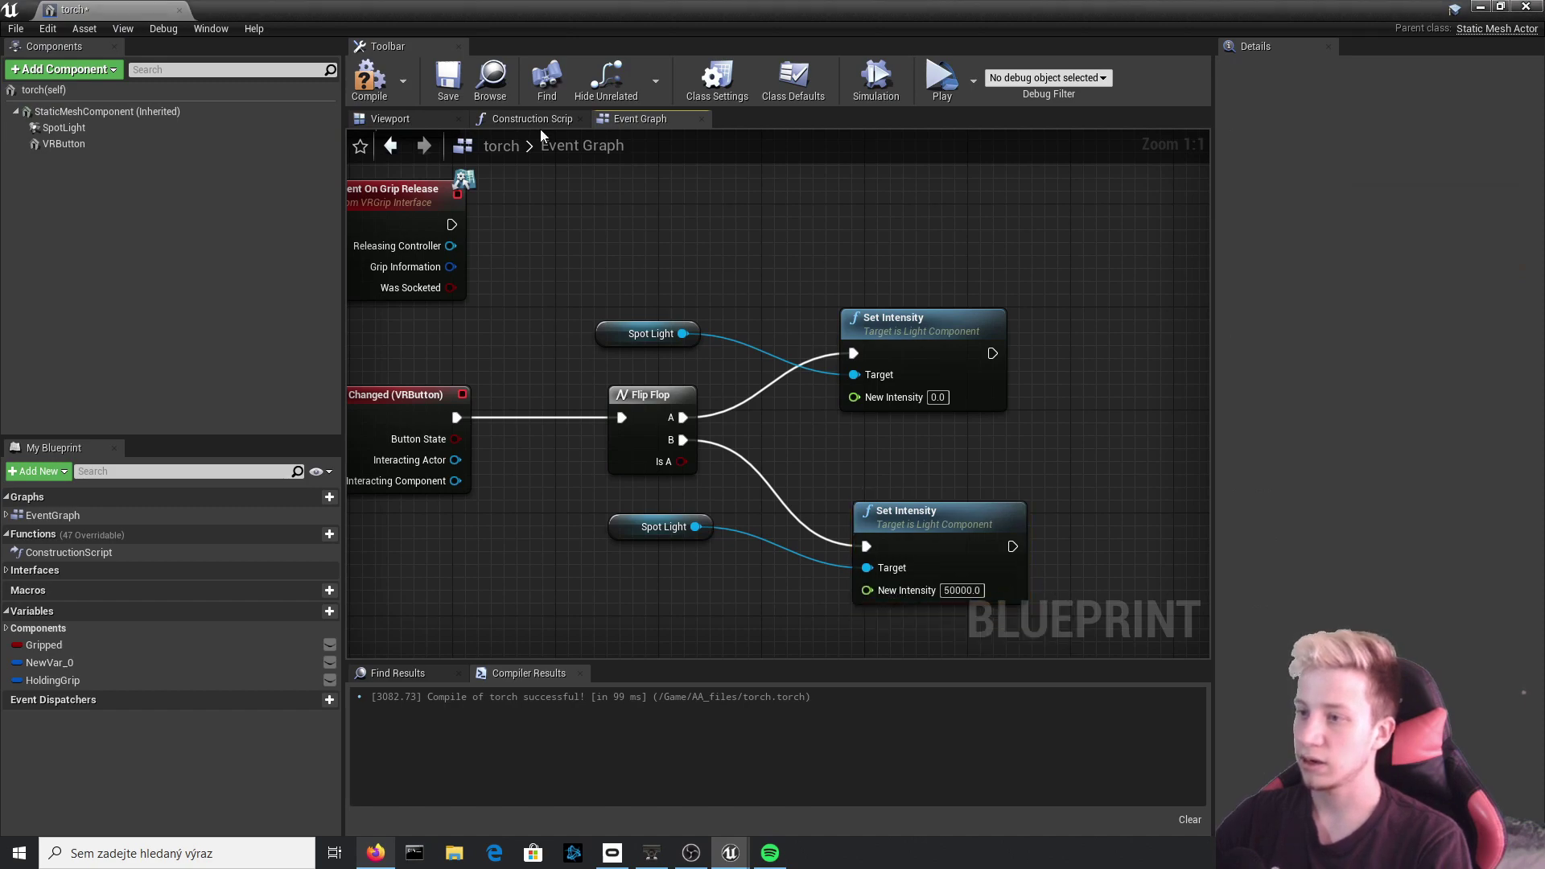